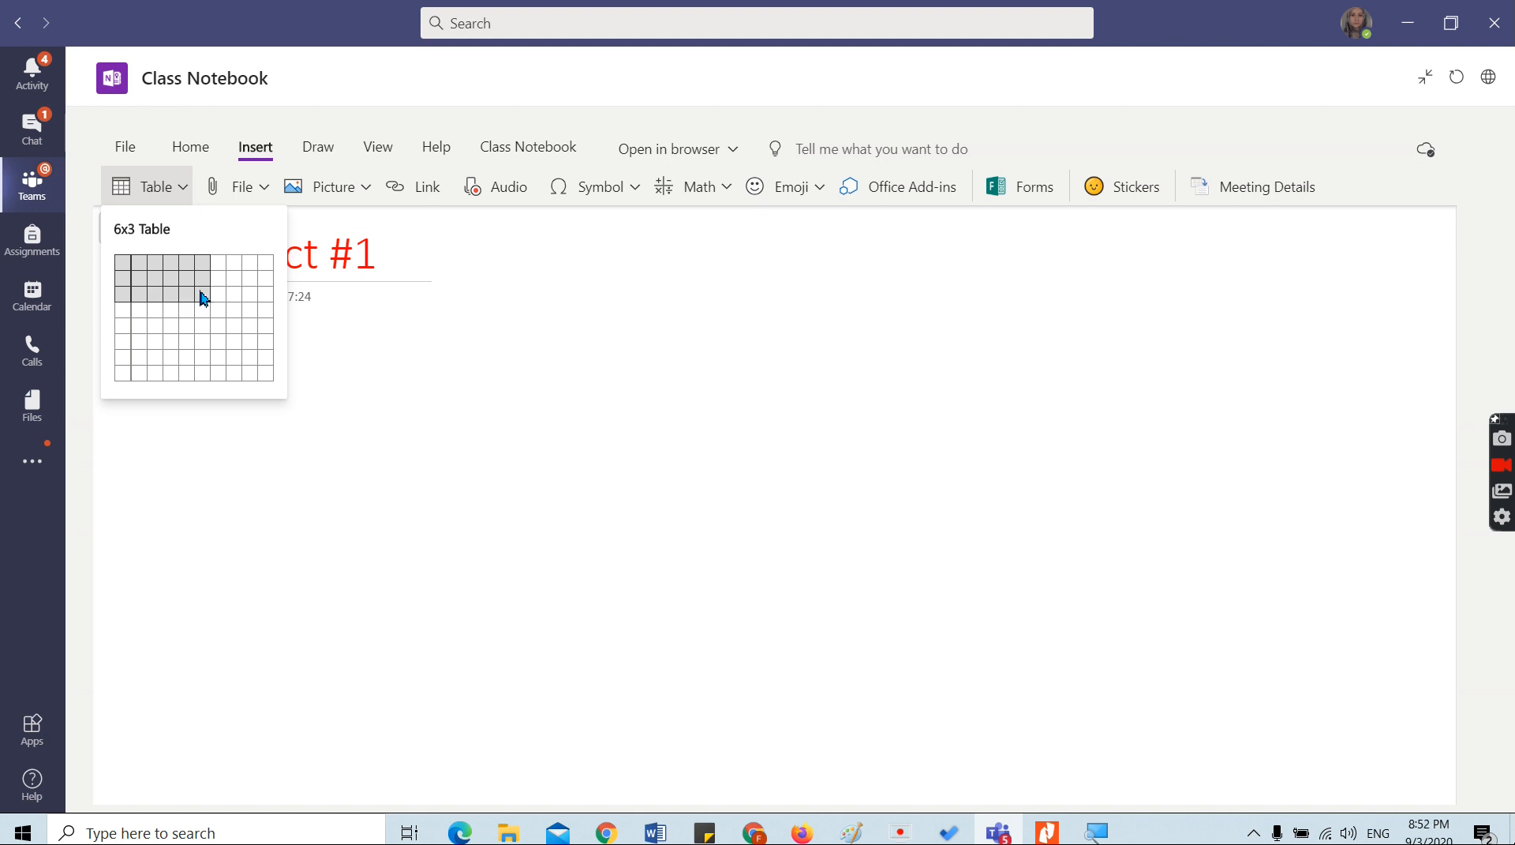
# - Insert a 6x3 table below the Project #1 heading and shade its first cell blue
pyautogui.click(204, 297)
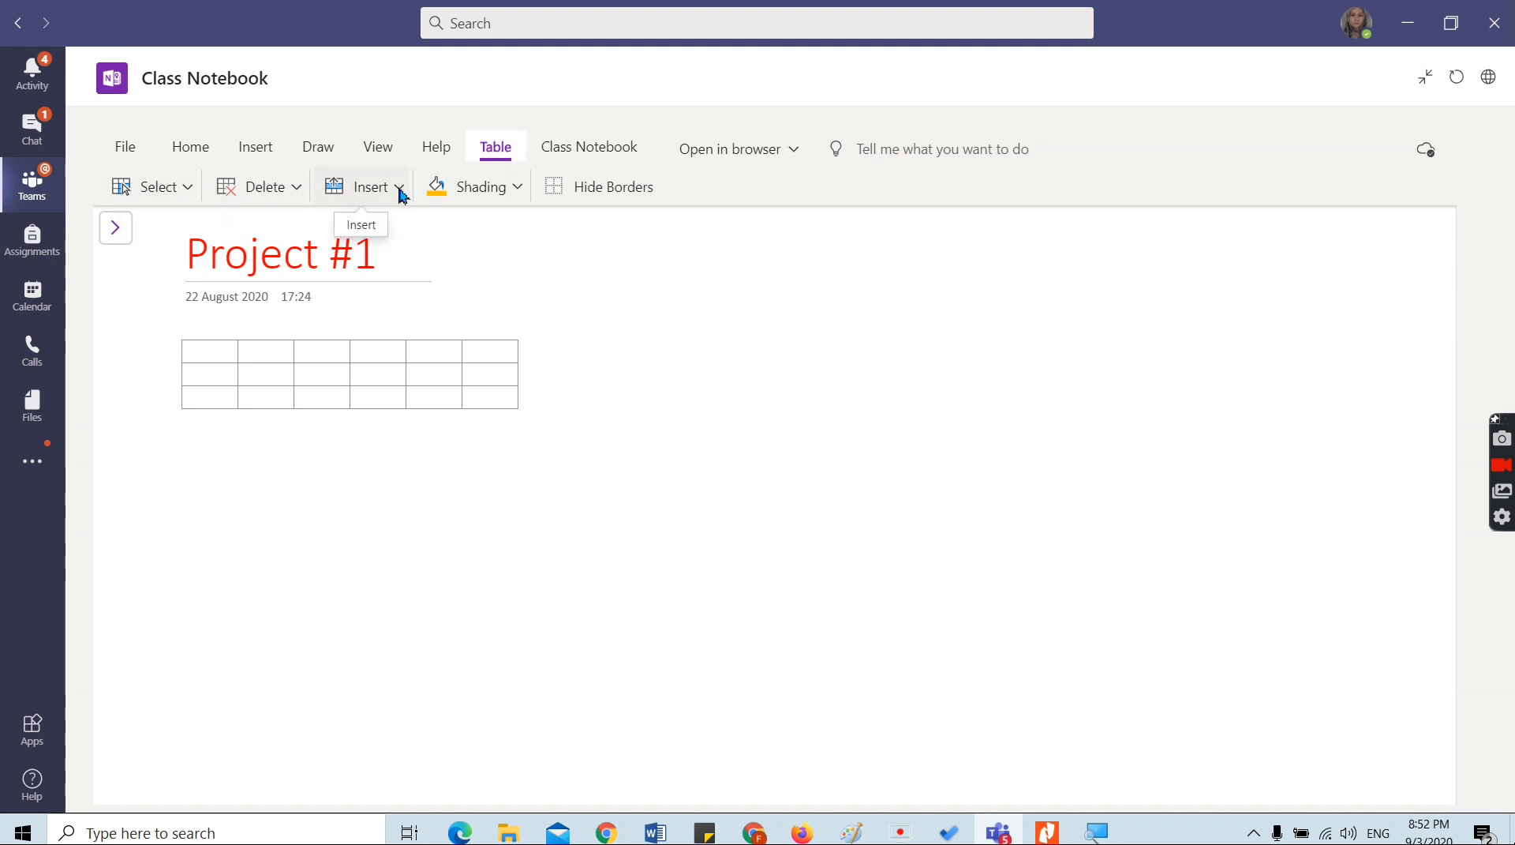
pyautogui.click(181, 192)
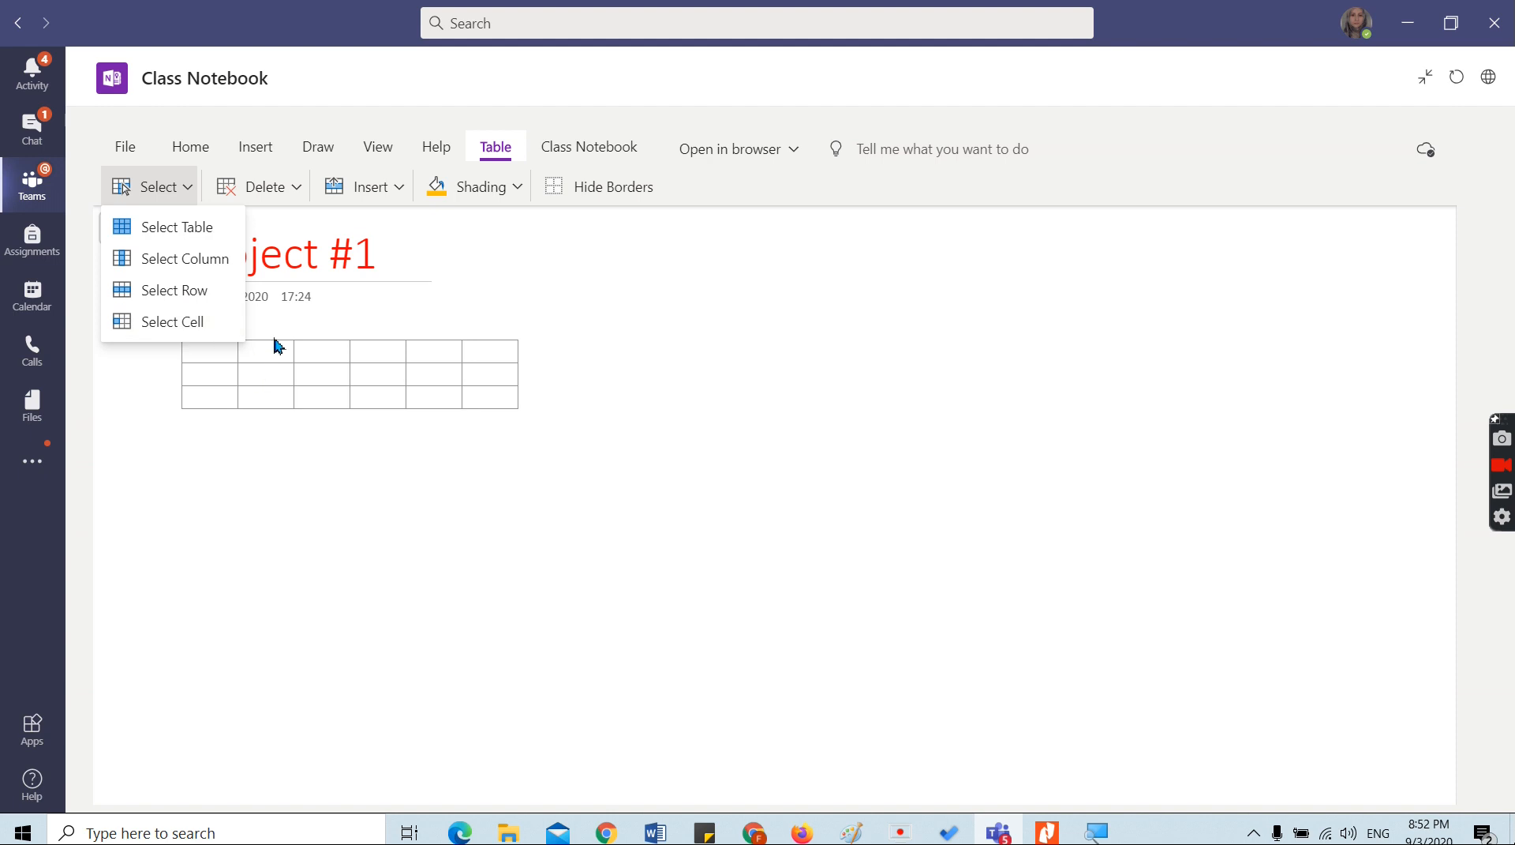
pyautogui.click(296, 188)
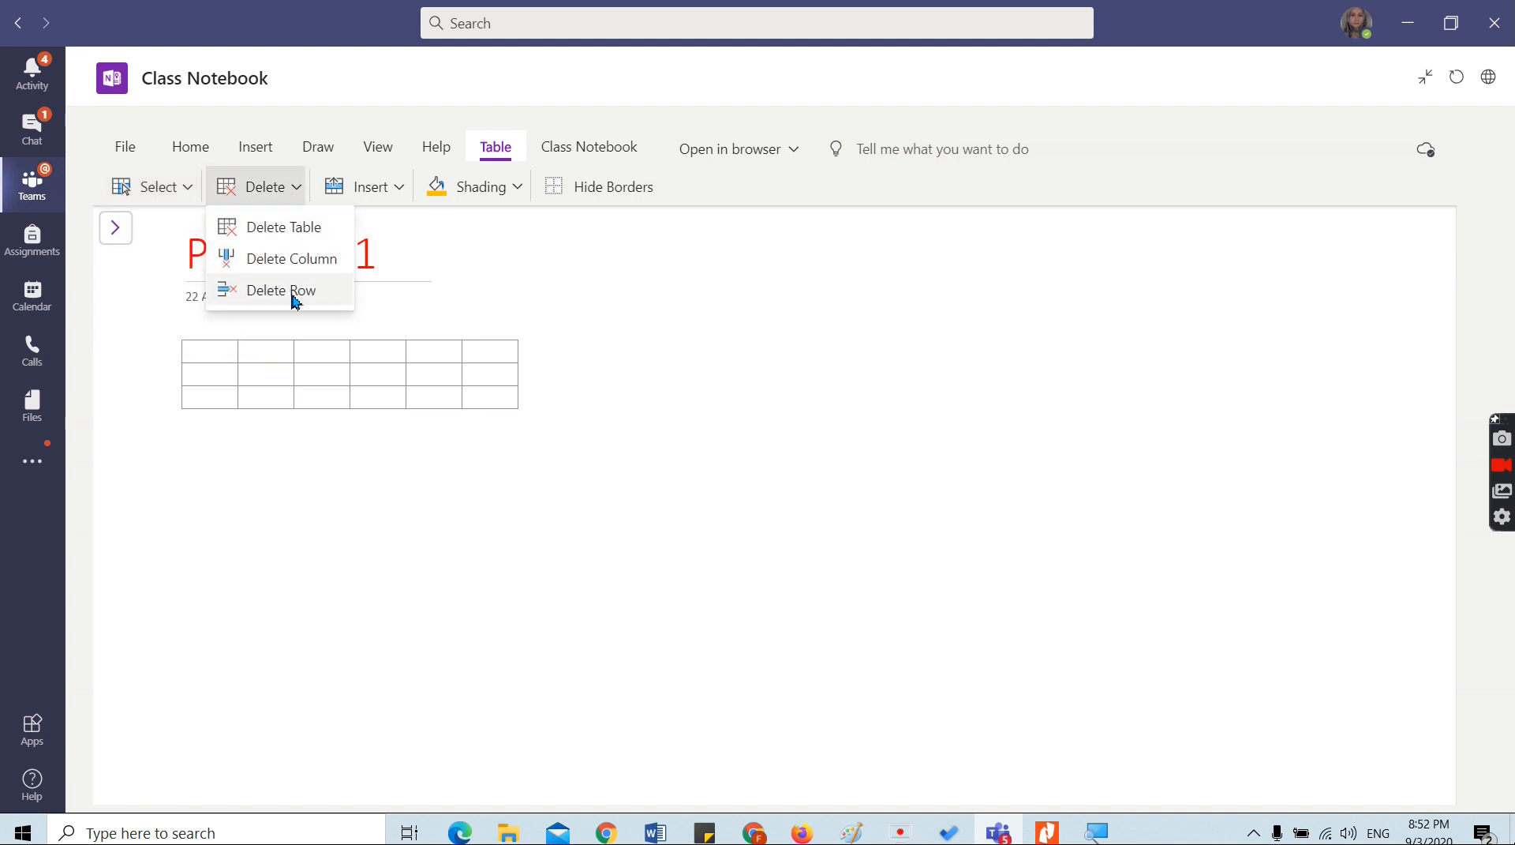
pyautogui.click(397, 191)
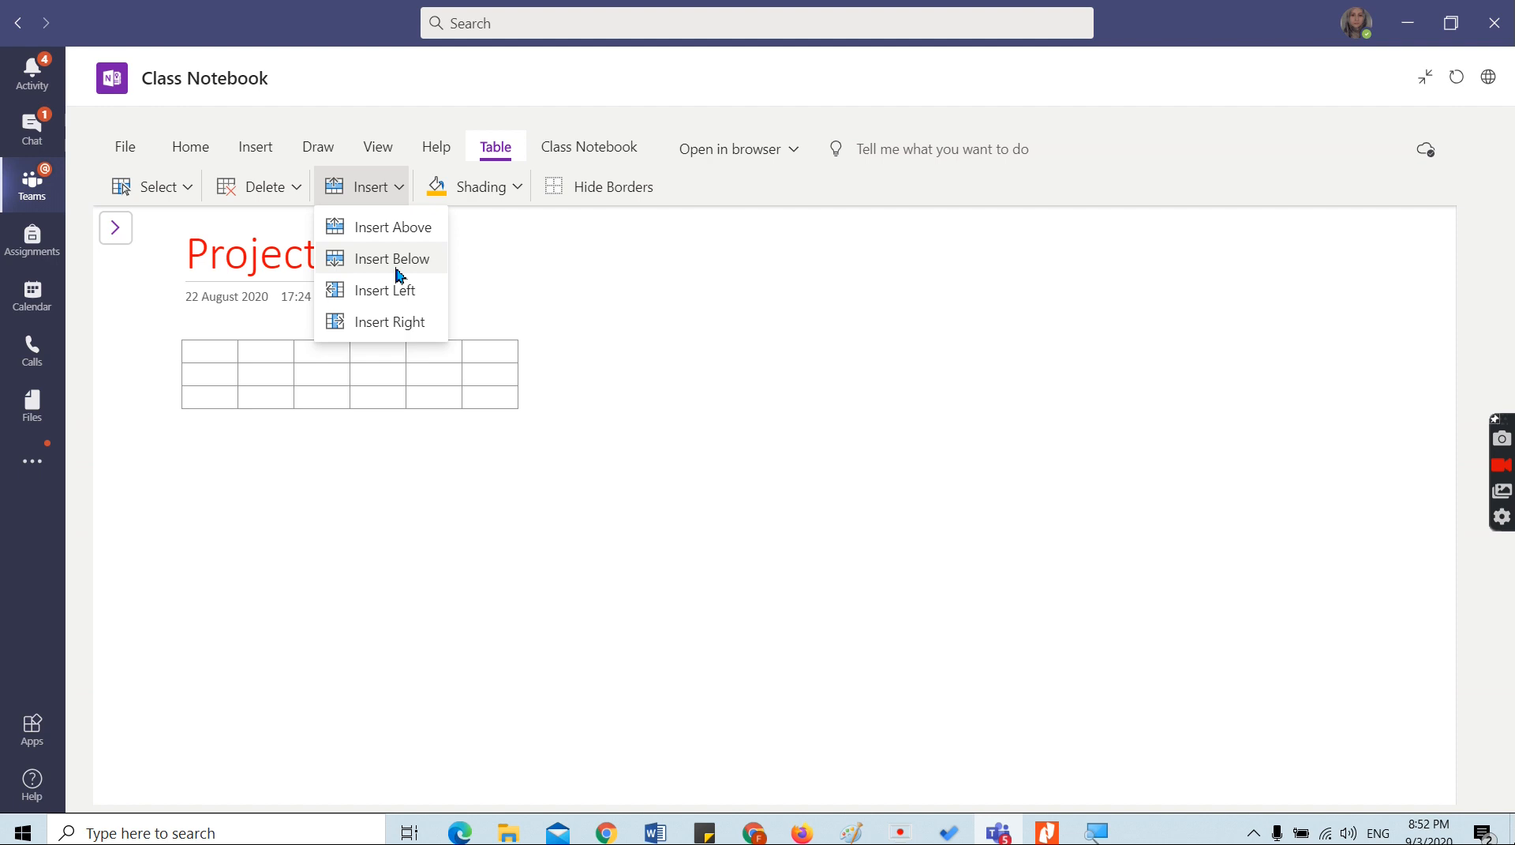
pyautogui.click(517, 189)
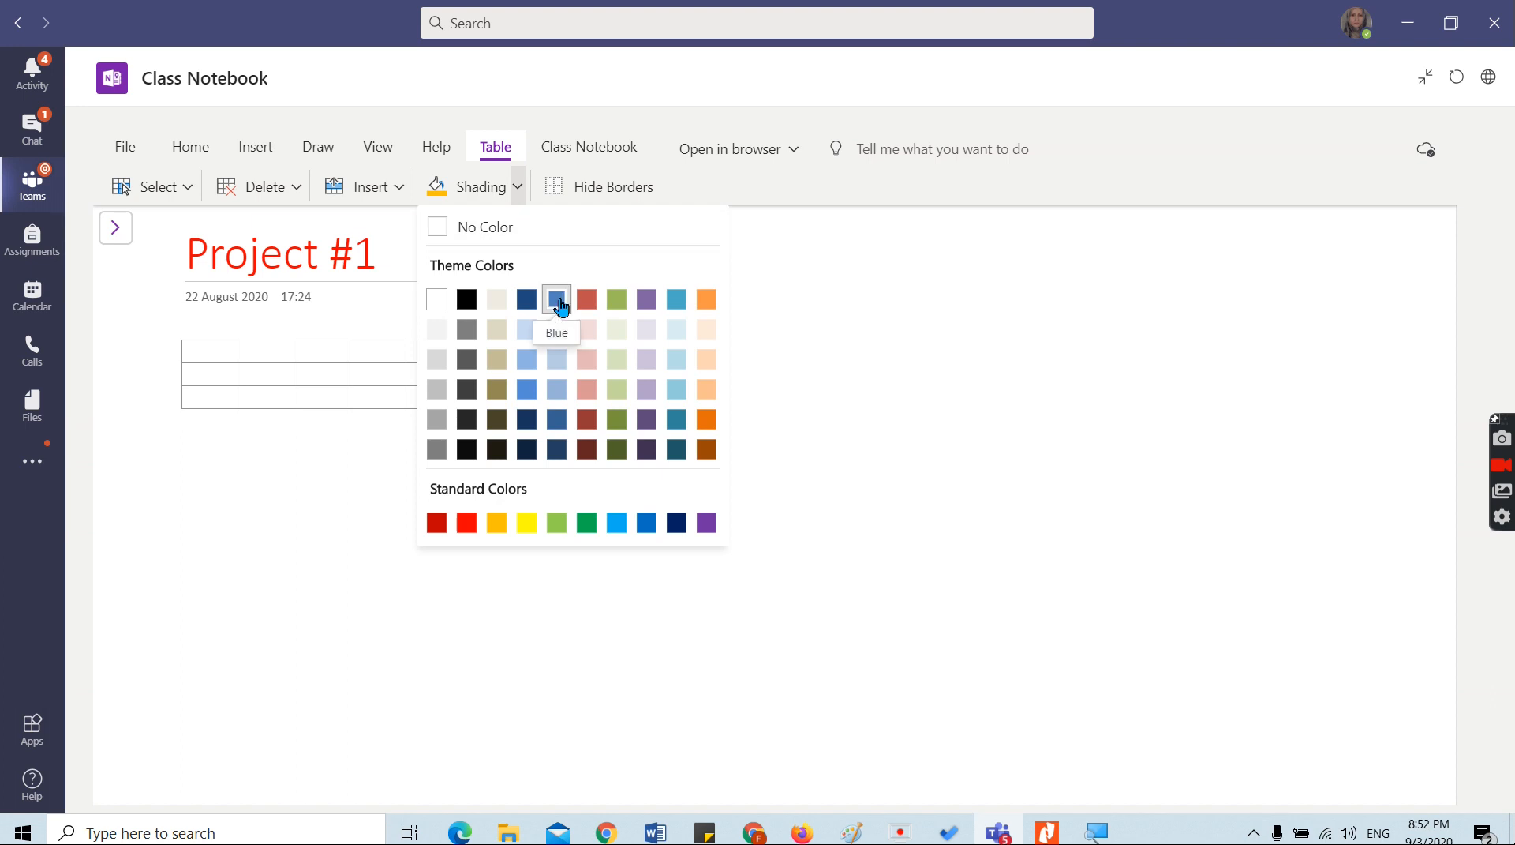
pyautogui.click(526, 390)
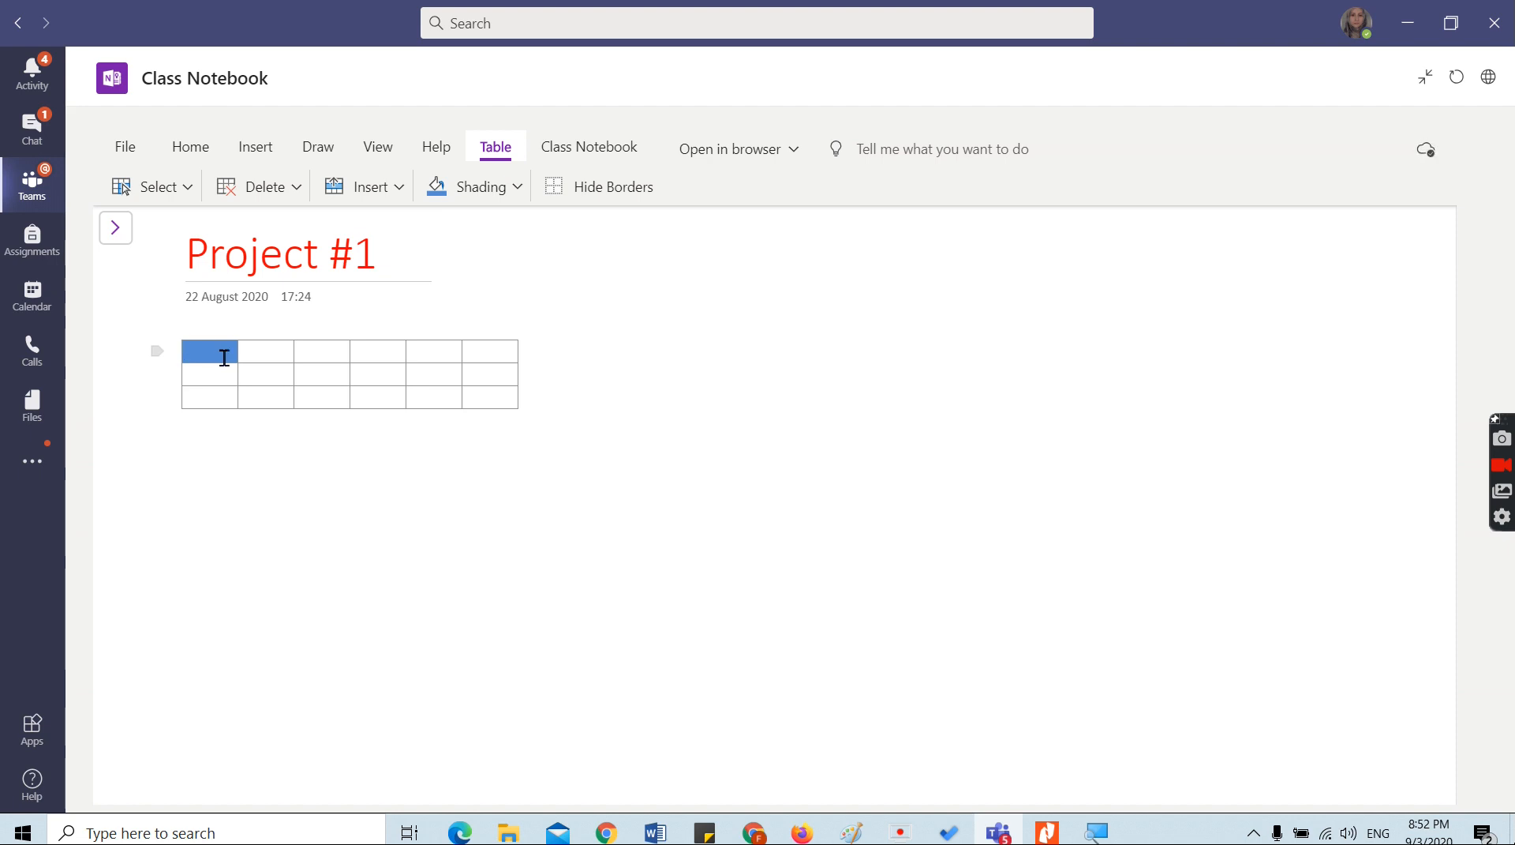
# - Hide the table's borders and show them again
pyautogui.click(620, 199)
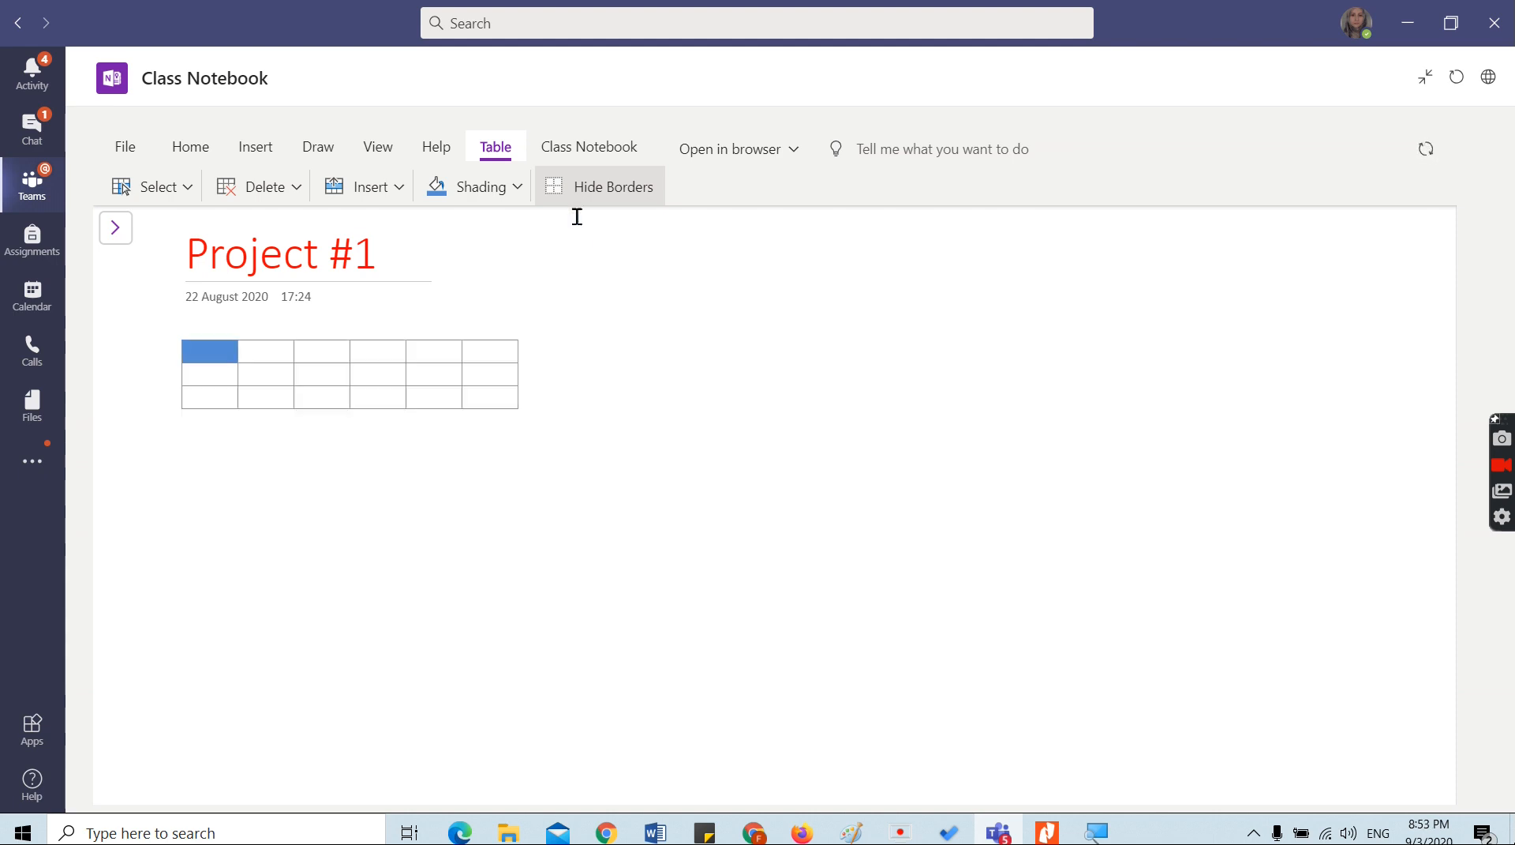
pyautogui.click(576, 199)
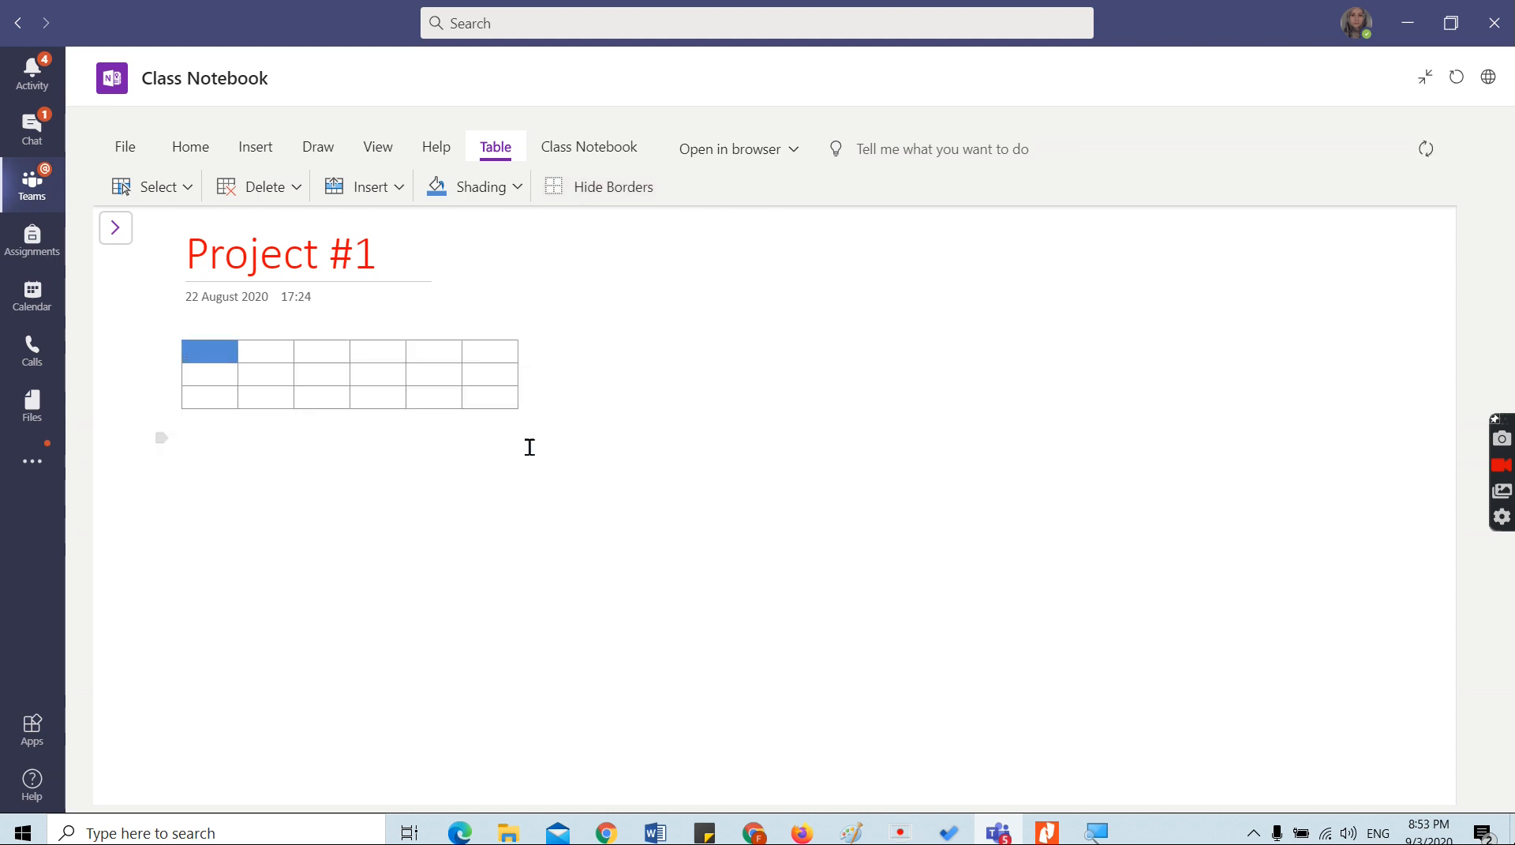
# - Insert the human anthropometric data PDF as a file attachment, two lines below the table
pyautogui.press('Return')
pyautogui.press('Return')
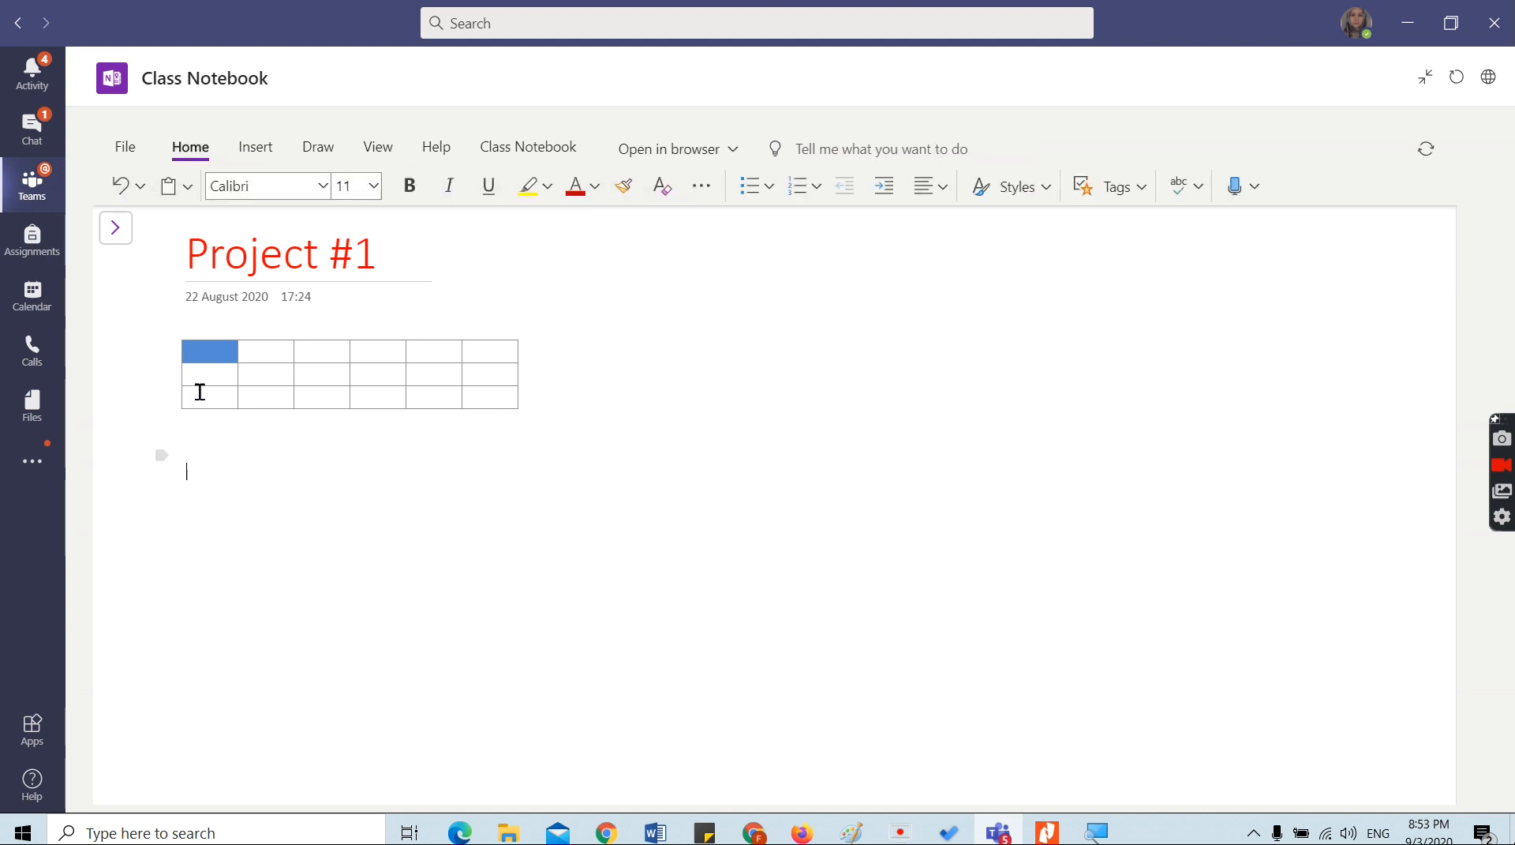
pyautogui.click(256, 149)
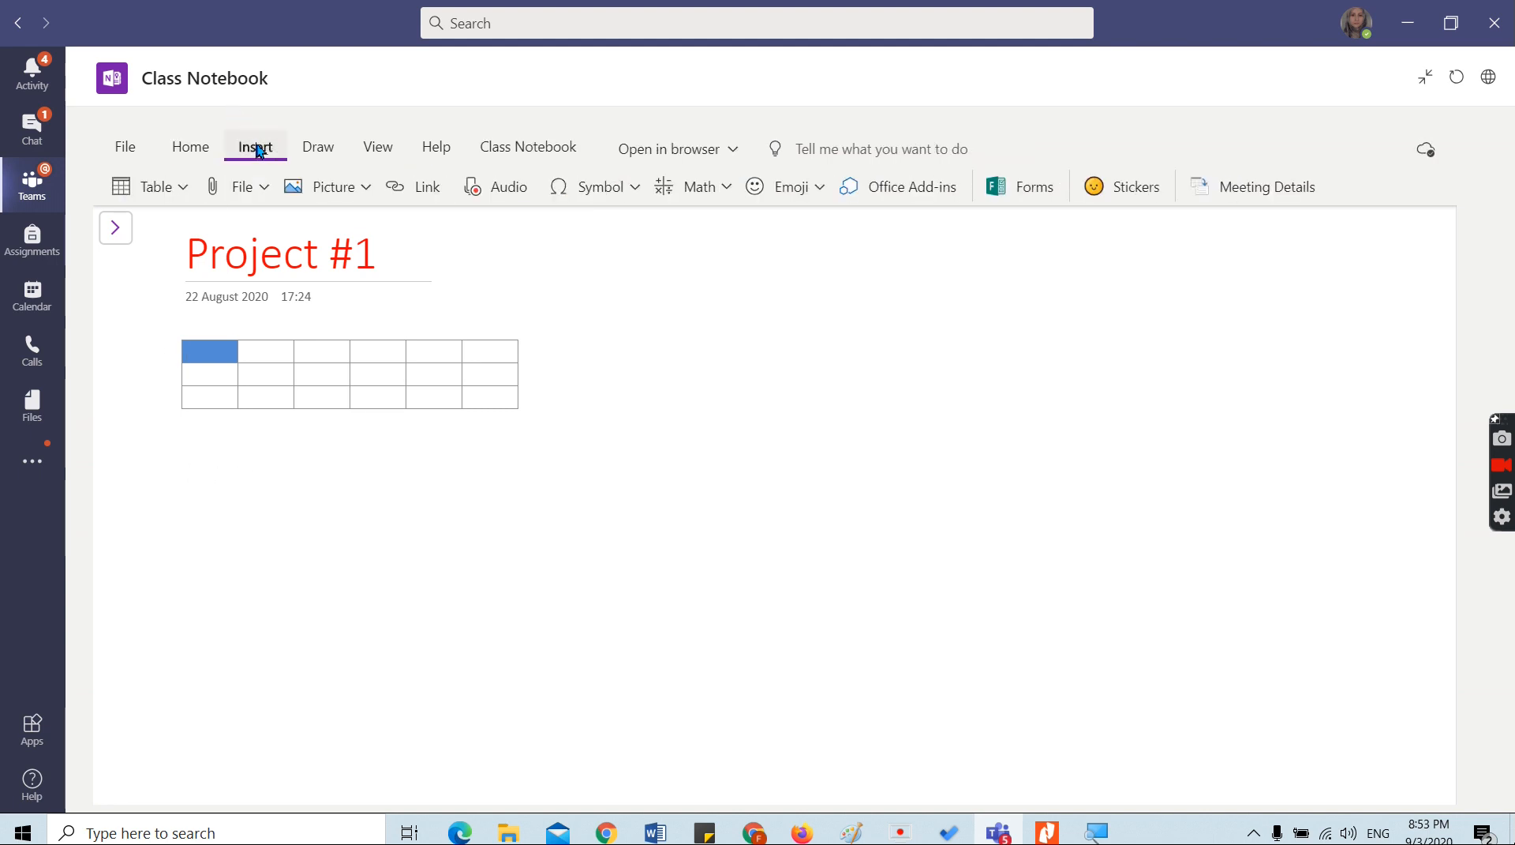
pyautogui.click(260, 191)
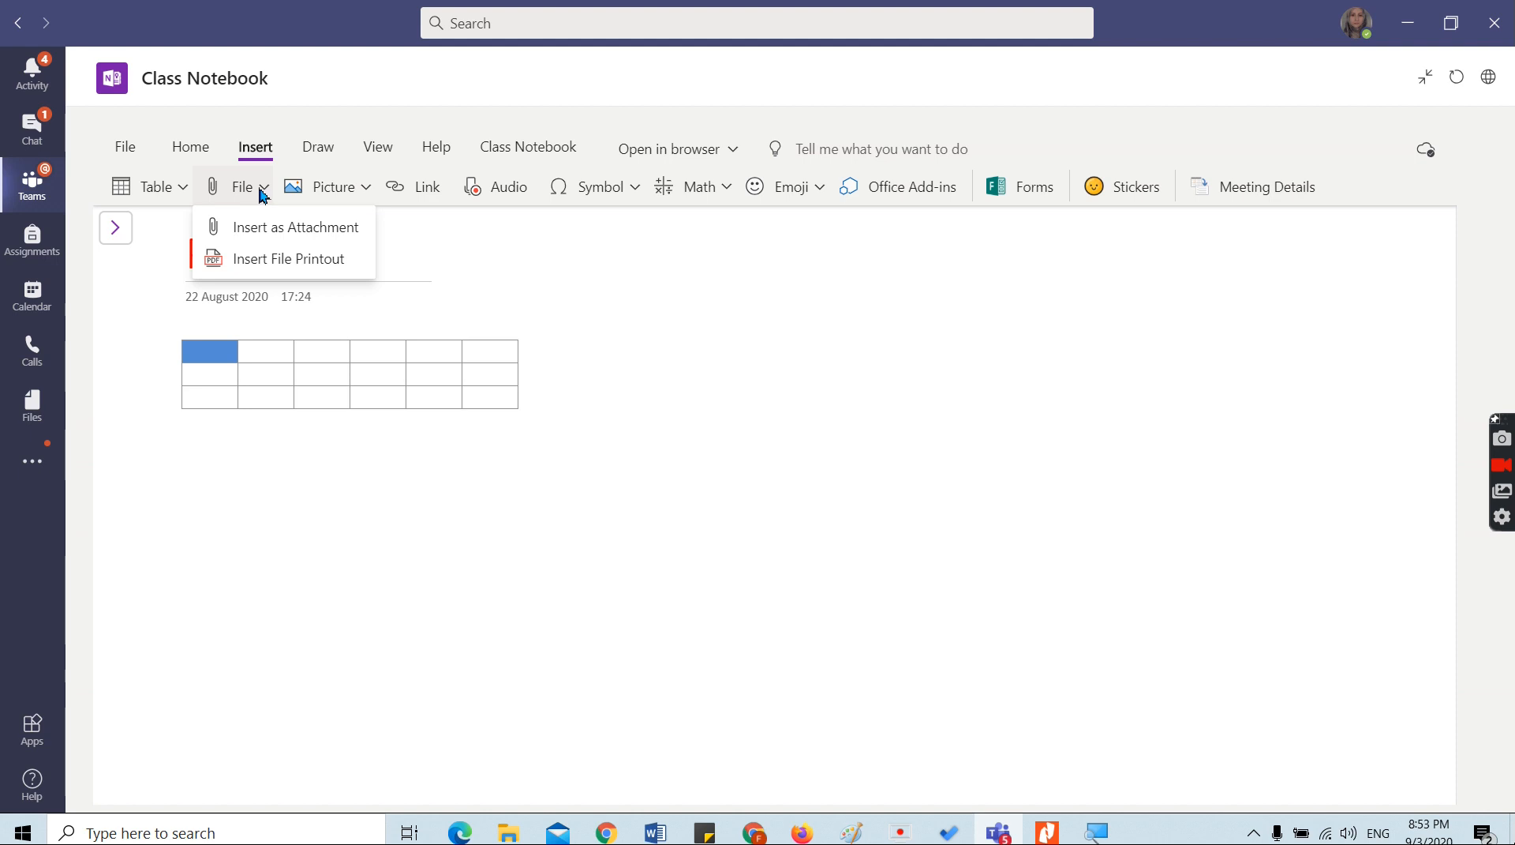
pyautogui.click(326, 233)
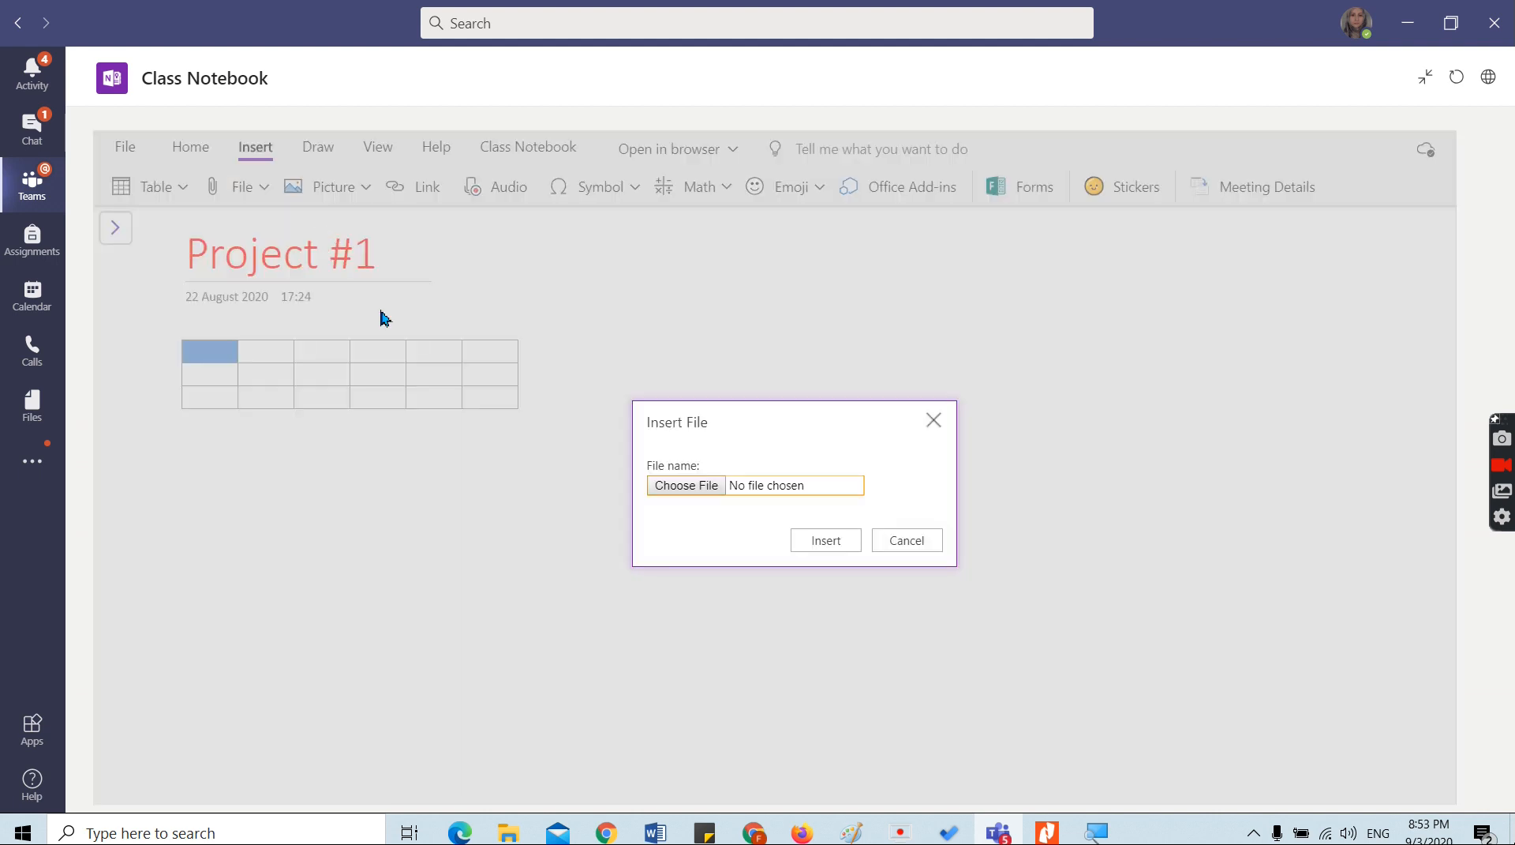
pyautogui.click(673, 490)
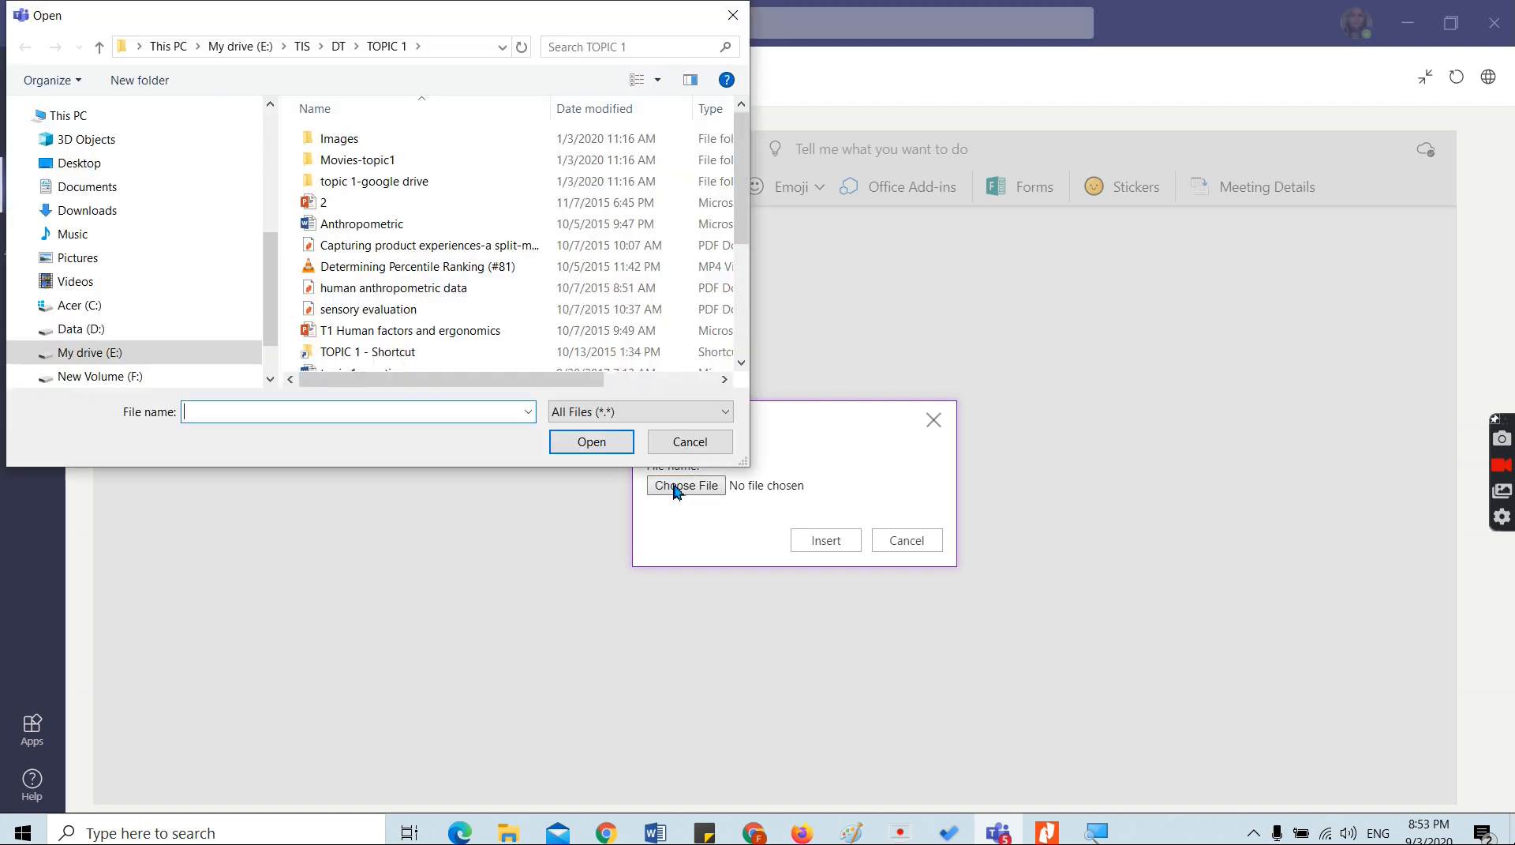
pyautogui.doubleClick(350, 289)
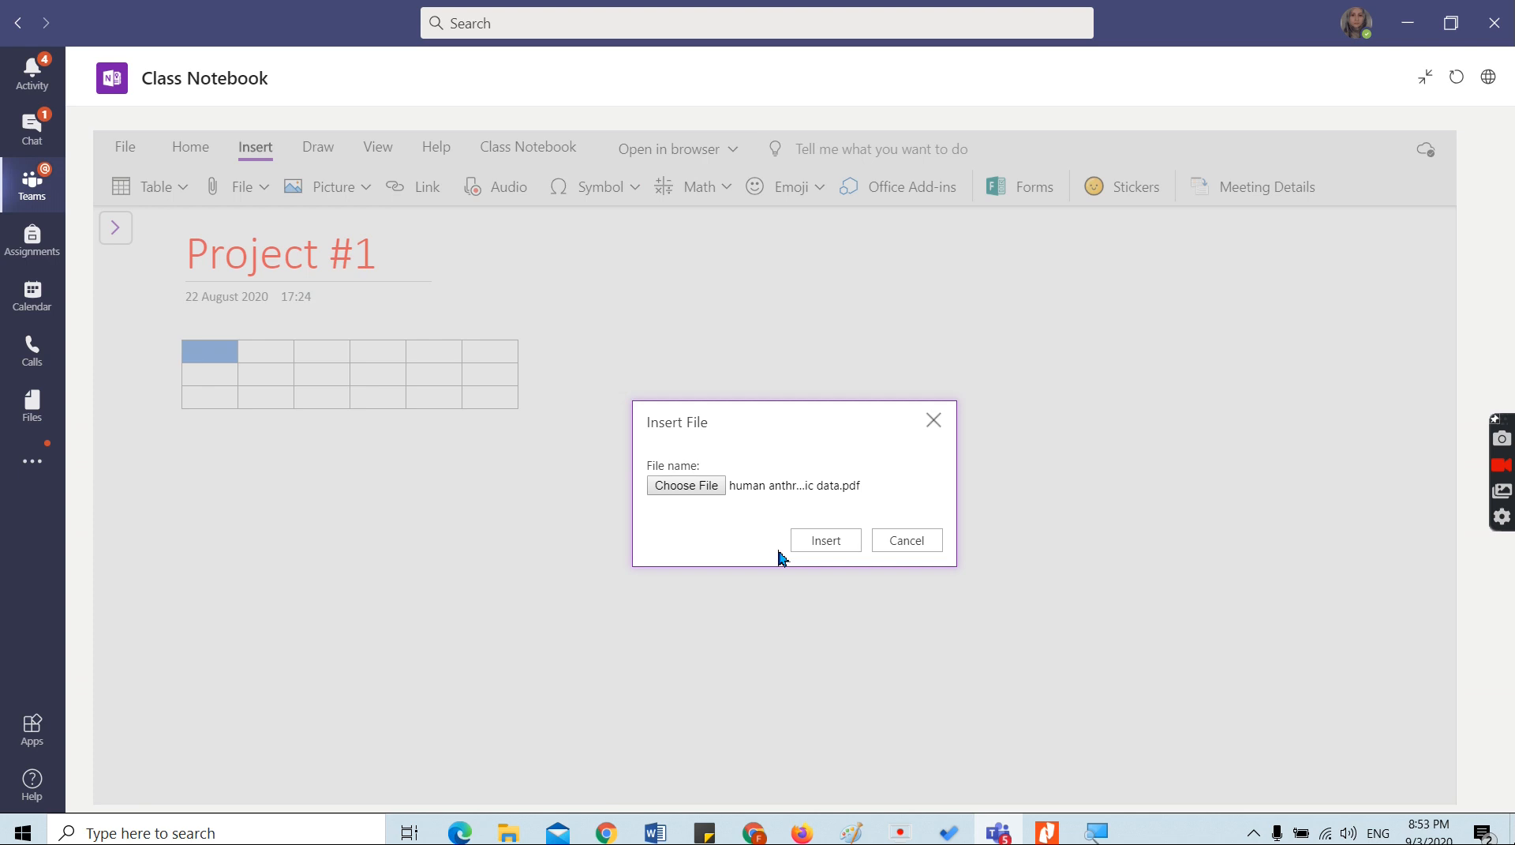
pyautogui.click(818, 541)
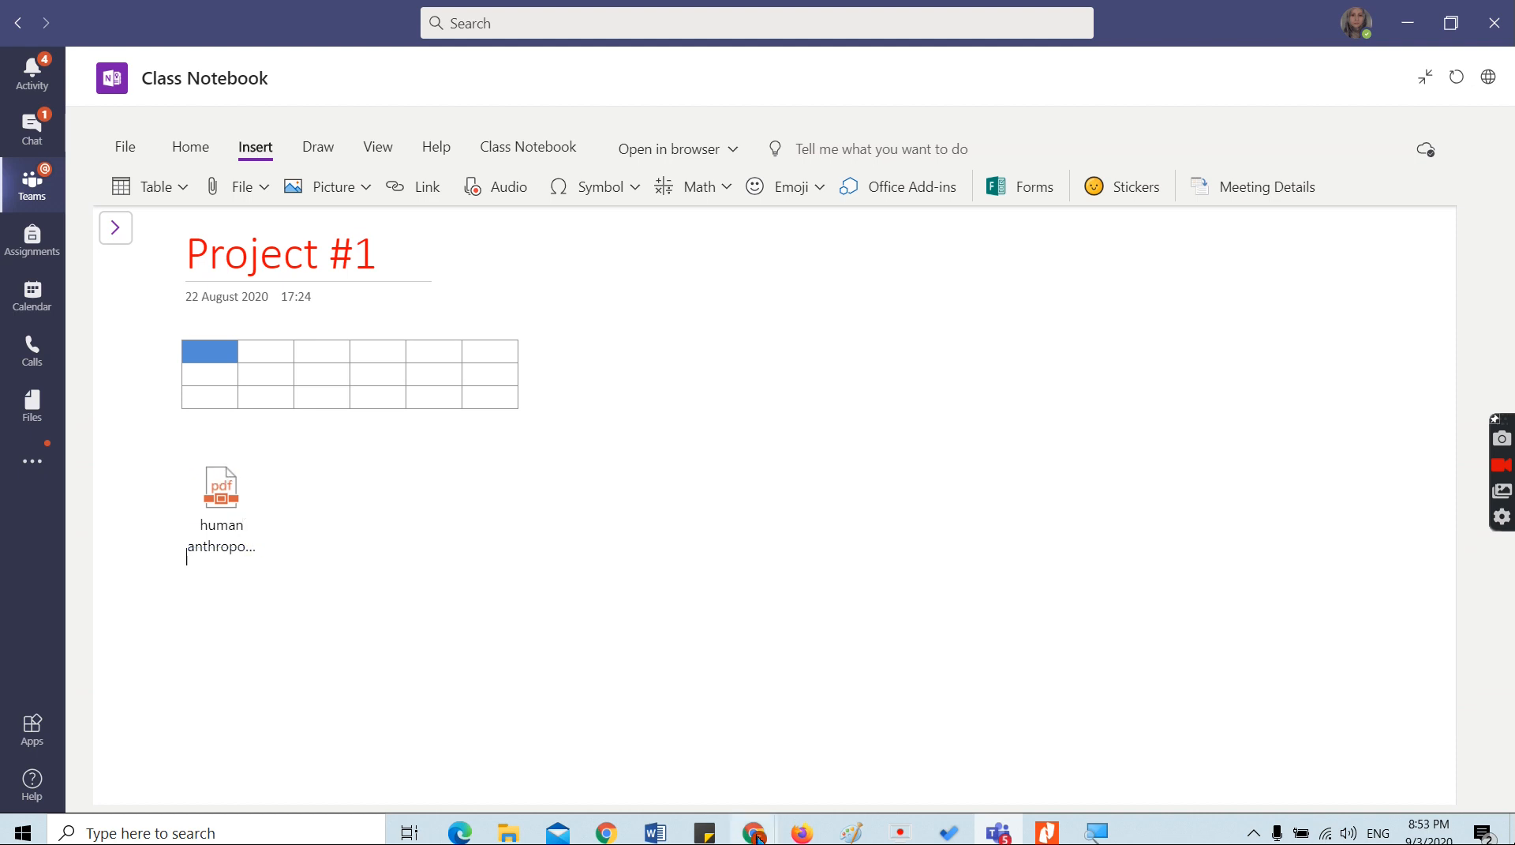
# - Switch to the student's Teams session in Microsoft Edge and open the Teacher team's Class Notebook
pyautogui.moveTo(757, 838)
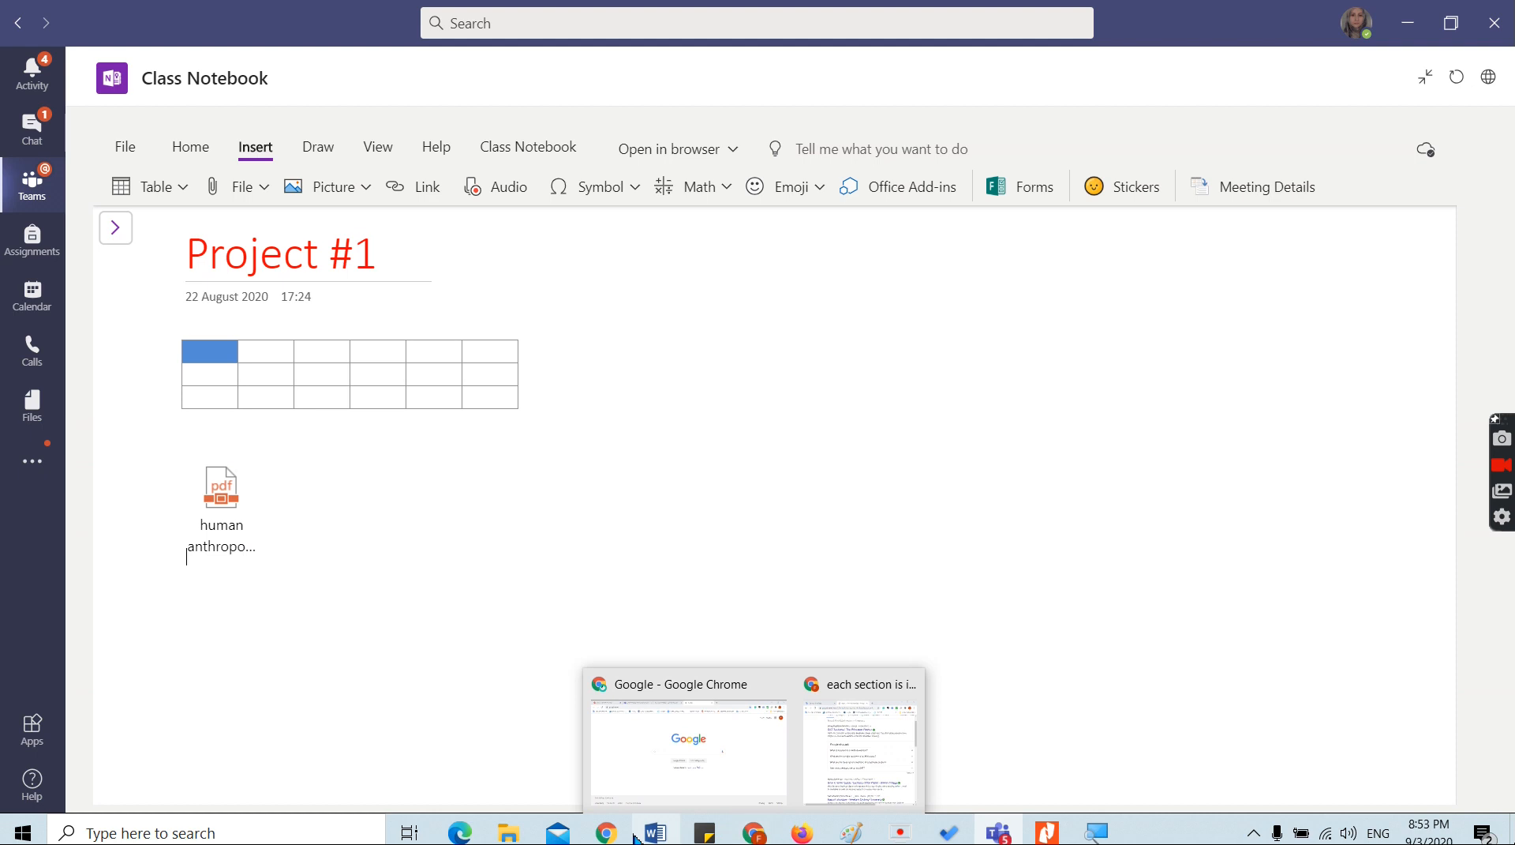
pyautogui.click(466, 835)
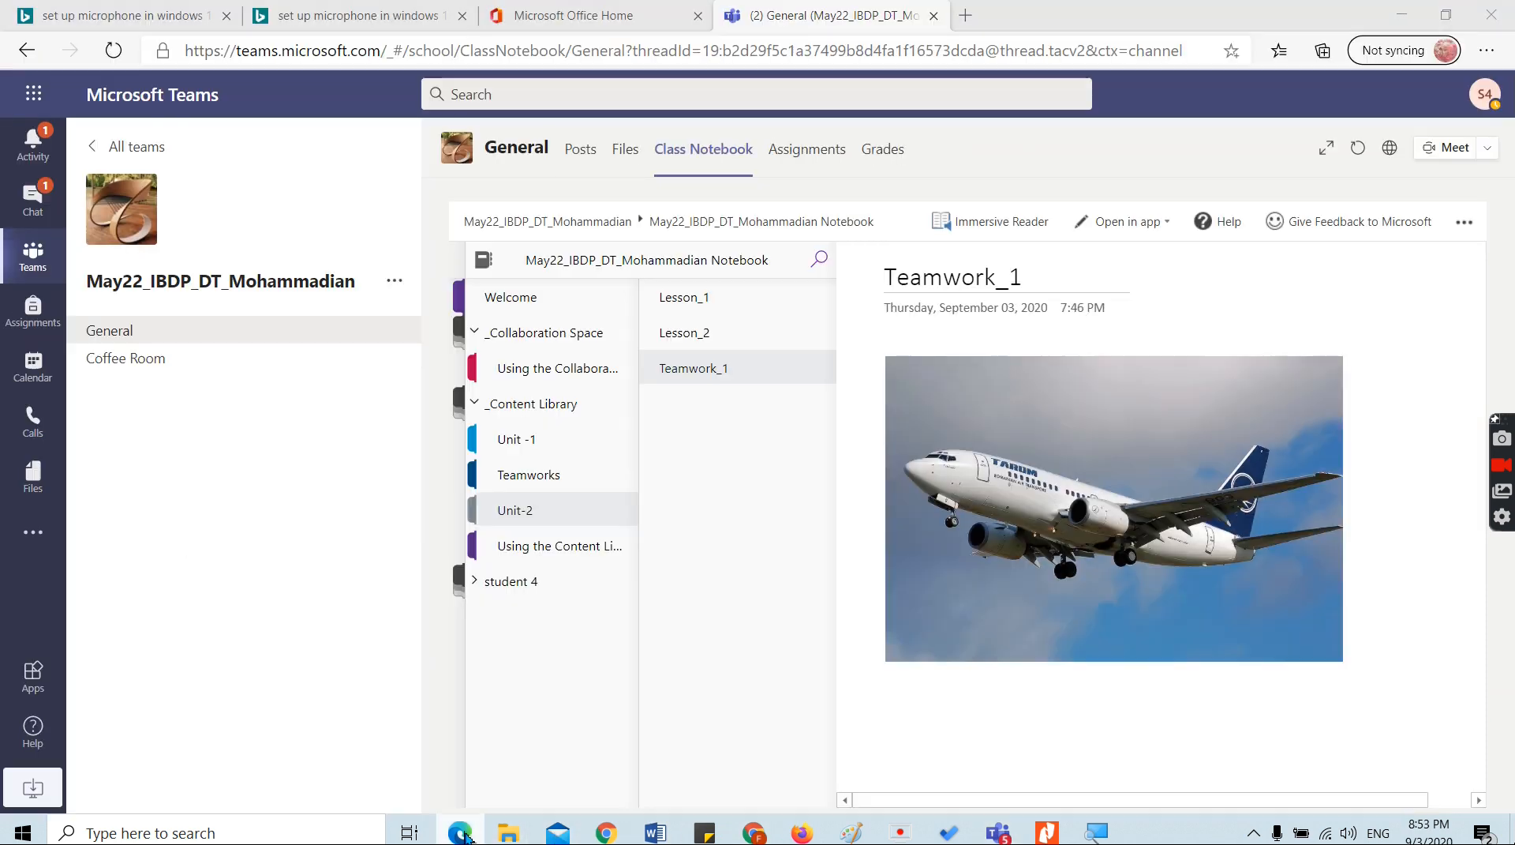
pyautogui.click(32, 253)
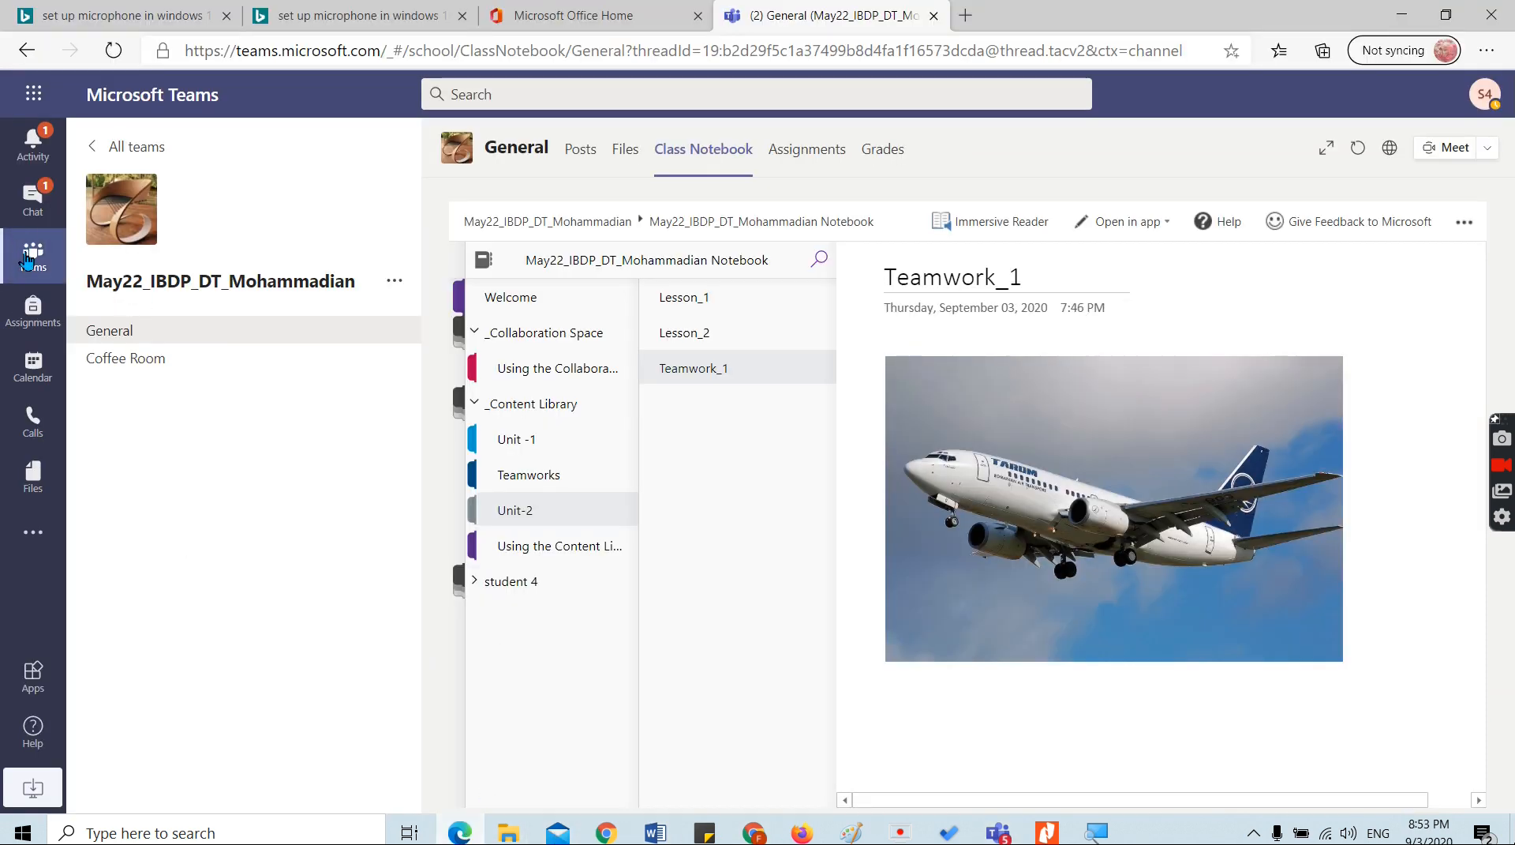
pyautogui.click(793, 341)
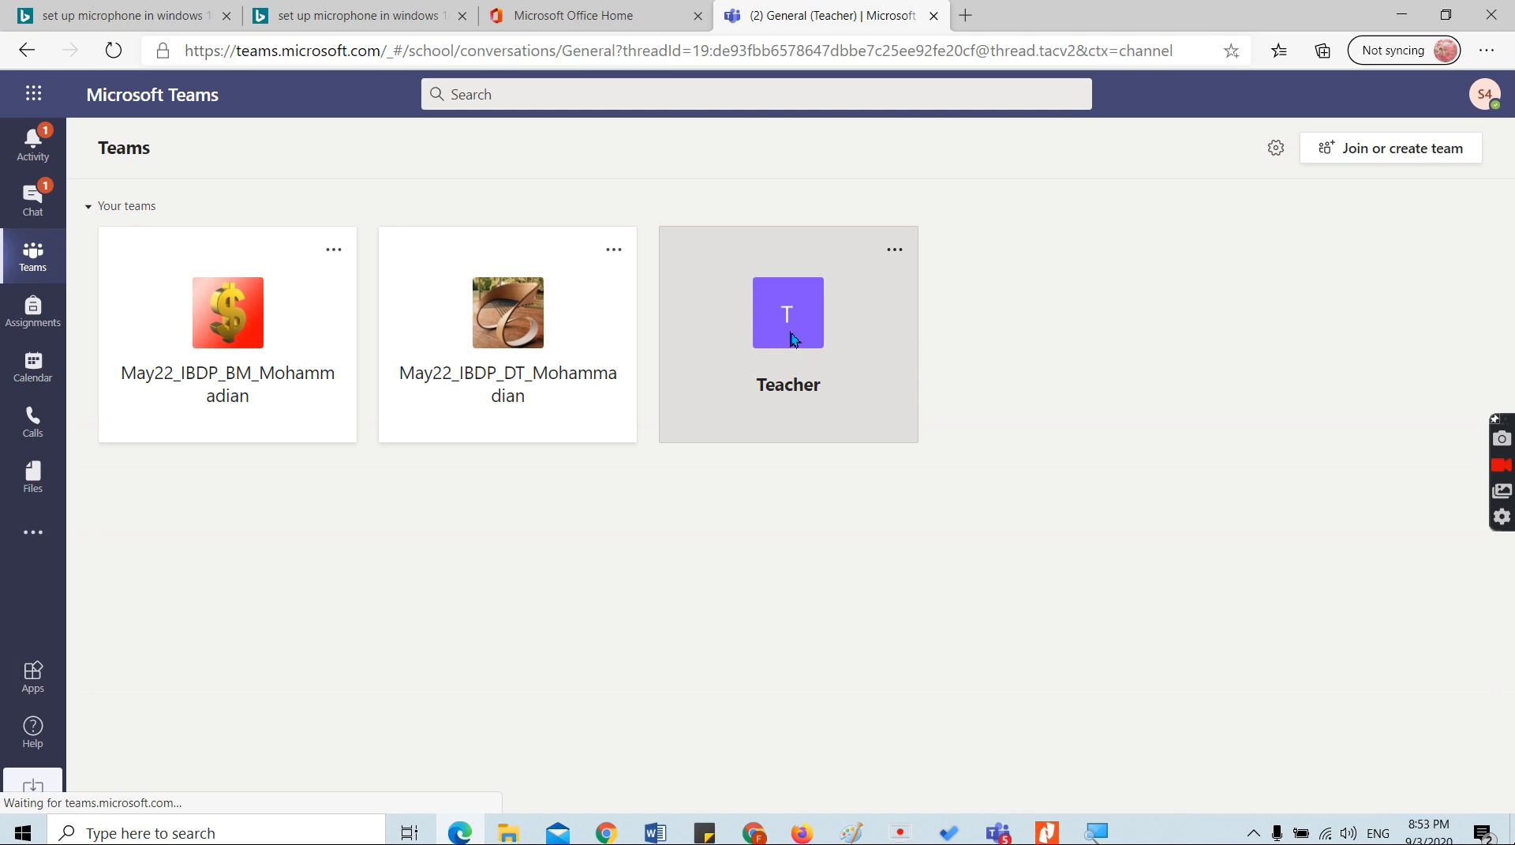
pyautogui.click(705, 161)
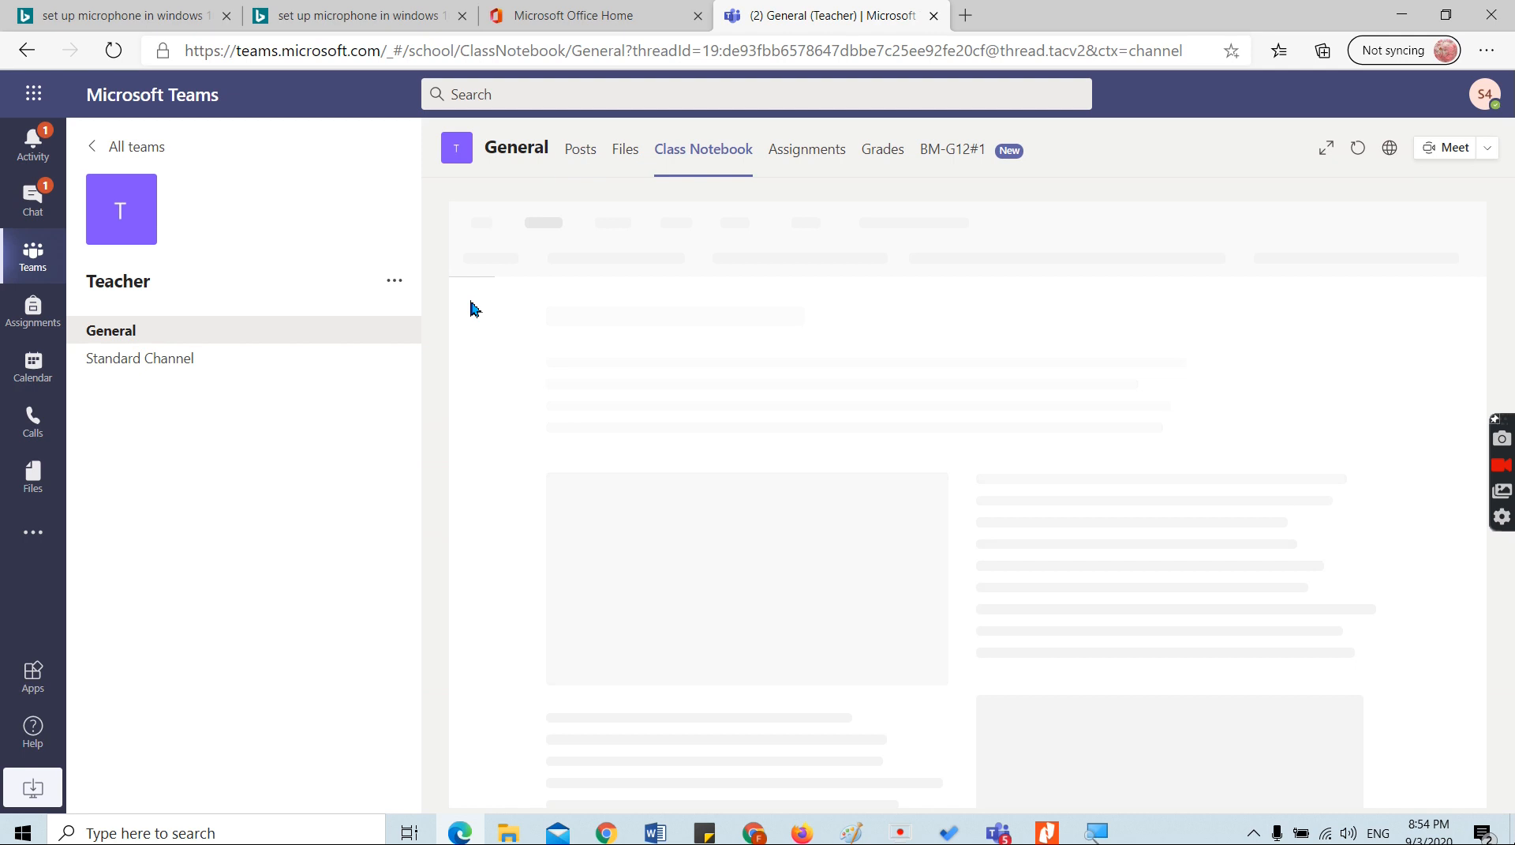
# - View the Project #1 page in the Collaboration Space and try opening its PDF attachment, declining the download
pyautogui.click(483, 273)
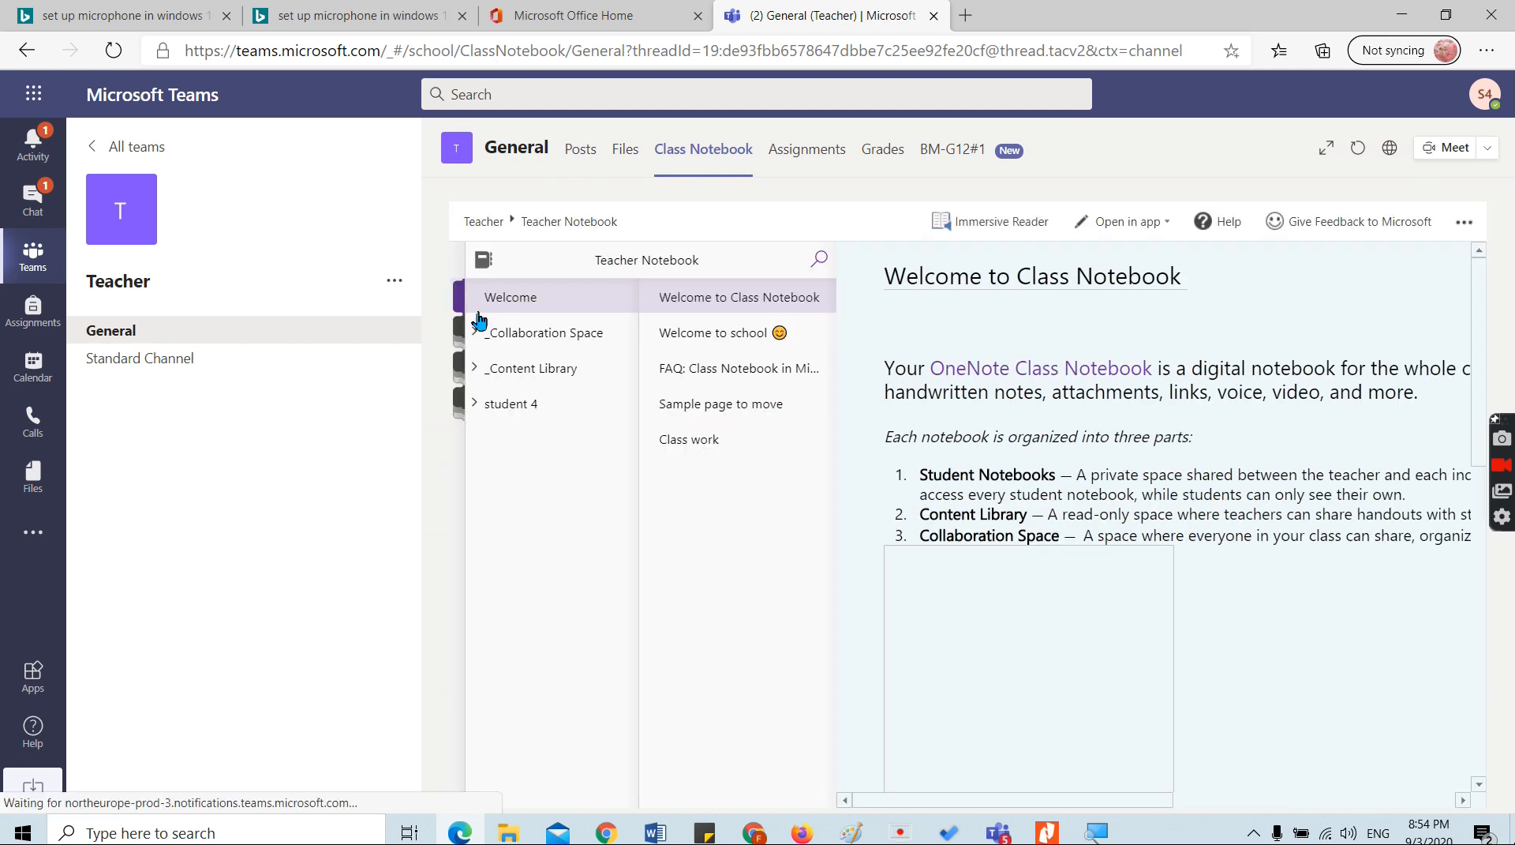
pyautogui.click(475, 332)
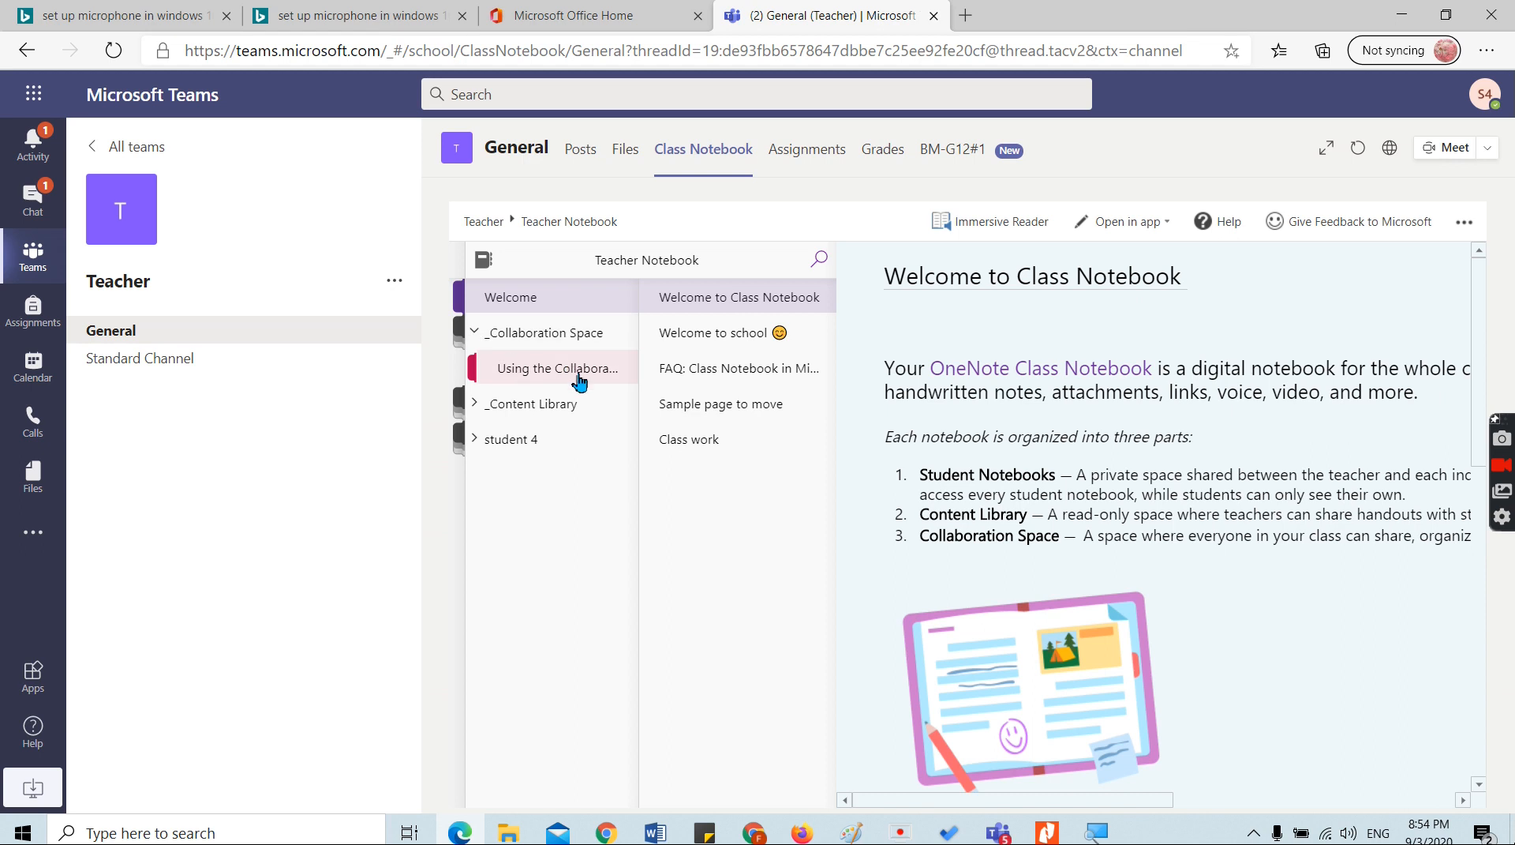
pyautogui.click(582, 378)
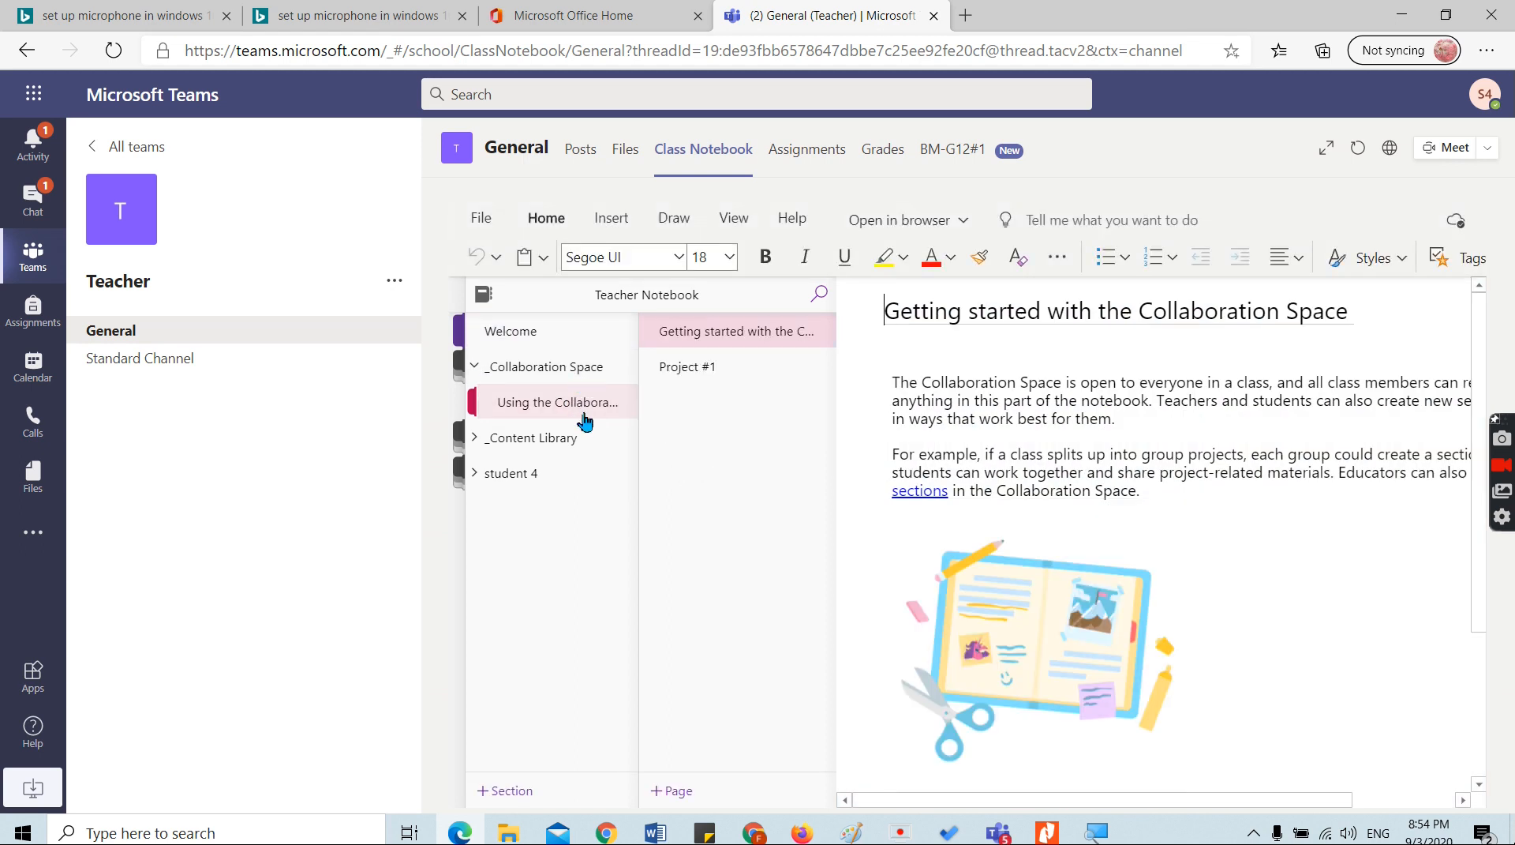
pyautogui.click(707, 385)
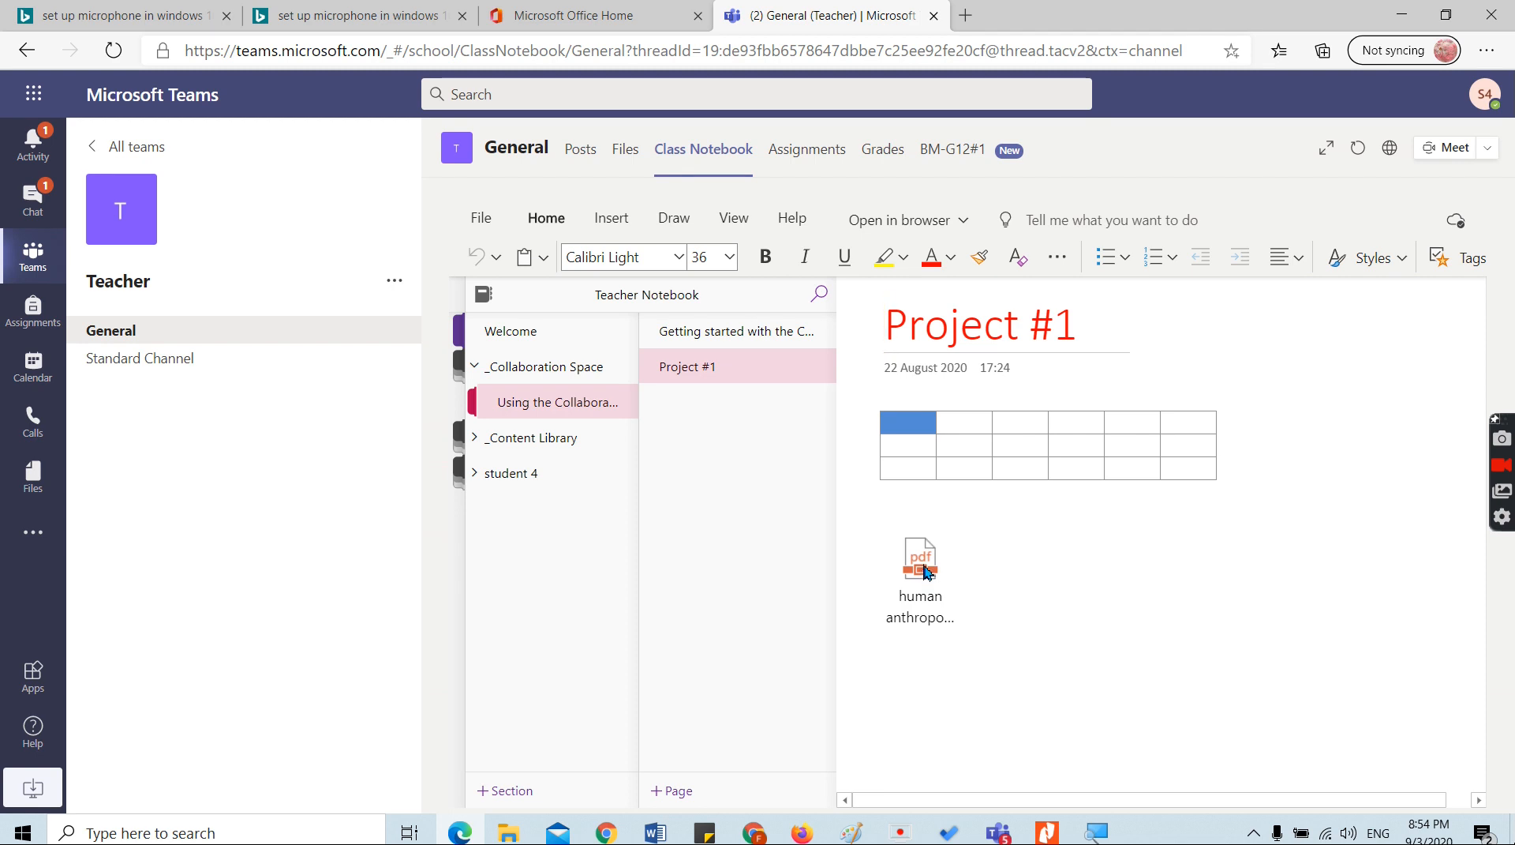
pyautogui.doubleClick(585, 576)
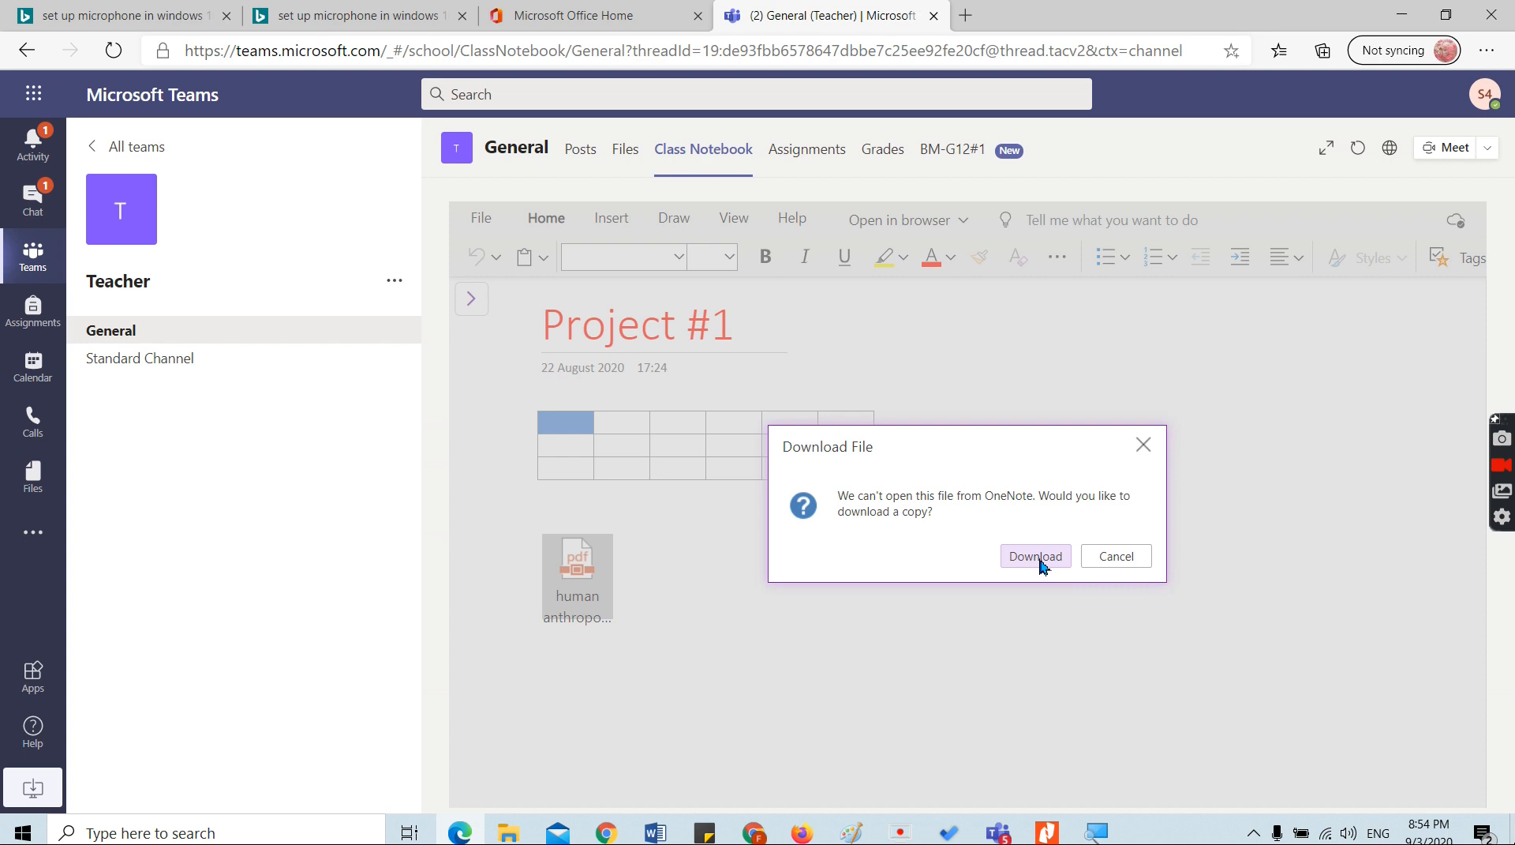
pyautogui.click(1117, 559)
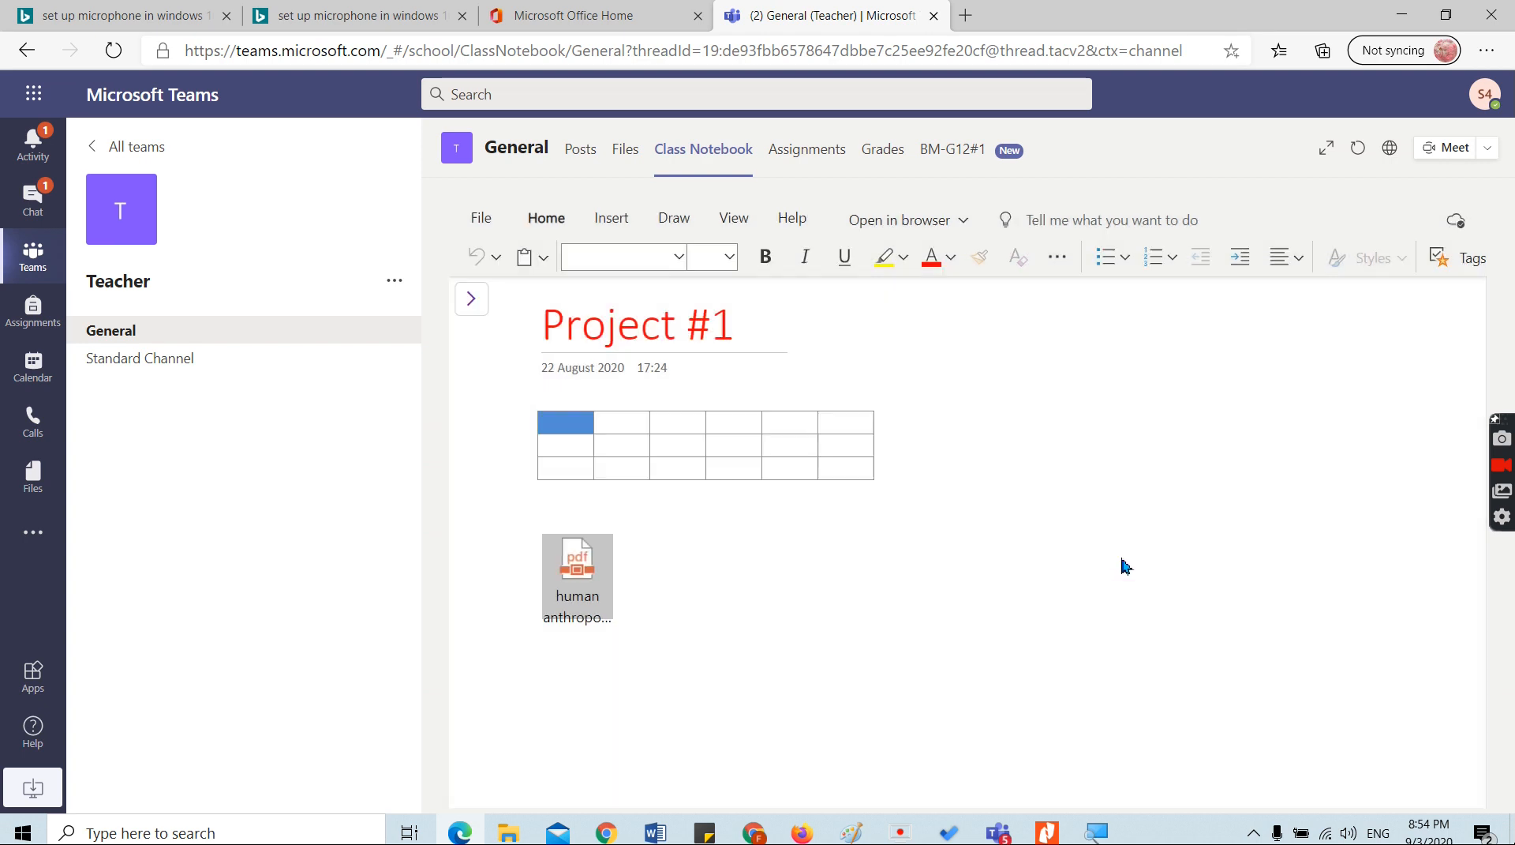
# - Switch back to the Teams desktop app and insert a file printout of the human anthropometric data PDF several lines below the attachment
pyautogui.click(999, 832)
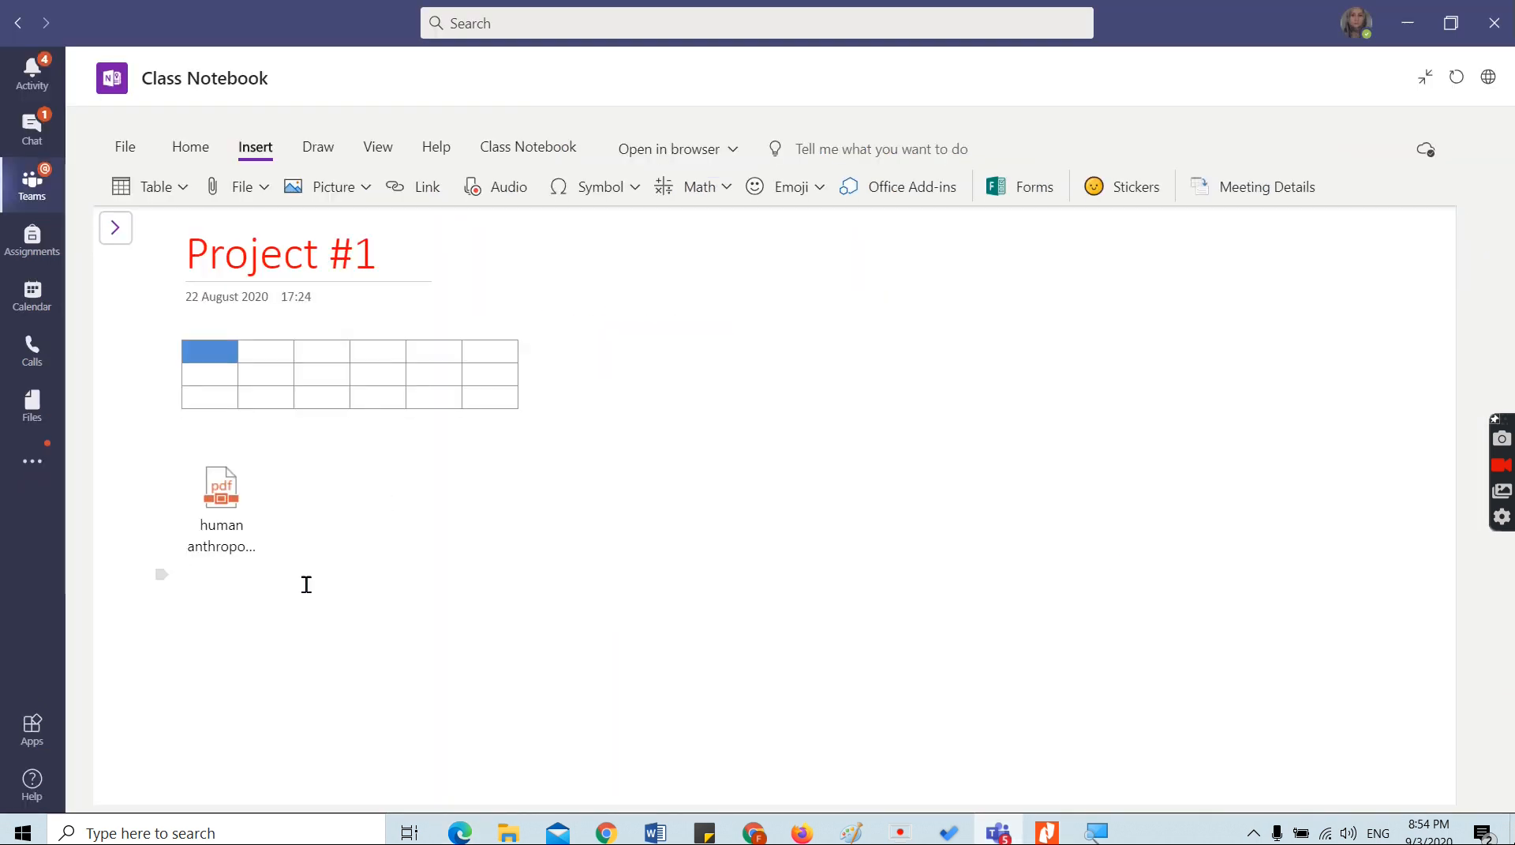
pyautogui.press('Return')
pyautogui.press('Return')
pyautogui.press('Return')
pyautogui.press('Return')
pyautogui.press('Return')
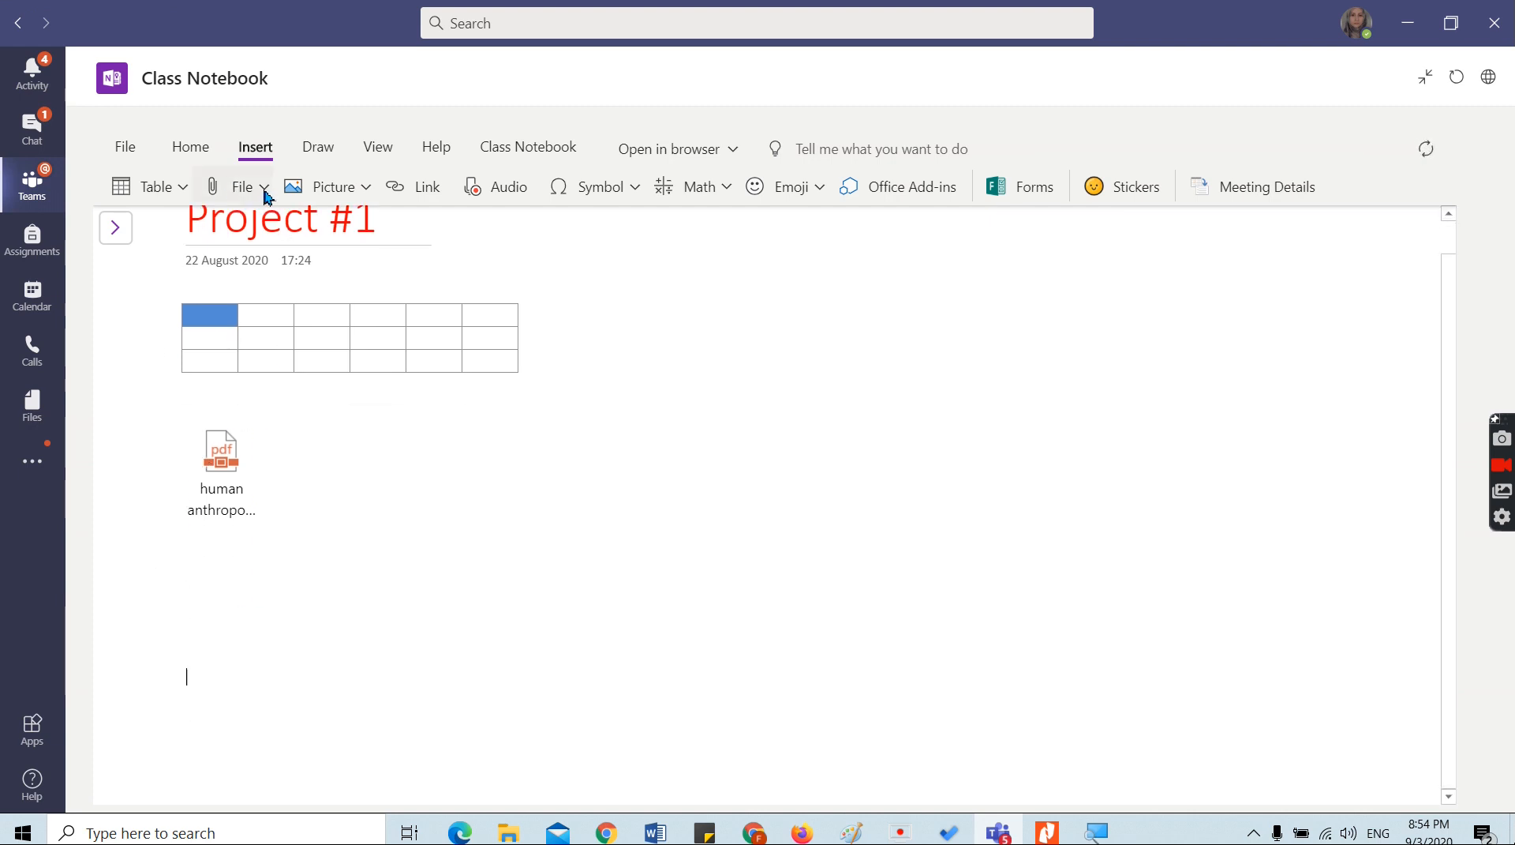
pyautogui.click(265, 196)
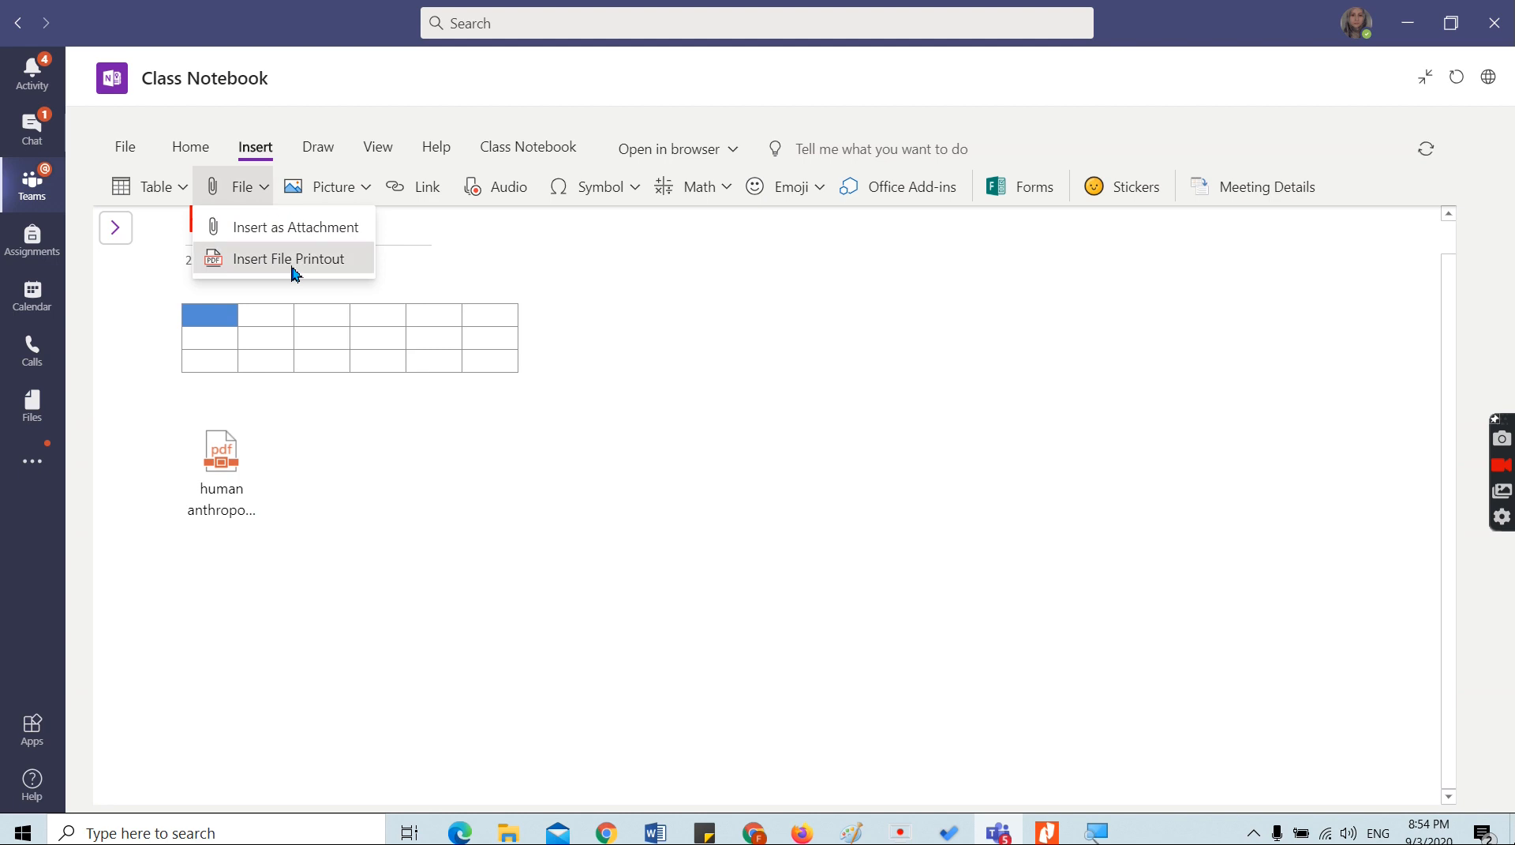
pyautogui.click(292, 263)
pyautogui.click(692, 486)
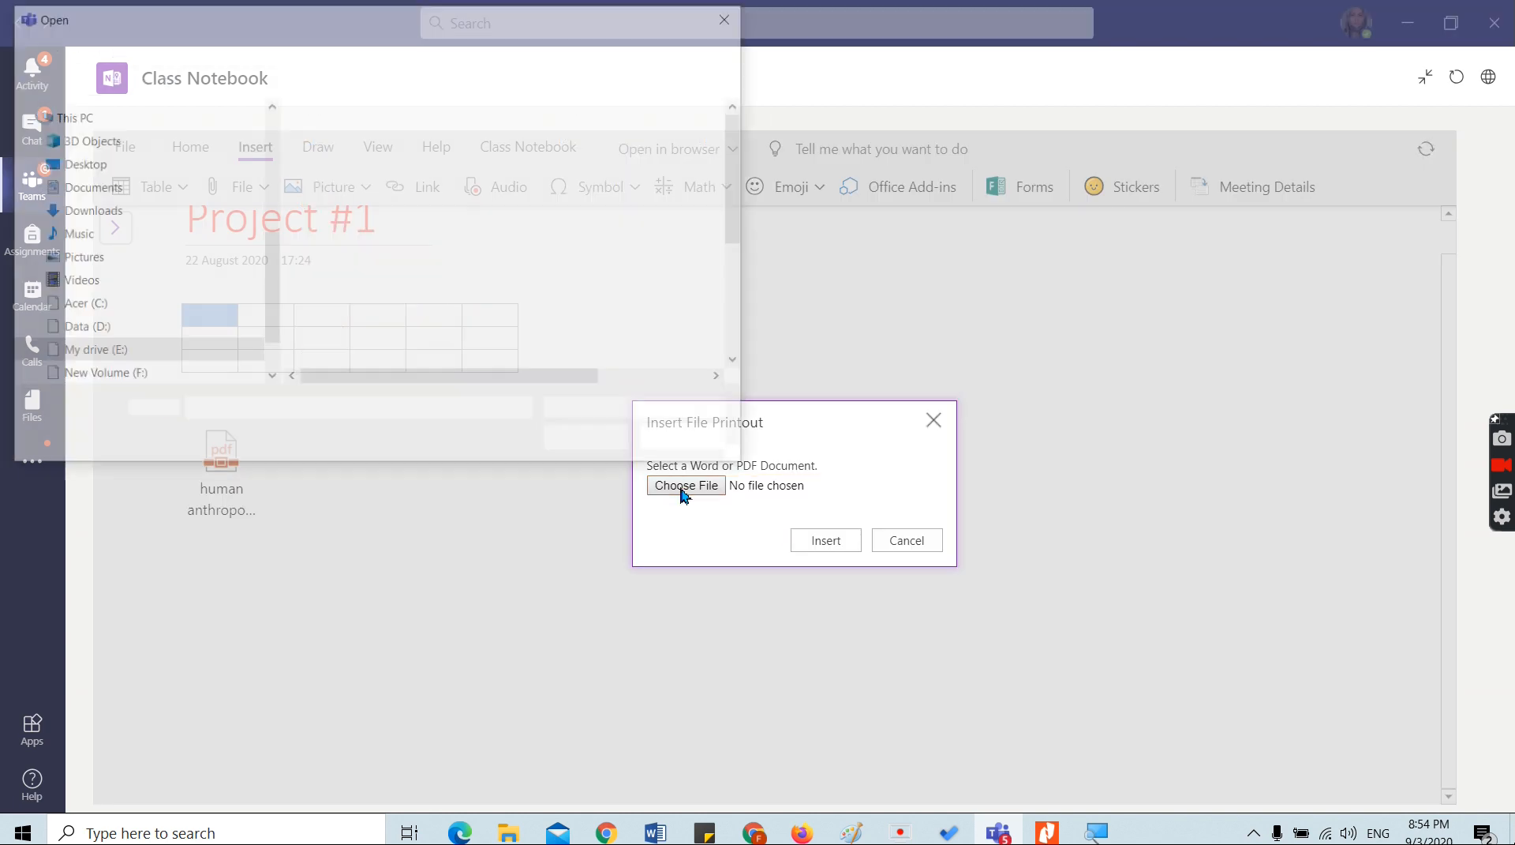
pyautogui.doubleClick(397, 289)
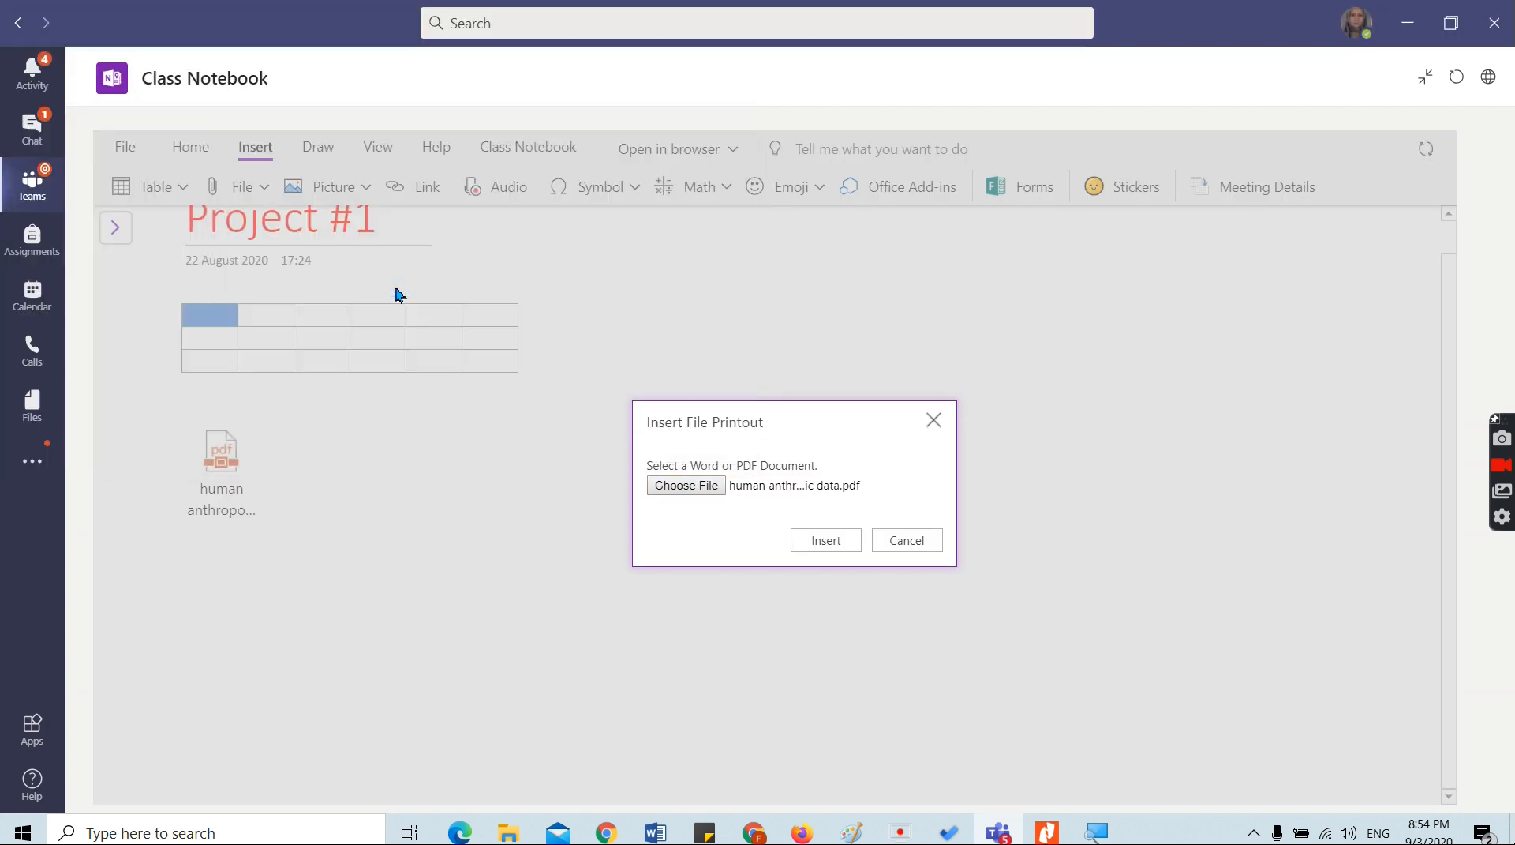
pyautogui.click(828, 542)
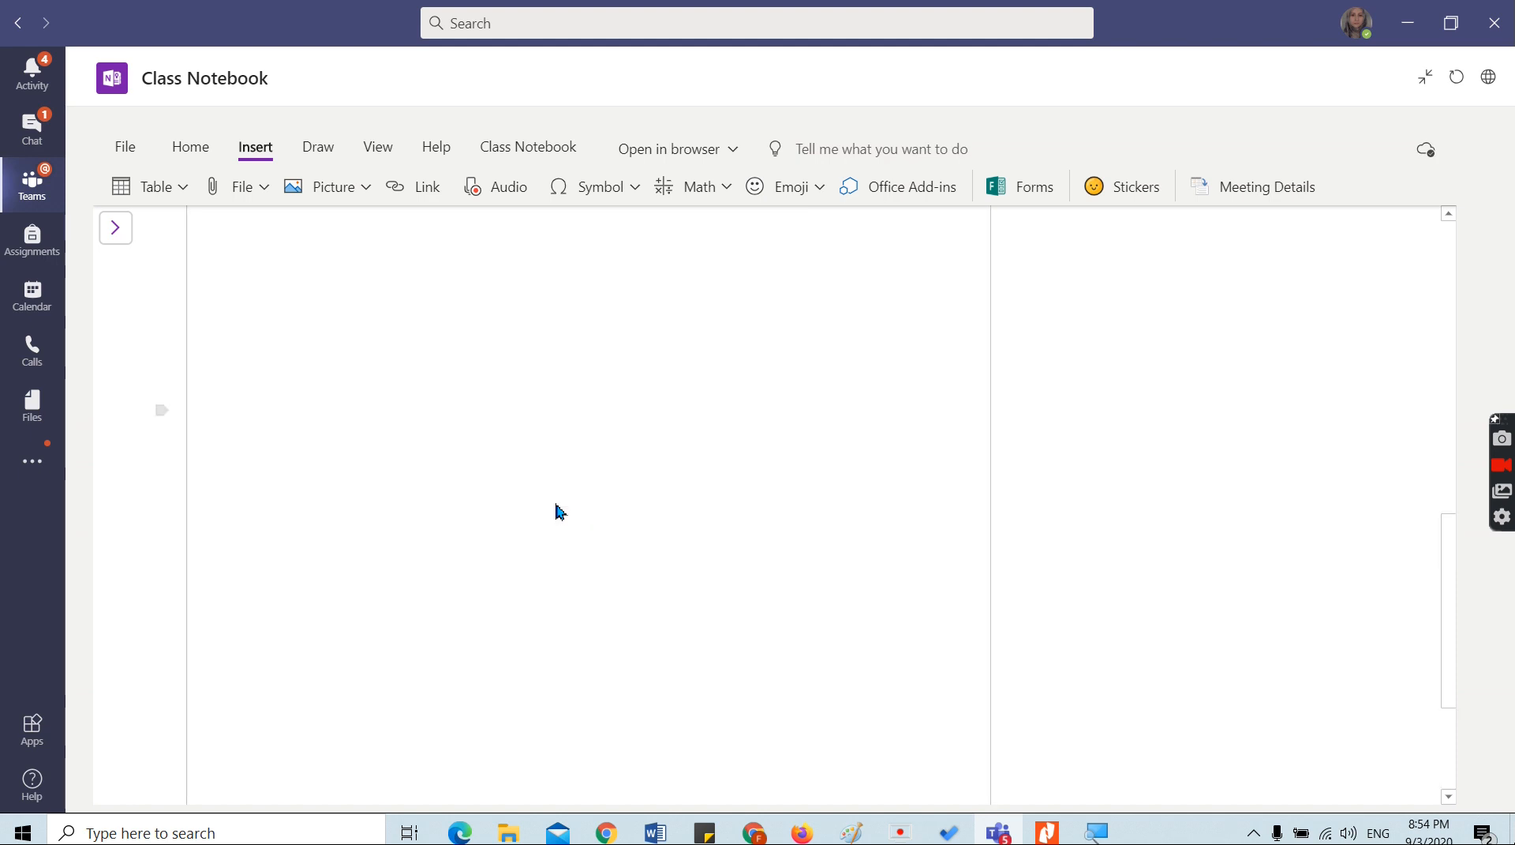
pyautogui.scroll(10, 560, 512)
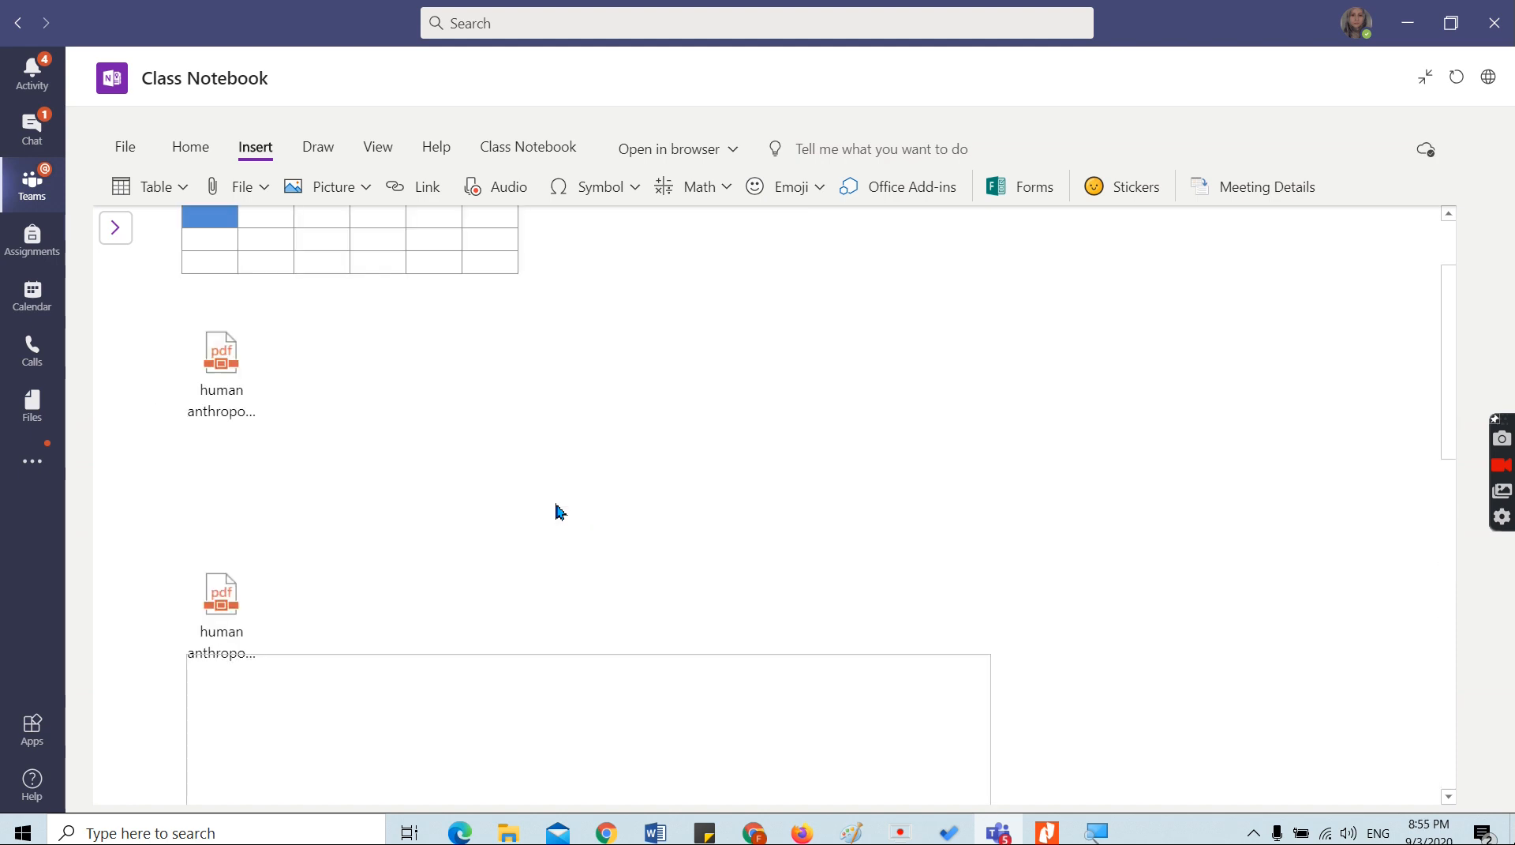
pyautogui.scroll(-8, 558, 505)
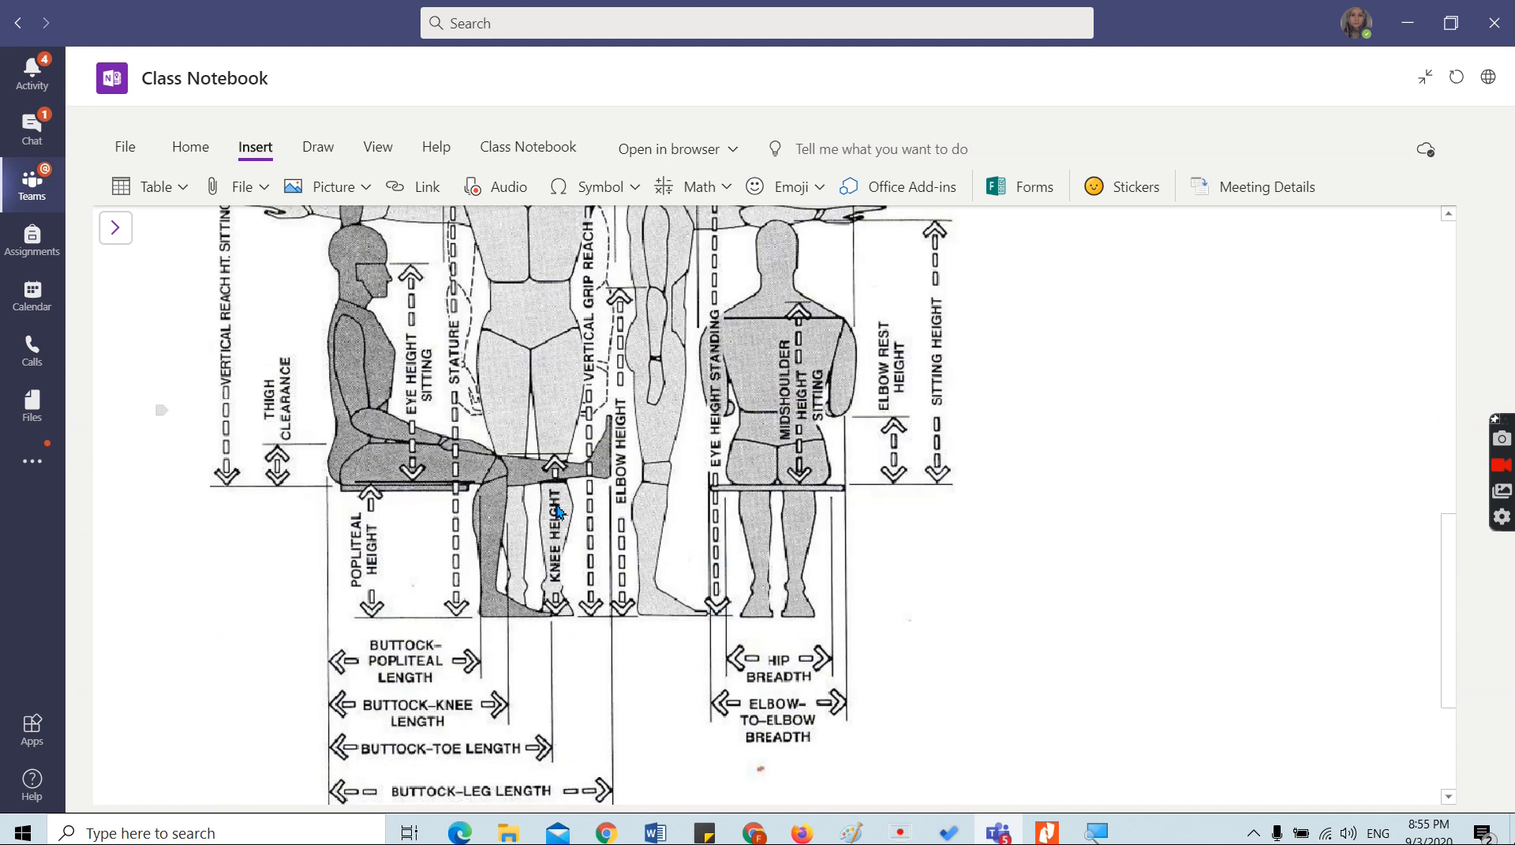
pyautogui.scroll(5, 556, 512)
pyautogui.scroll(-4, 555, 511)
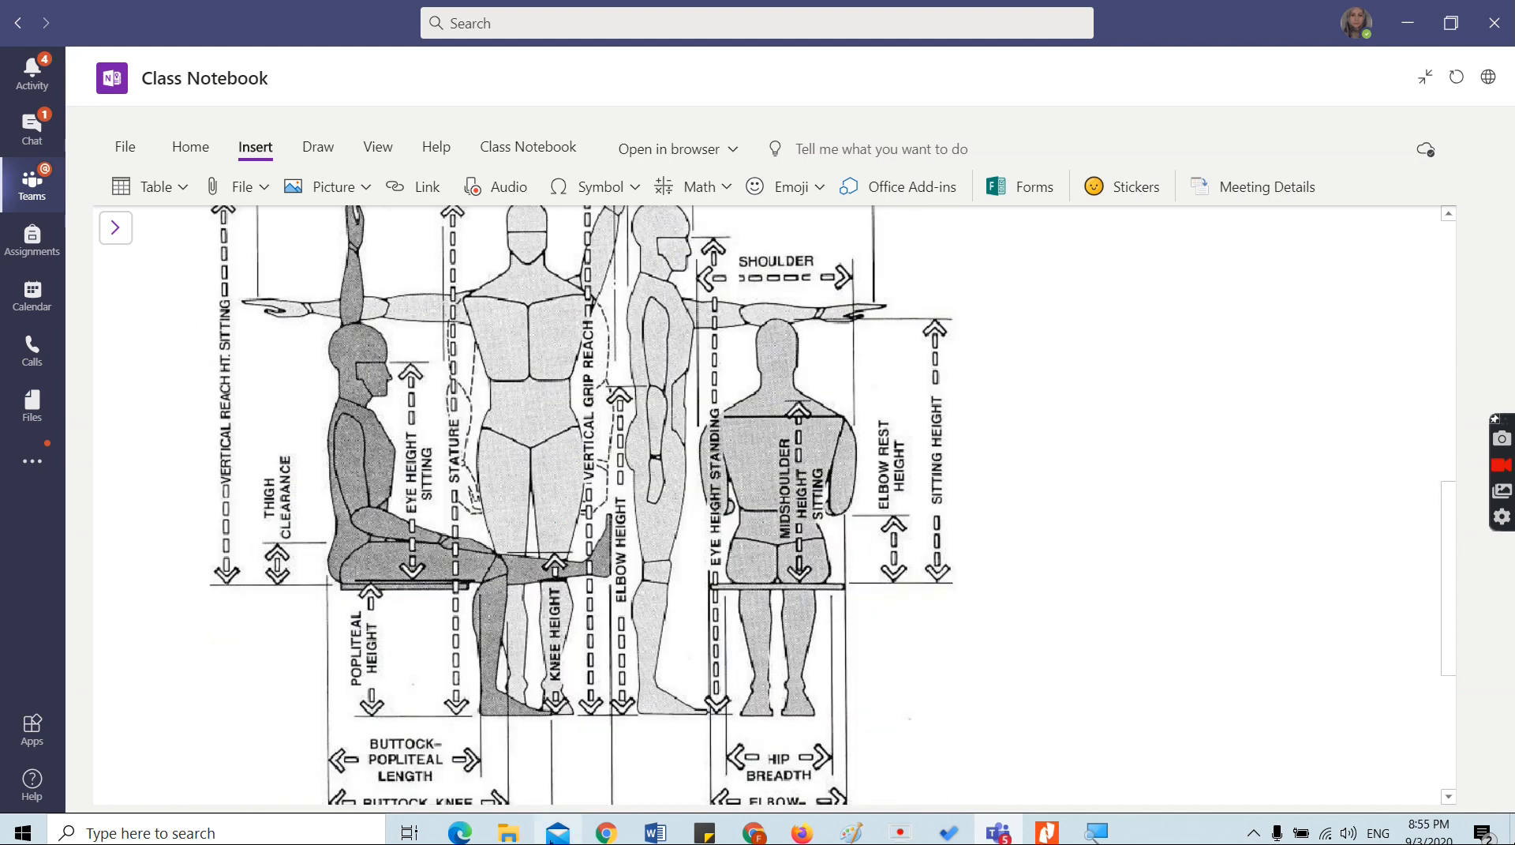
# - Switch to the student's Teams session in Microsoft Edge and view the PDF printout on the Project #1 page
pyautogui.click(460, 831)
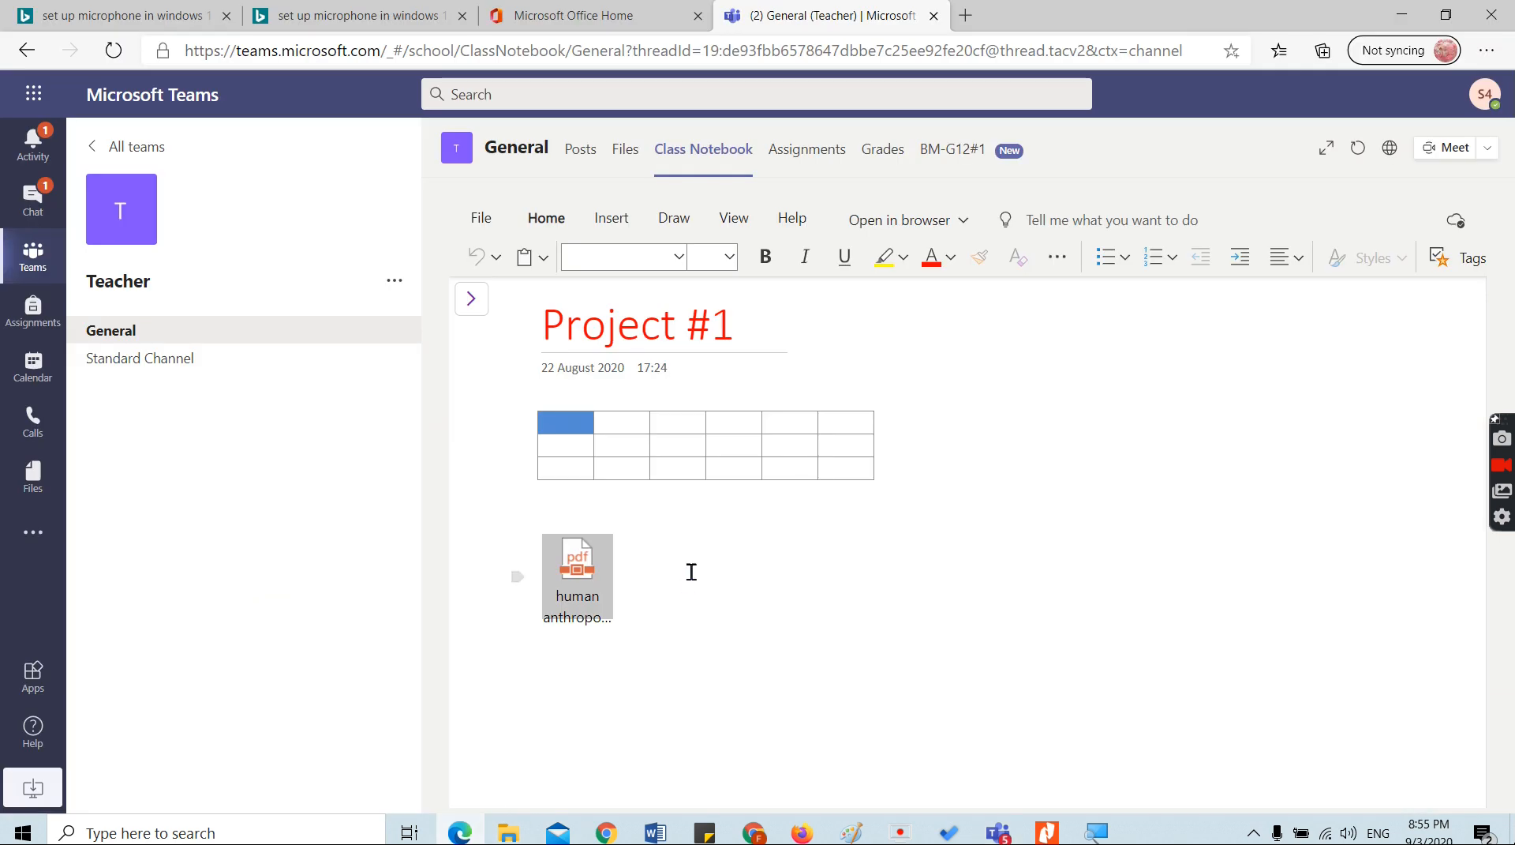
pyautogui.click(716, 647)
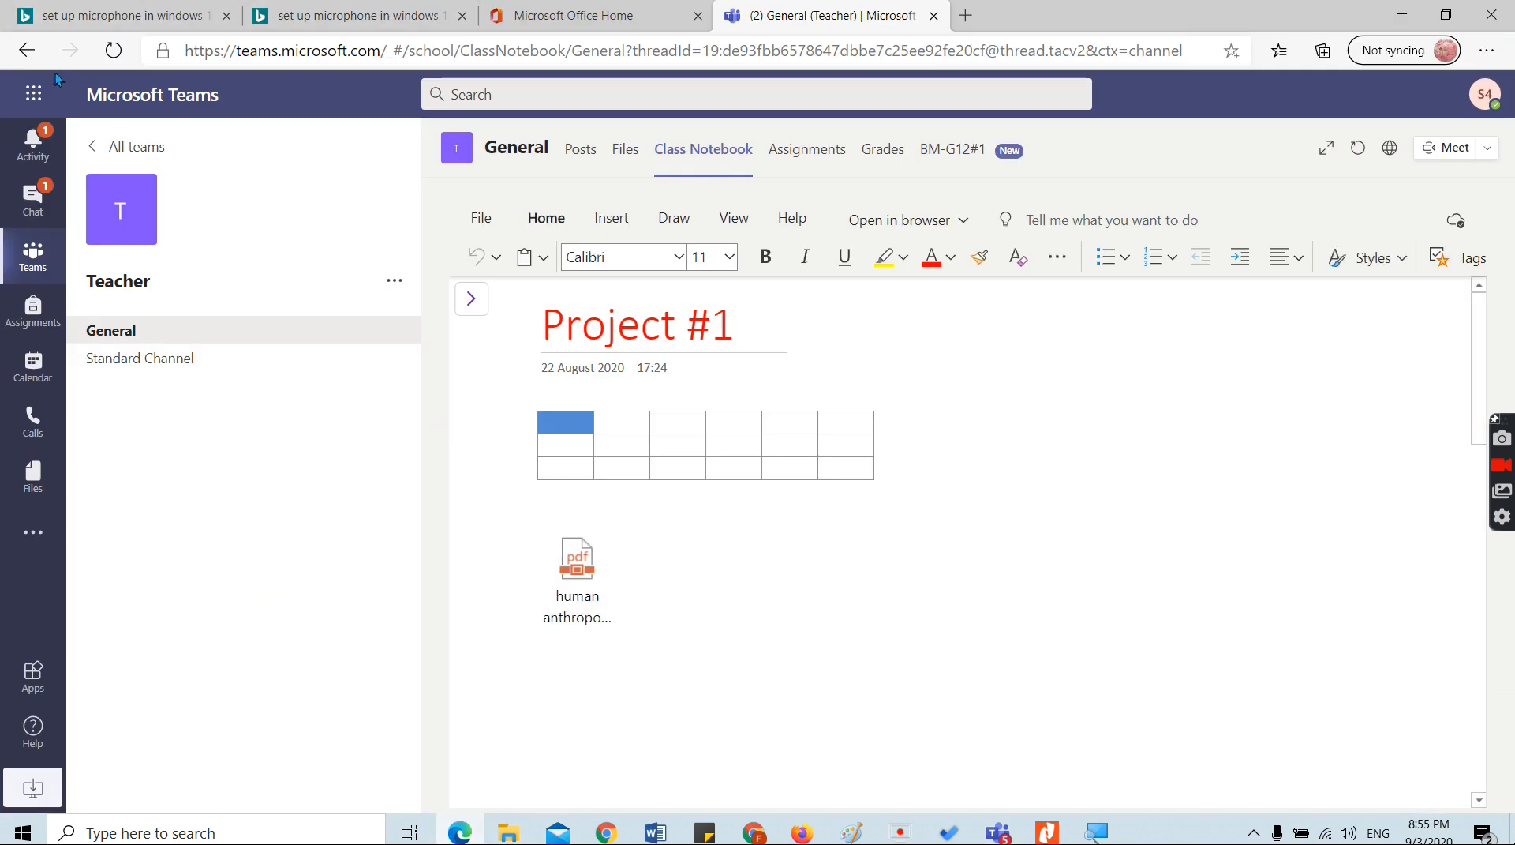
pyautogui.scroll(-1, 854, 502)
pyautogui.scroll(-10, 854, 501)
pyautogui.scroll(4, 864, 537)
pyautogui.scroll(-2, 872, 567)
pyautogui.scroll(-4, 872, 560)
pyautogui.scroll(2, 868, 555)
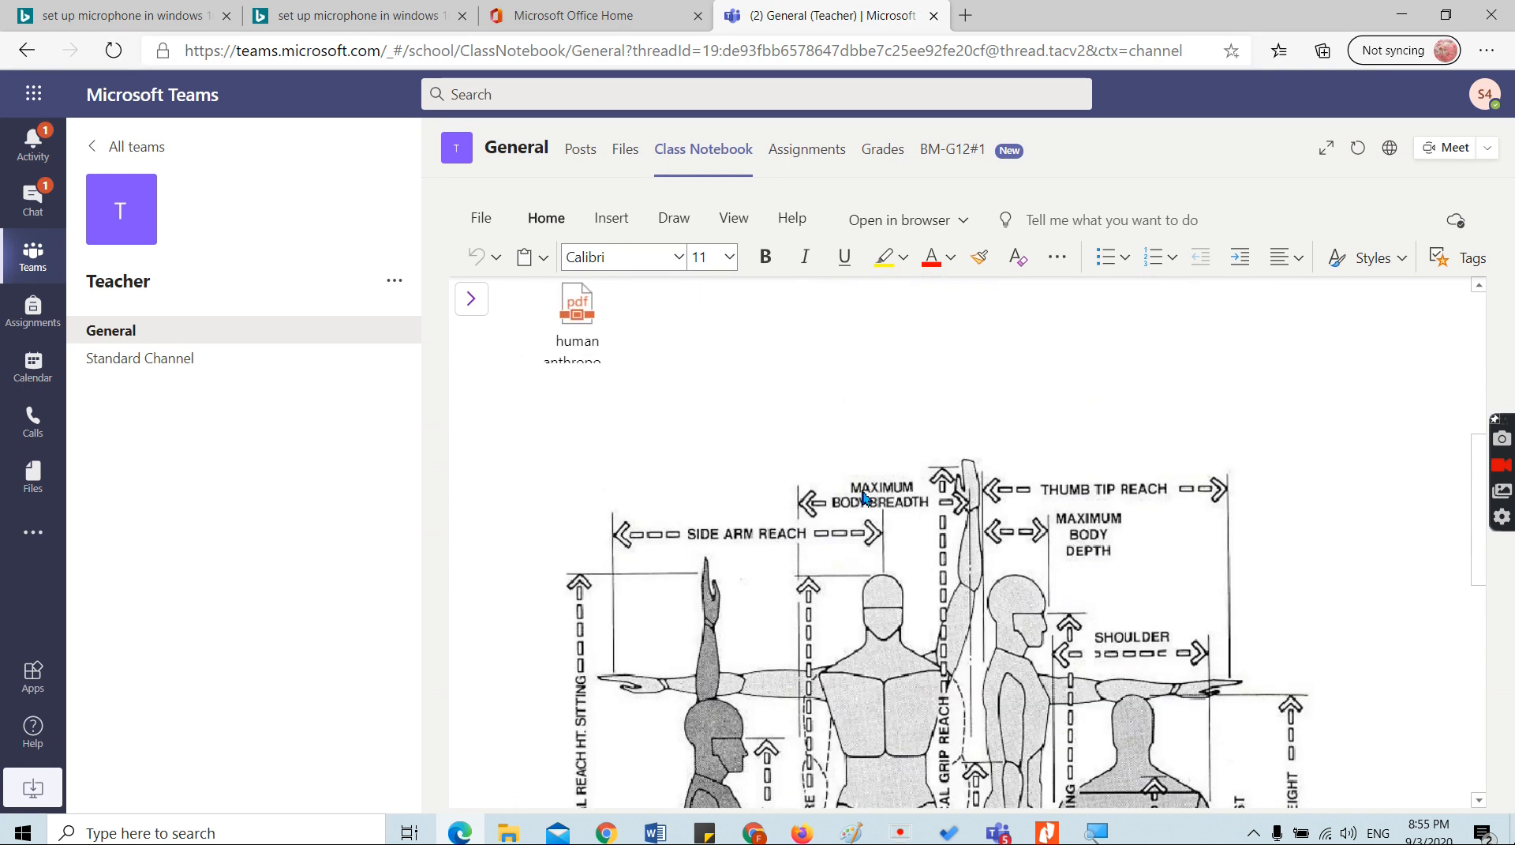
pyautogui.scroll(-4, 866, 505)
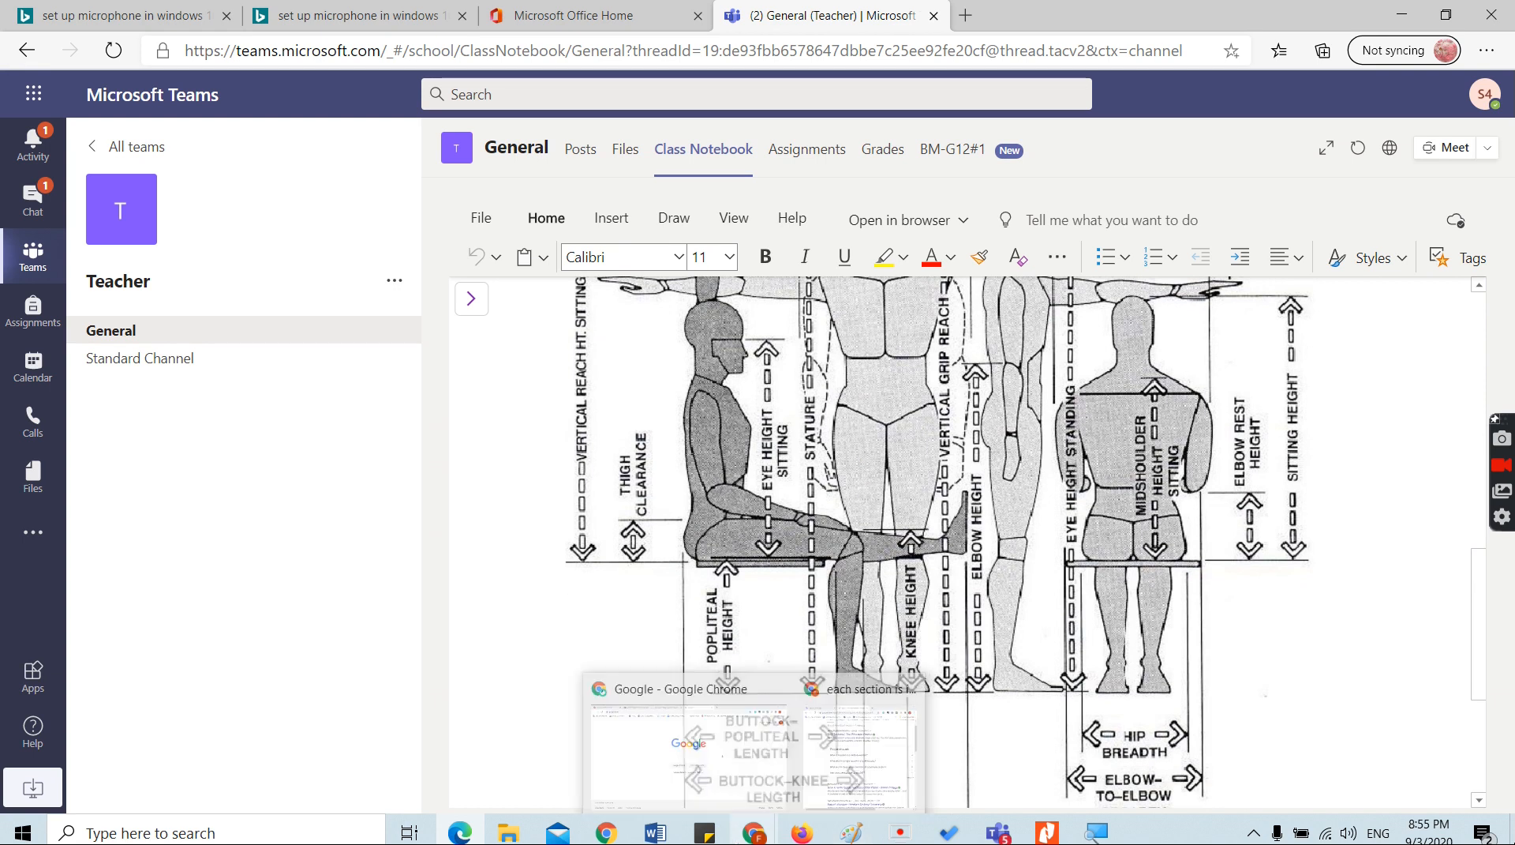
# - Switch back to the Teams desktop app and place the cursor on the blank line between the two PDF attachments
pyautogui.click(996, 833)
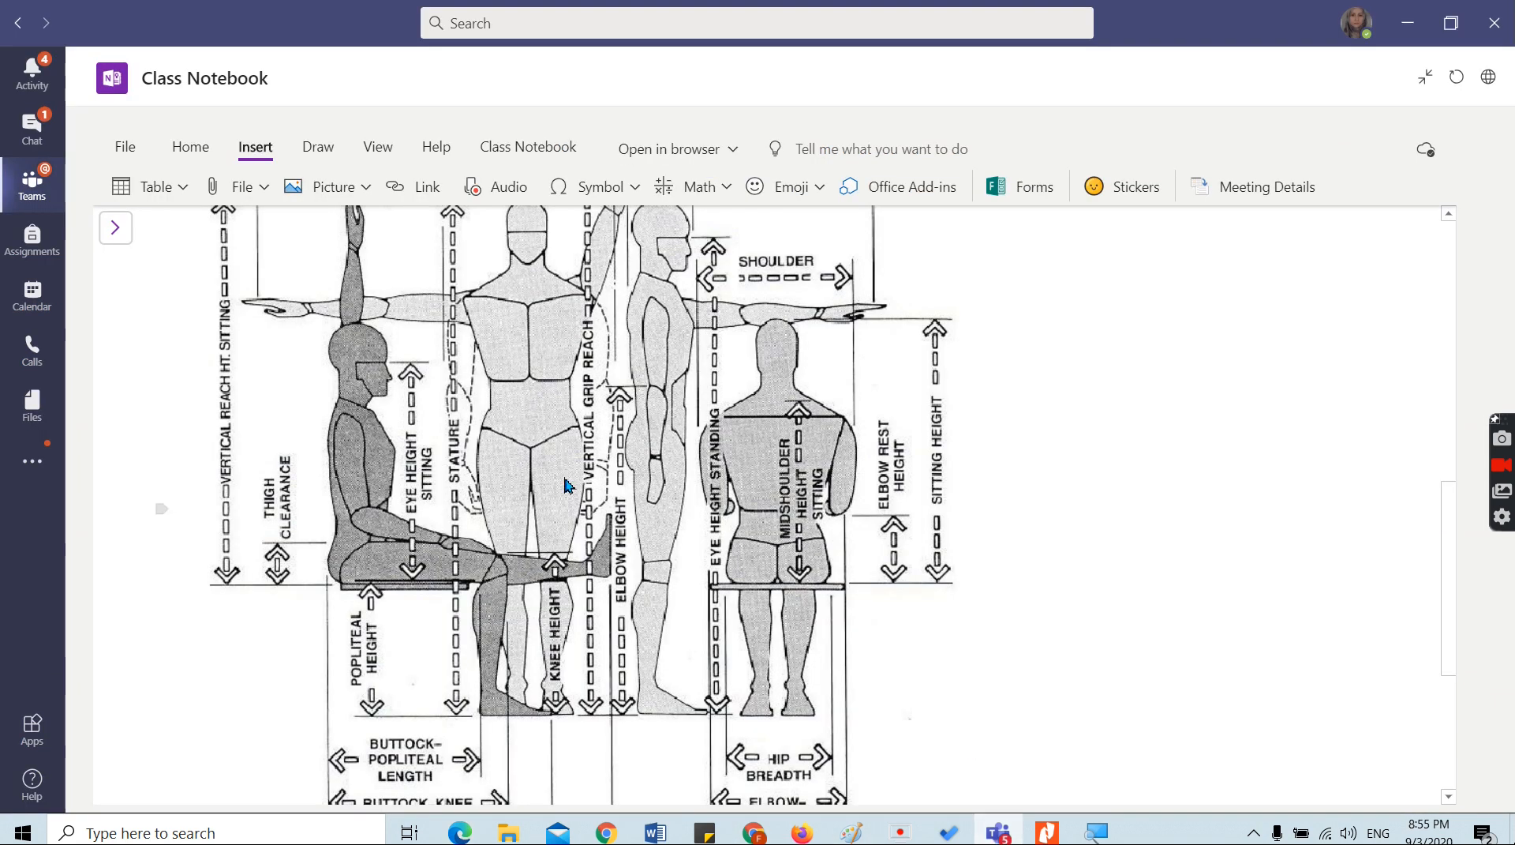
pyautogui.scroll(10, 567, 472)
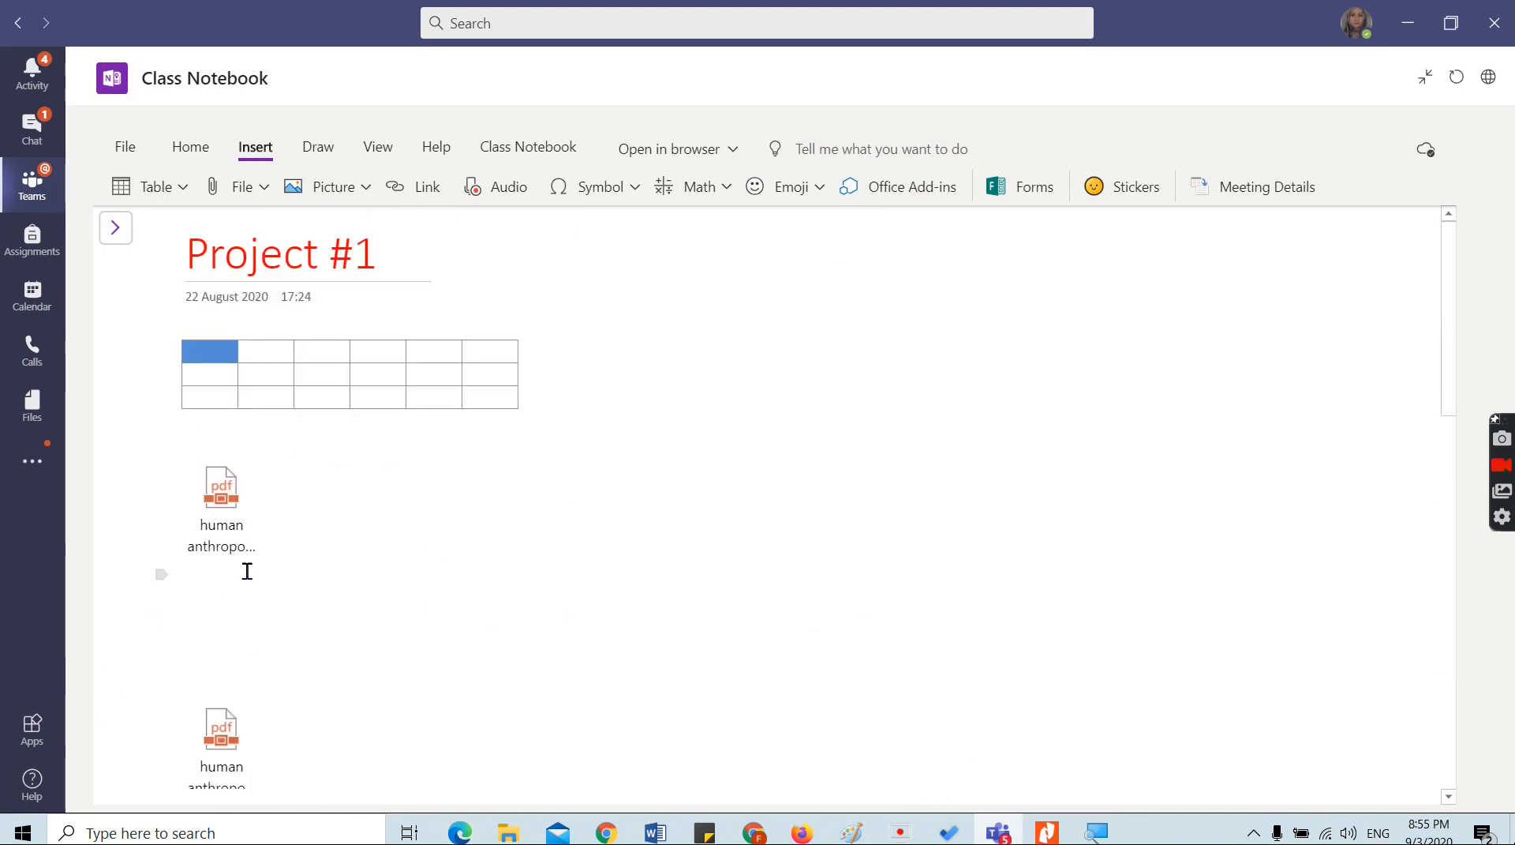
pyautogui.click(290, 489)
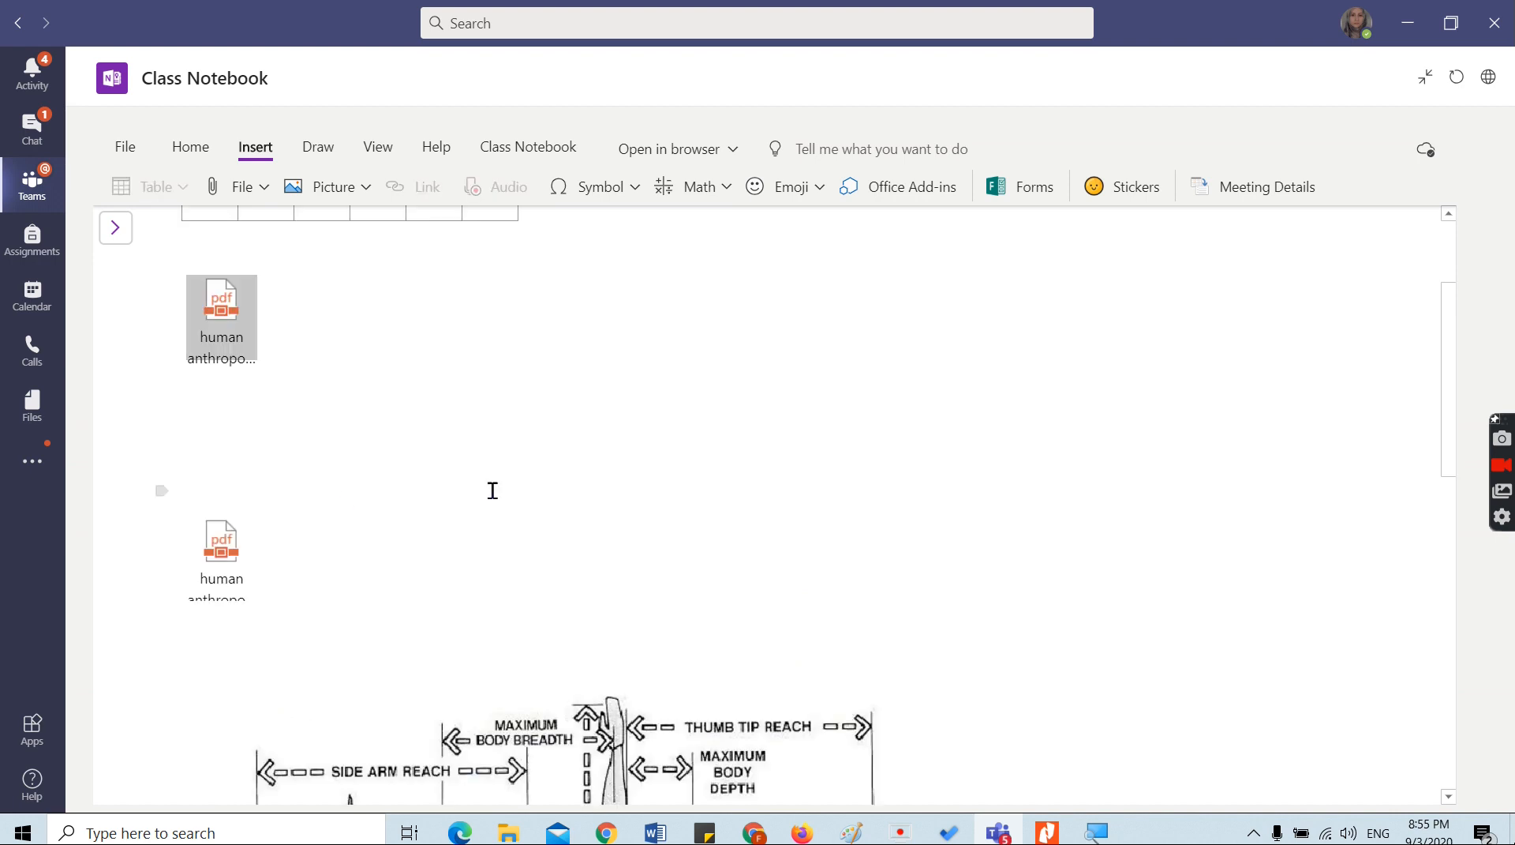
pyautogui.click(196, 432)
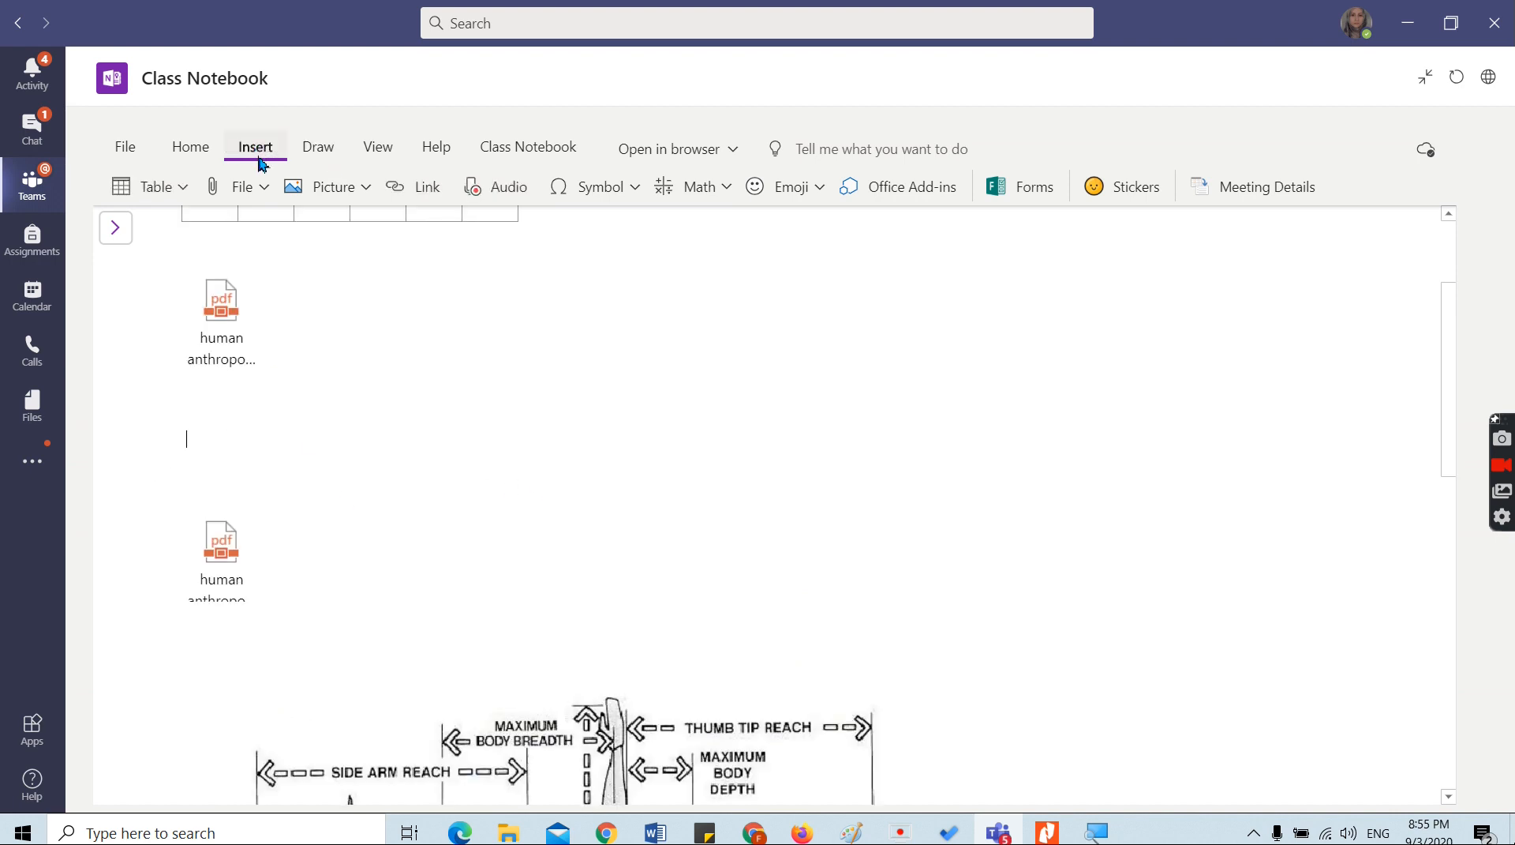
pyautogui.click(366, 187)
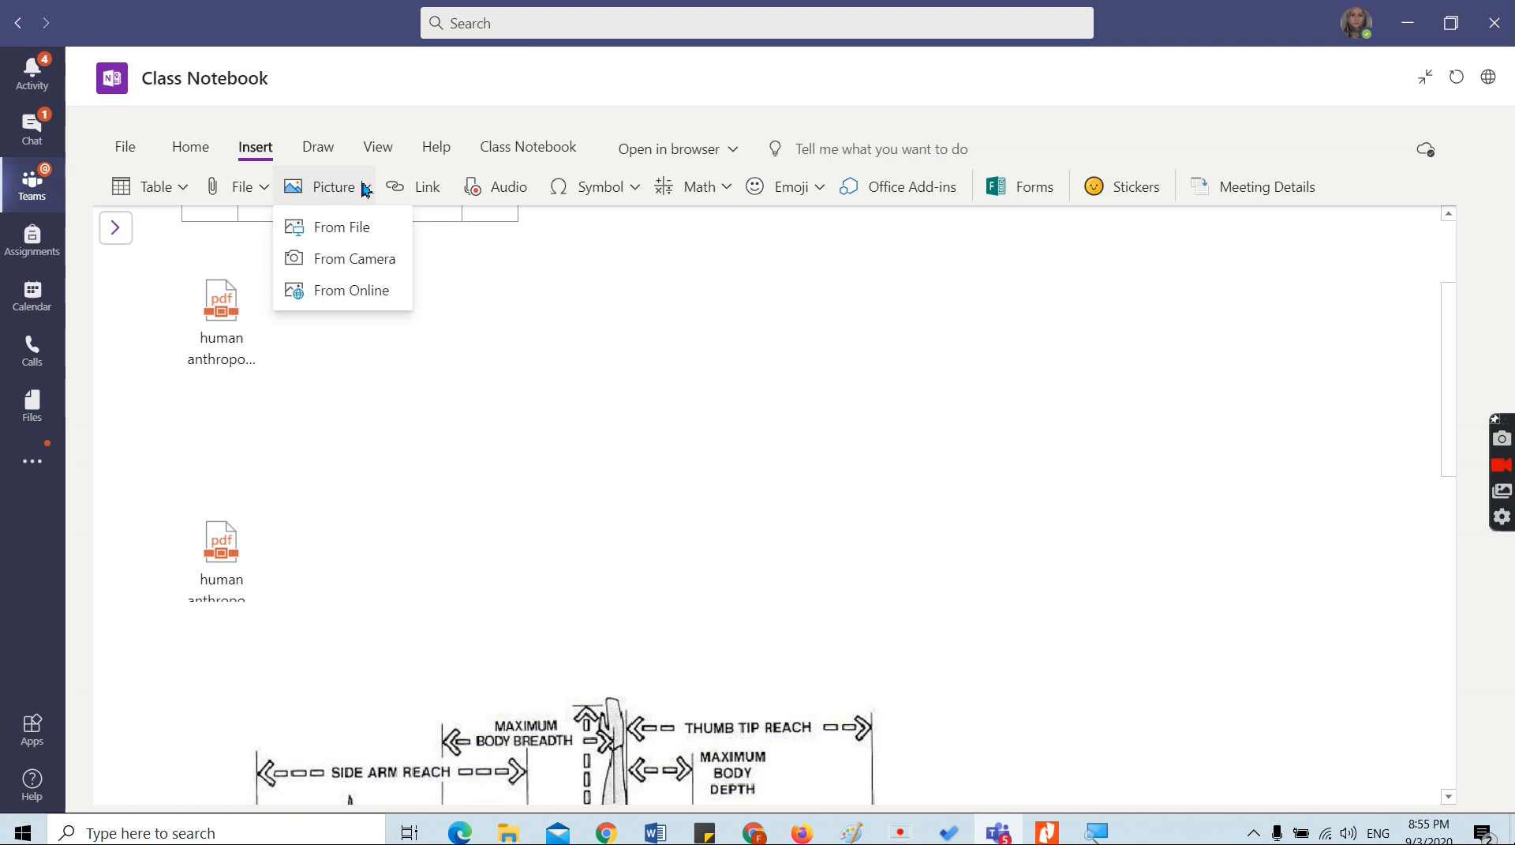
pyautogui.click(359, 227)
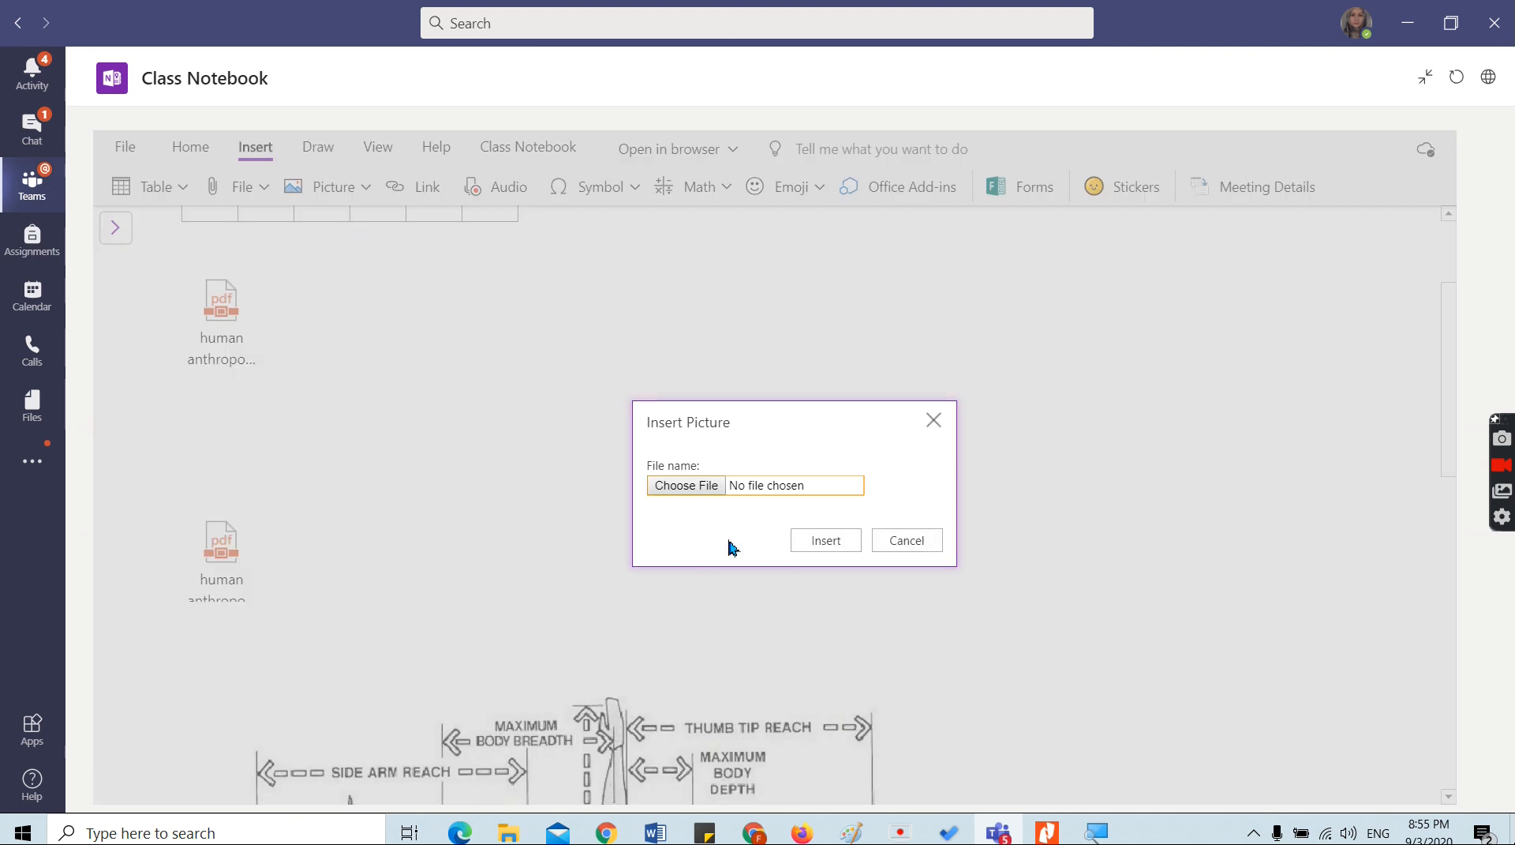
pyautogui.click(900, 545)
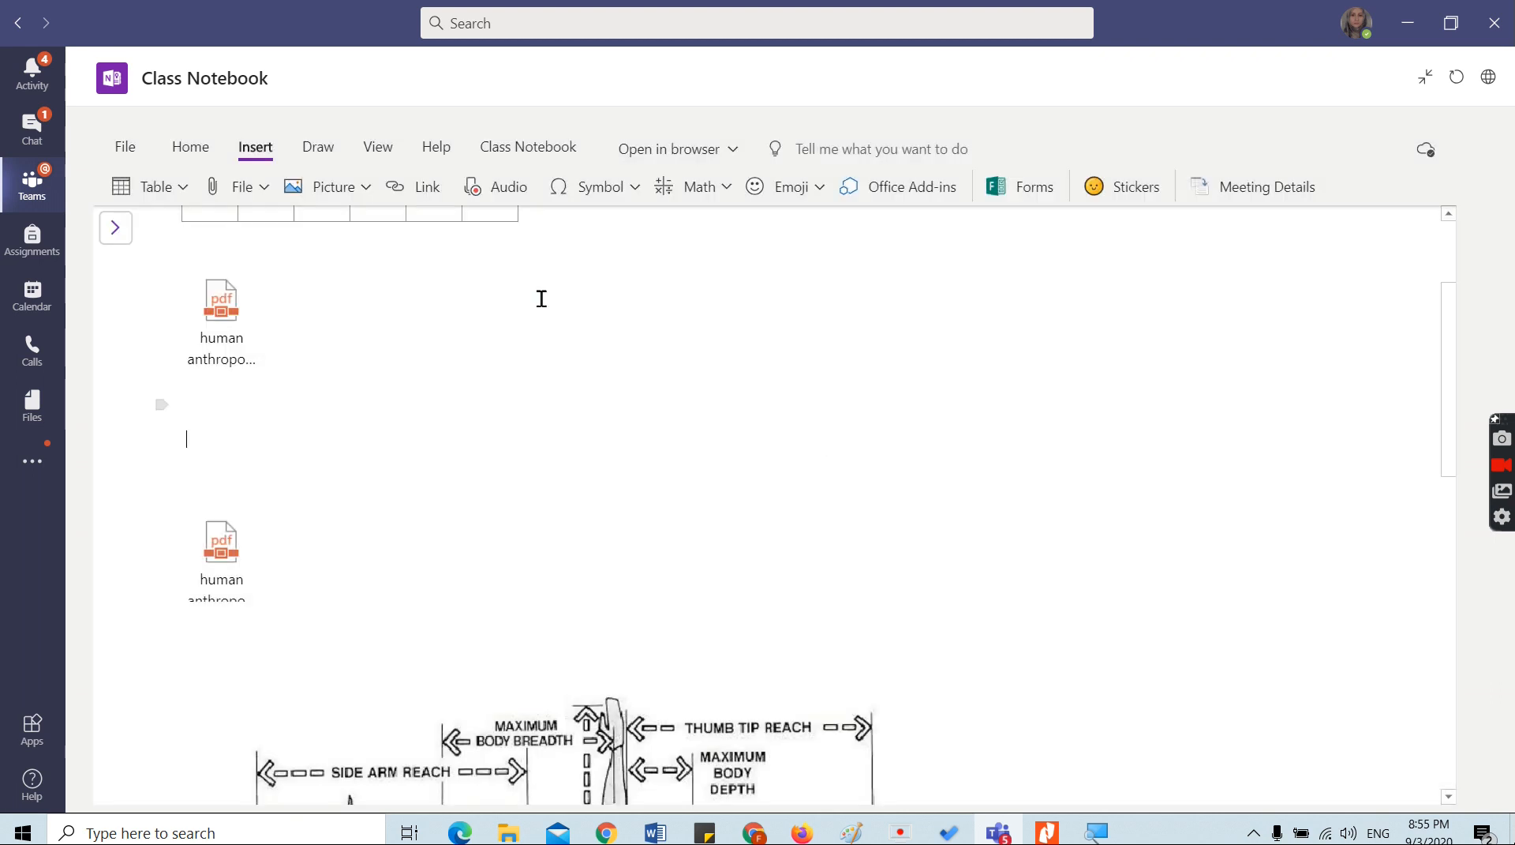
# - Start inserting an online picture and search Bing for "project"
pyautogui.click(352, 195)
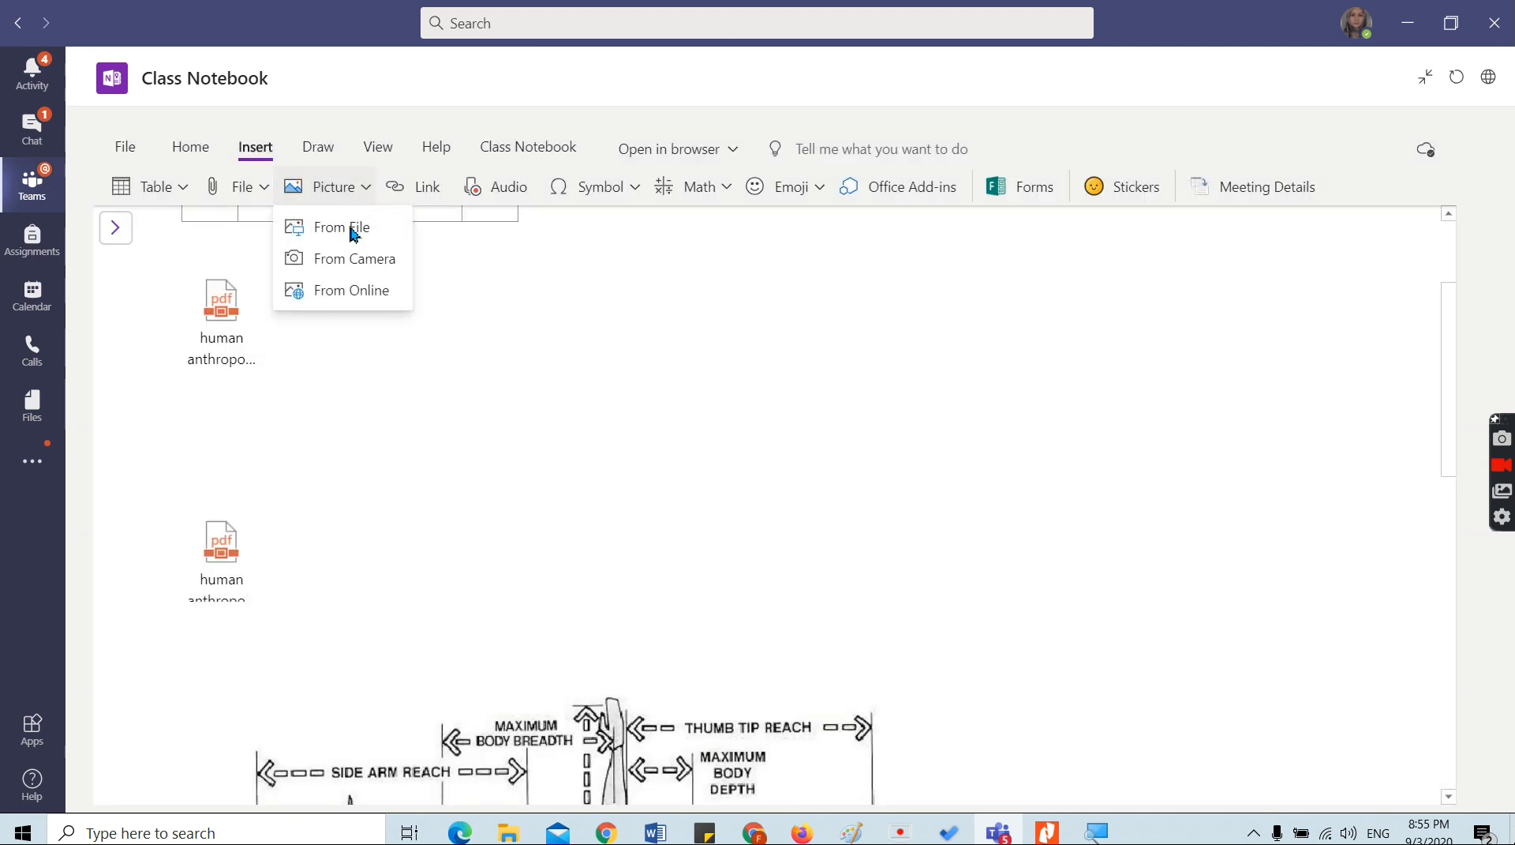
pyautogui.click(356, 292)
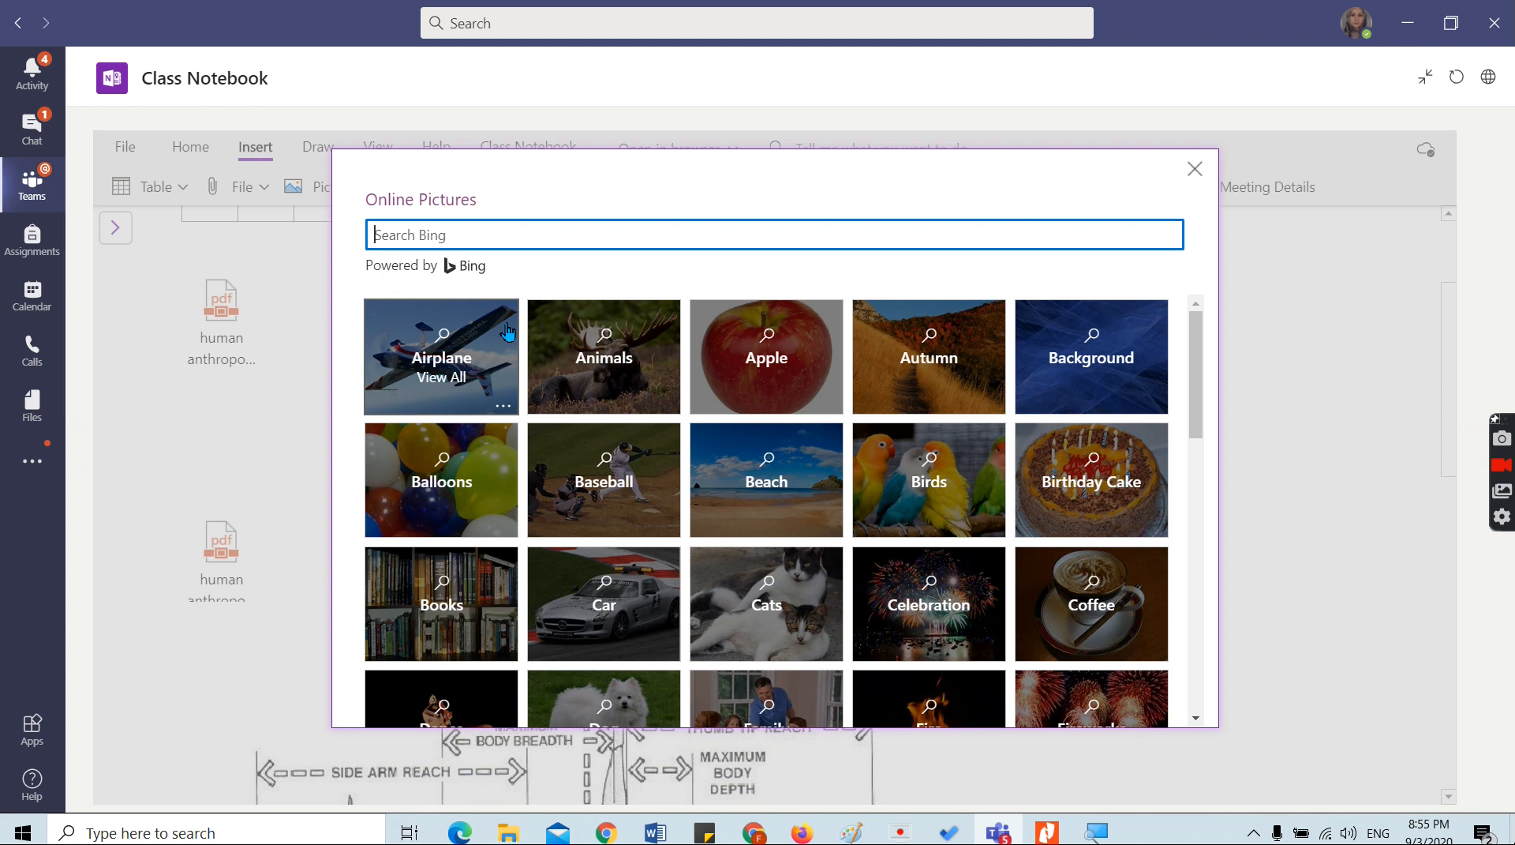
pyautogui.write('project')
pyautogui.press('Return')
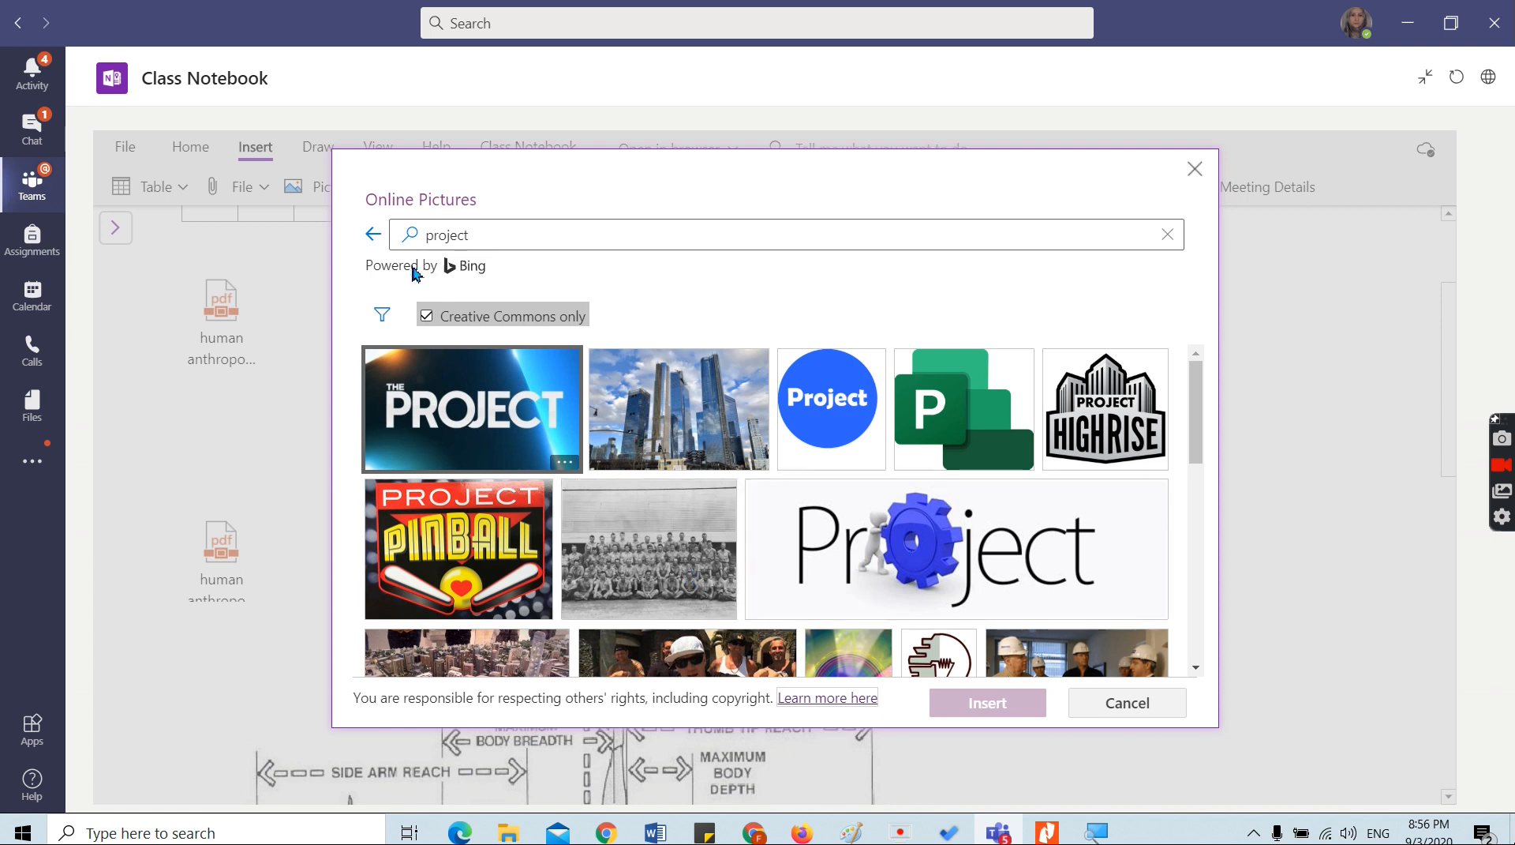
# - Filter the picture results to the Clipart type and look through the size, type, layout and color filters
pyautogui.click(384, 316)
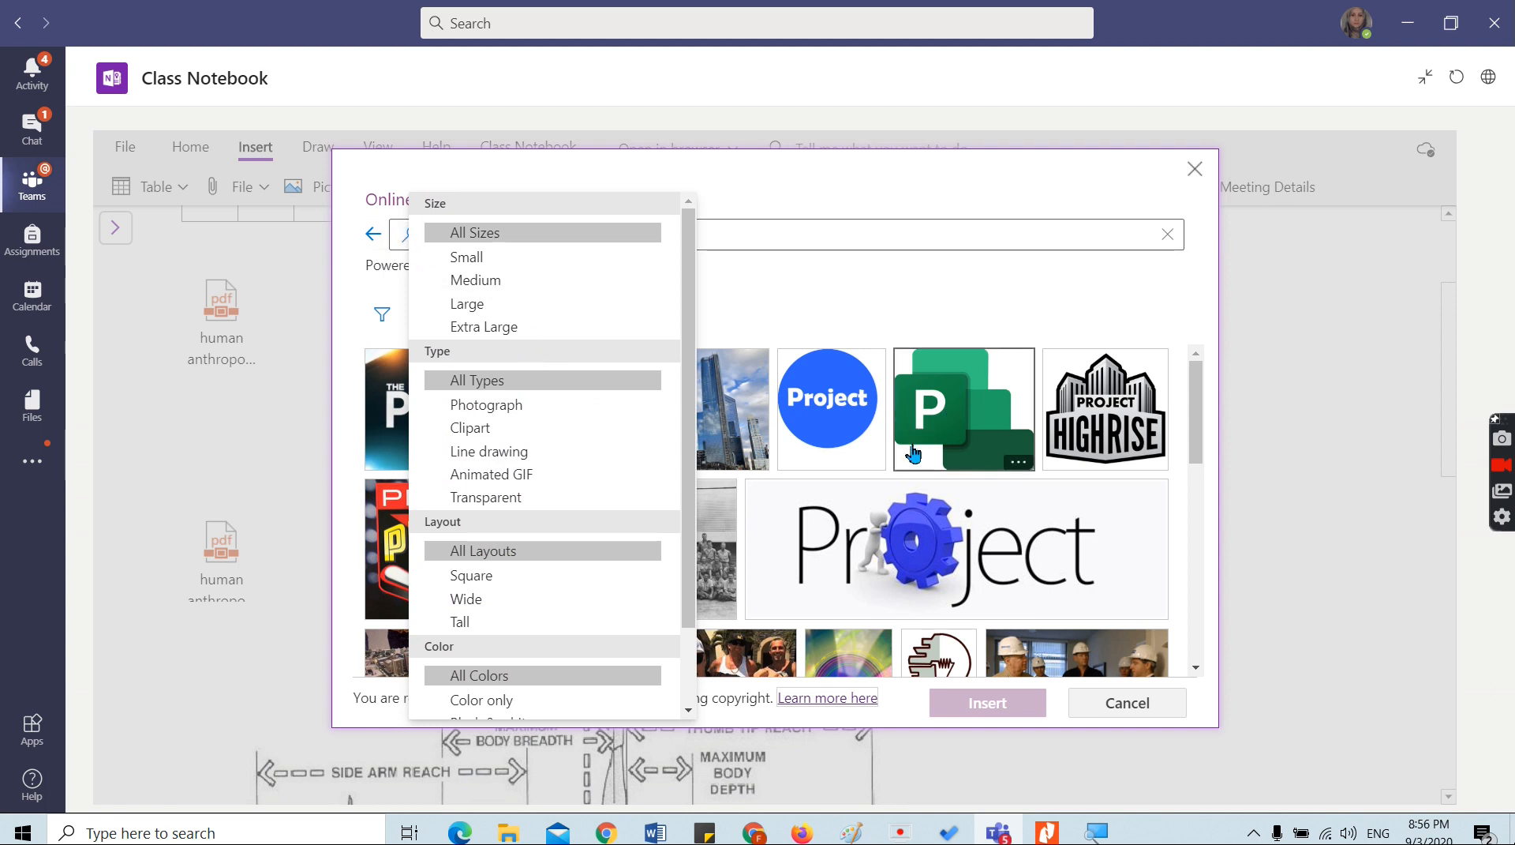
pyautogui.click(519, 430)
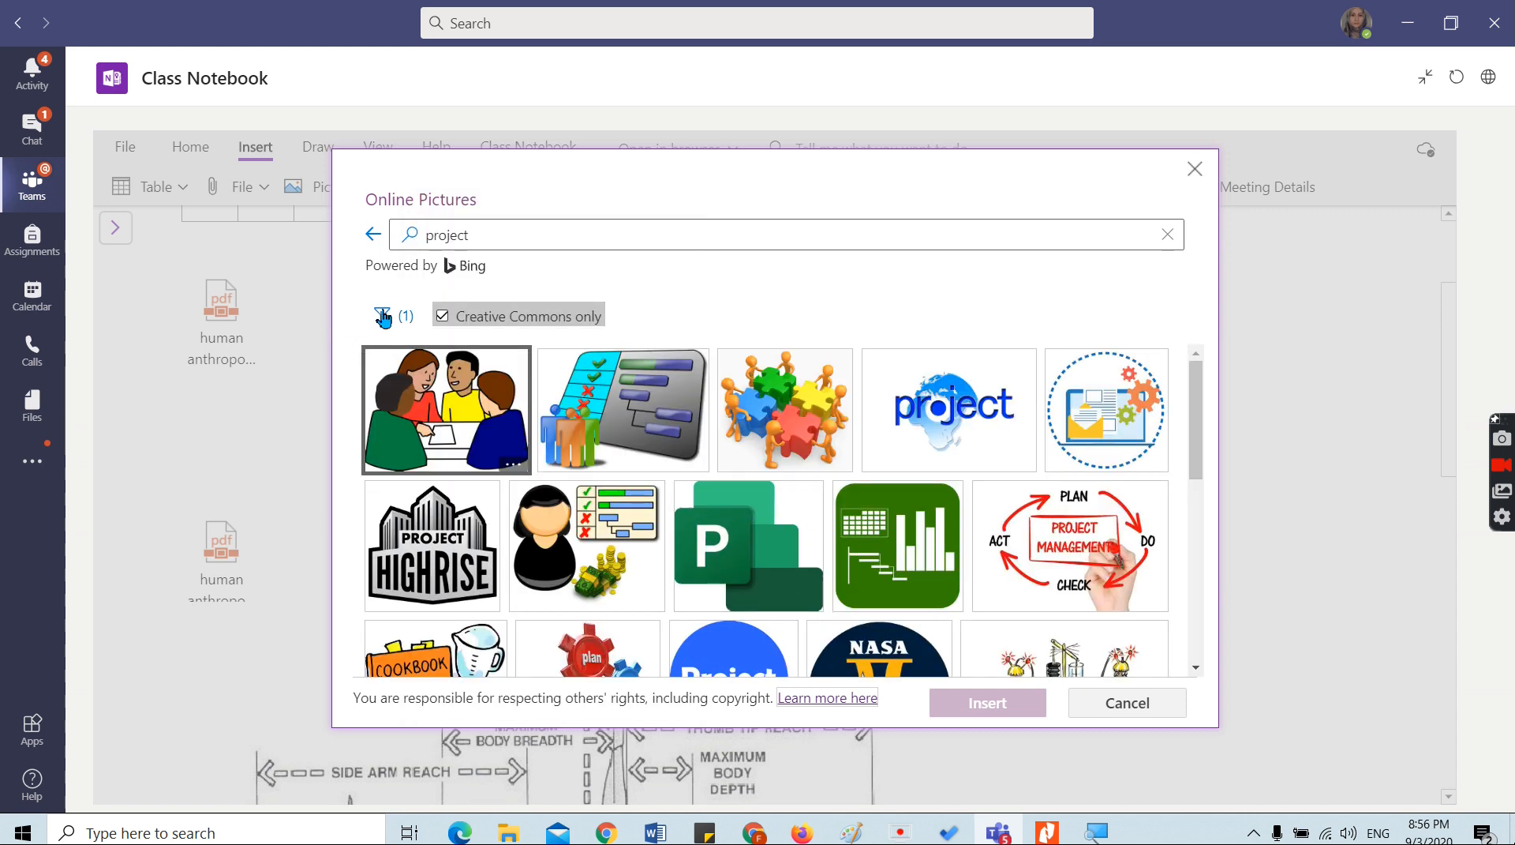
pyautogui.click(383, 316)
pyautogui.scroll(-2, 530, 513)
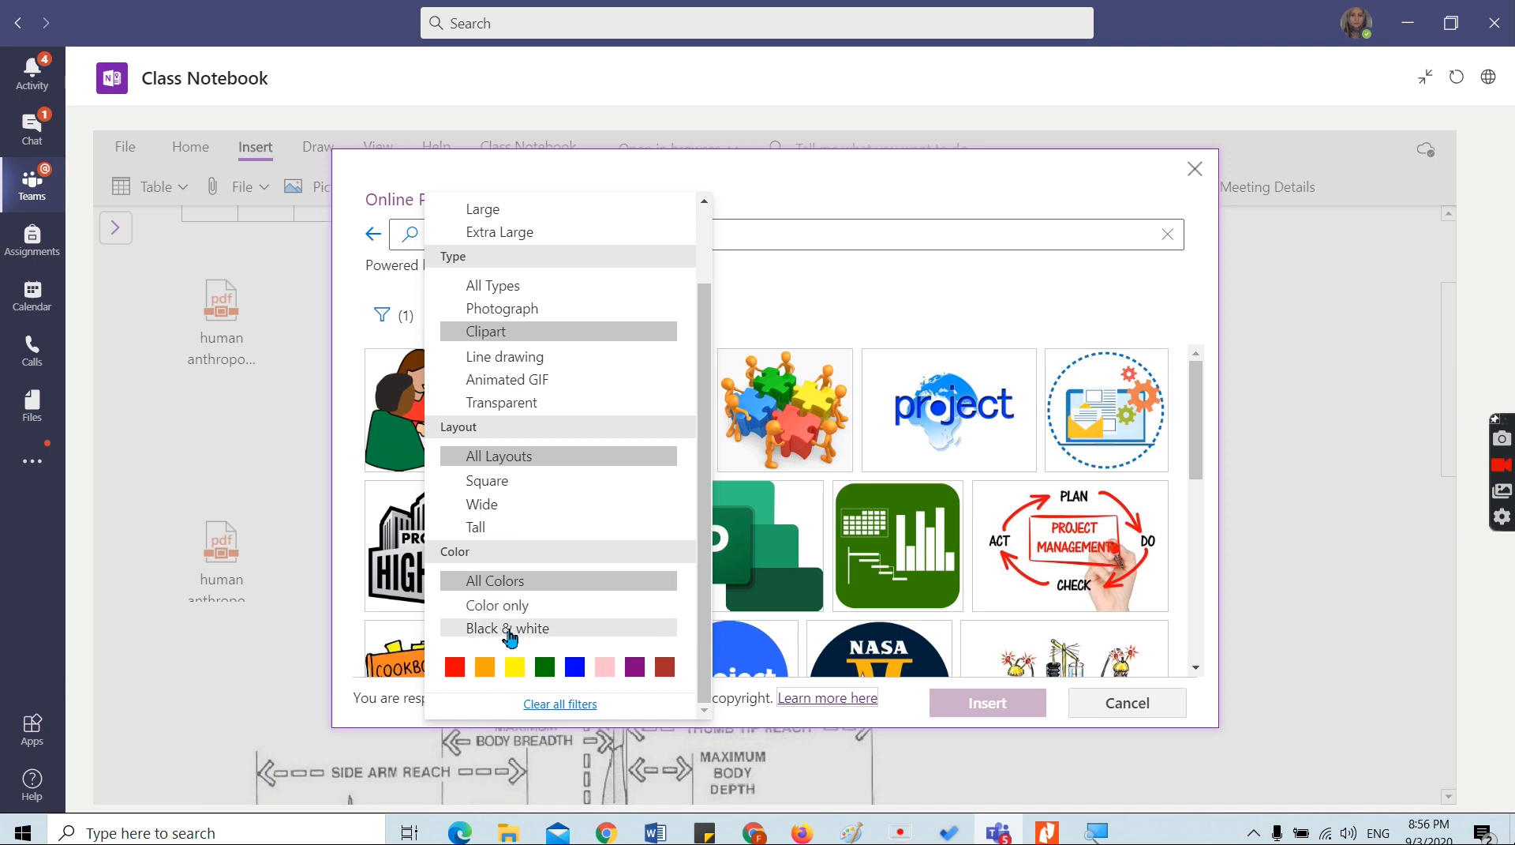
pyautogui.scroll(2, 510, 635)
pyautogui.scroll(-2, 510, 638)
pyautogui.scroll(2, 511, 641)
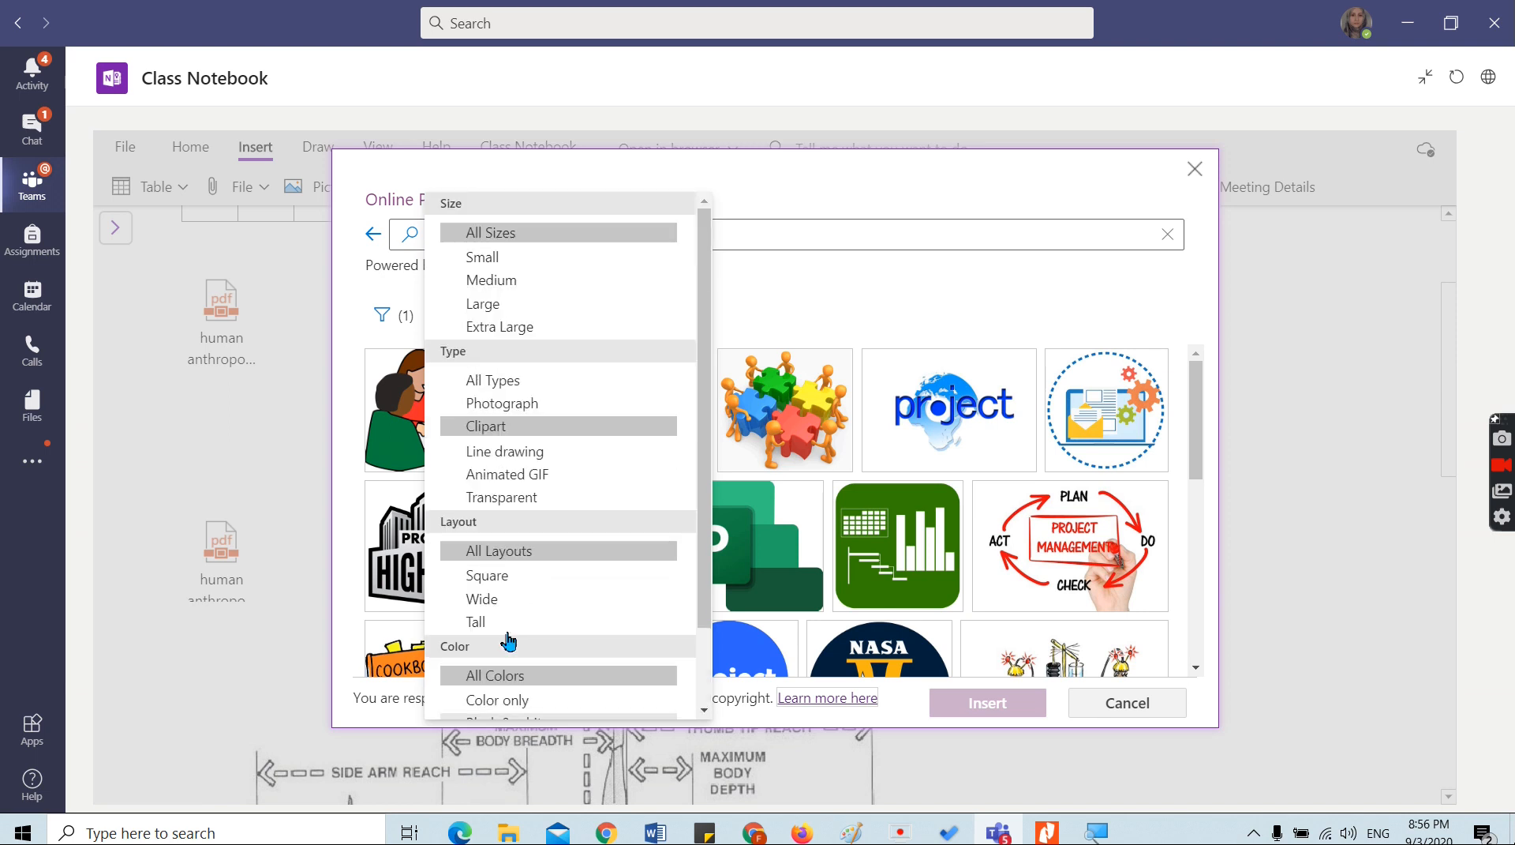
pyautogui.scroll(-2, 514, 648)
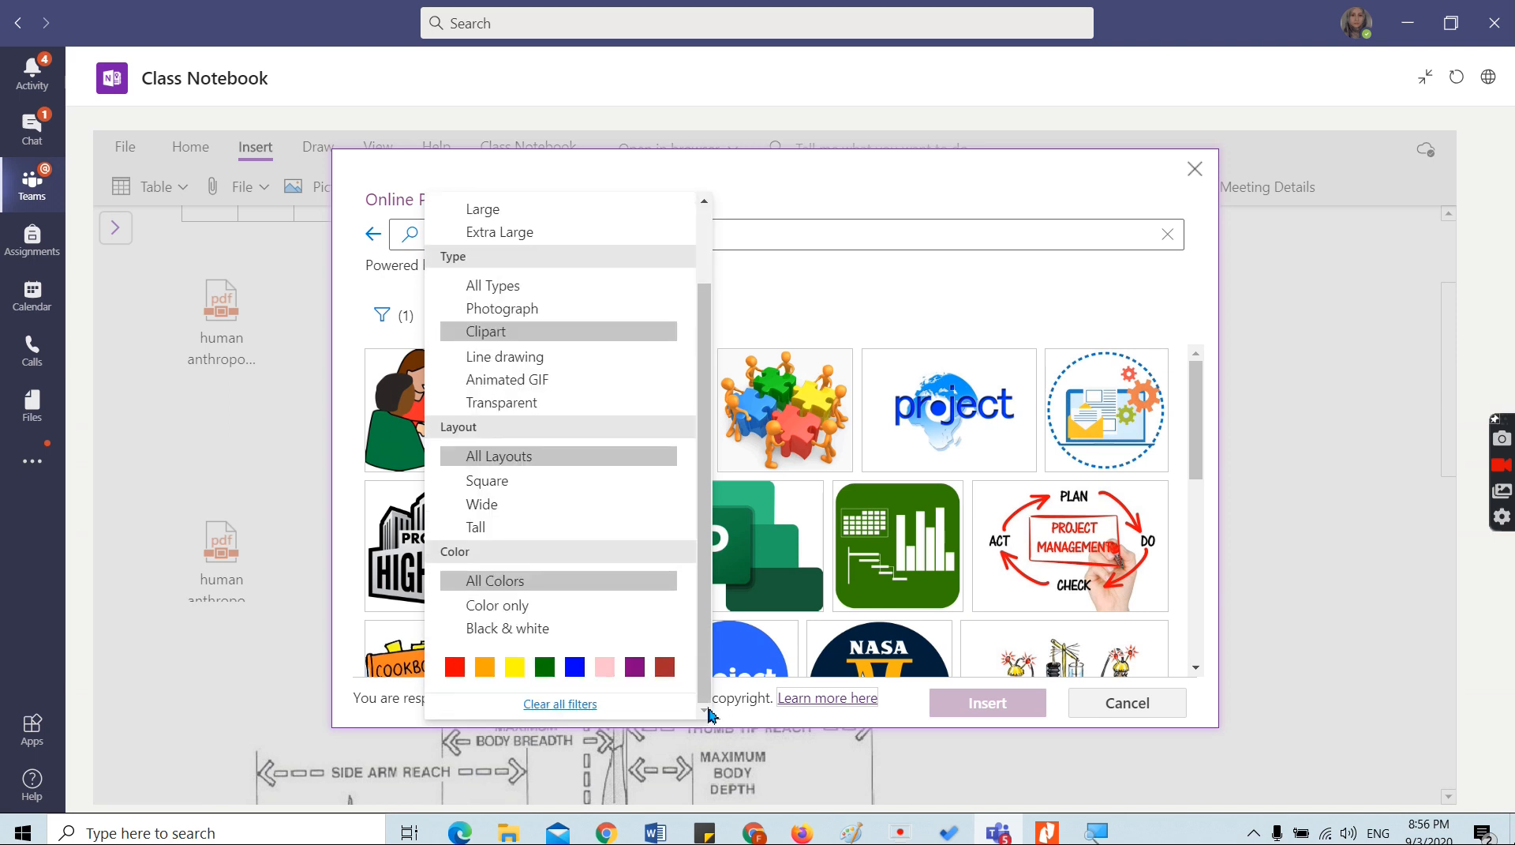
pyautogui.scroll(2, 708, 714)
pyautogui.scroll(-1, 708, 714)
pyautogui.scroll(1, 708, 714)
pyautogui.scroll(-1, 708, 714)
pyautogui.click(359, 531)
pyautogui.scroll(-6, 399, 604)
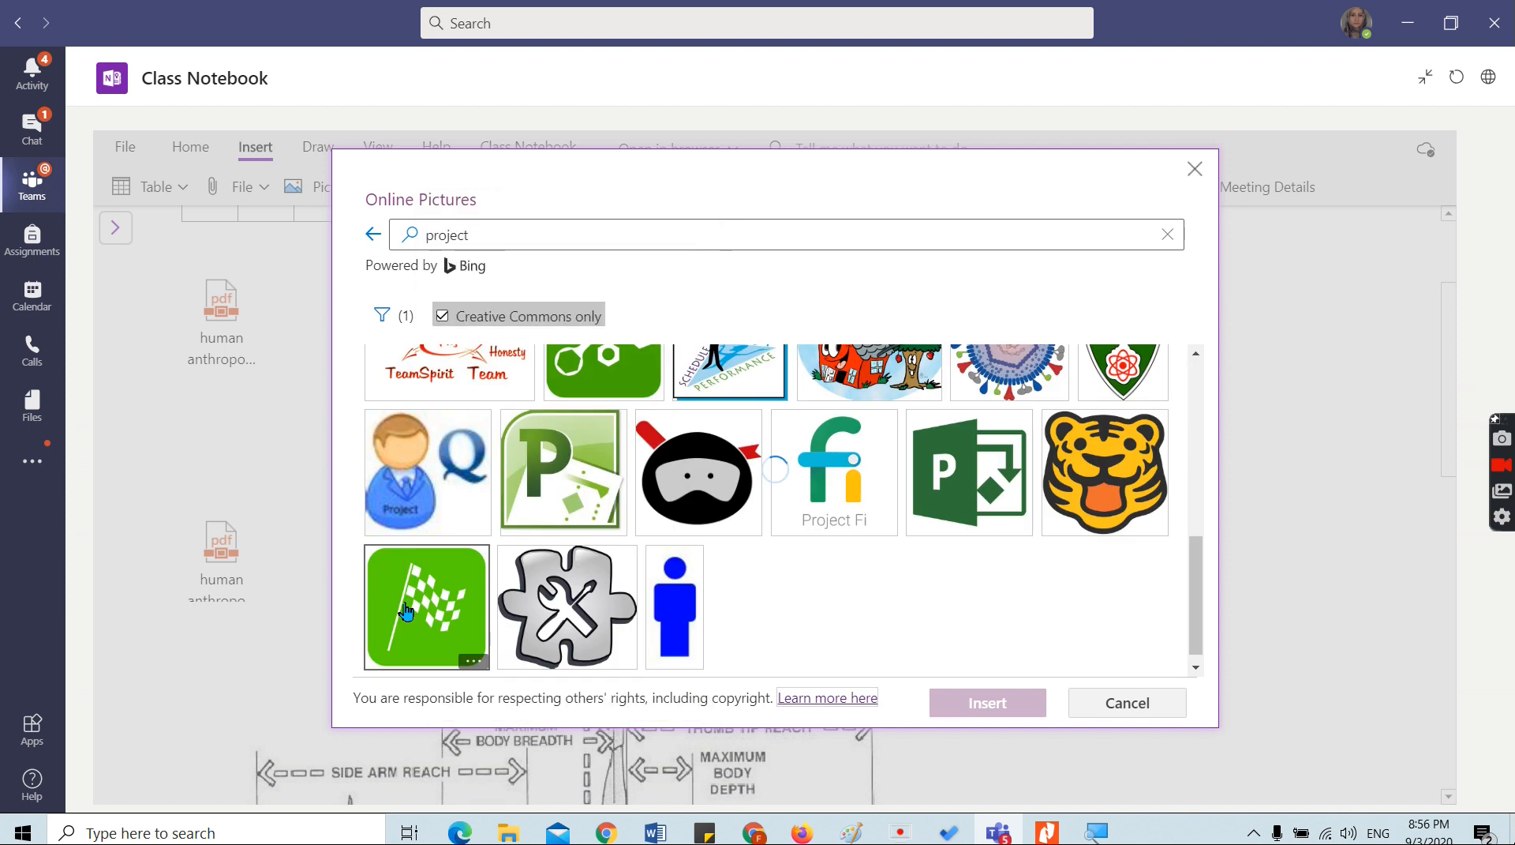
# - Narrow the clipart results to Black & white and browse the pictures
pyautogui.click(382, 315)
pyautogui.scroll(-2, 461, 538)
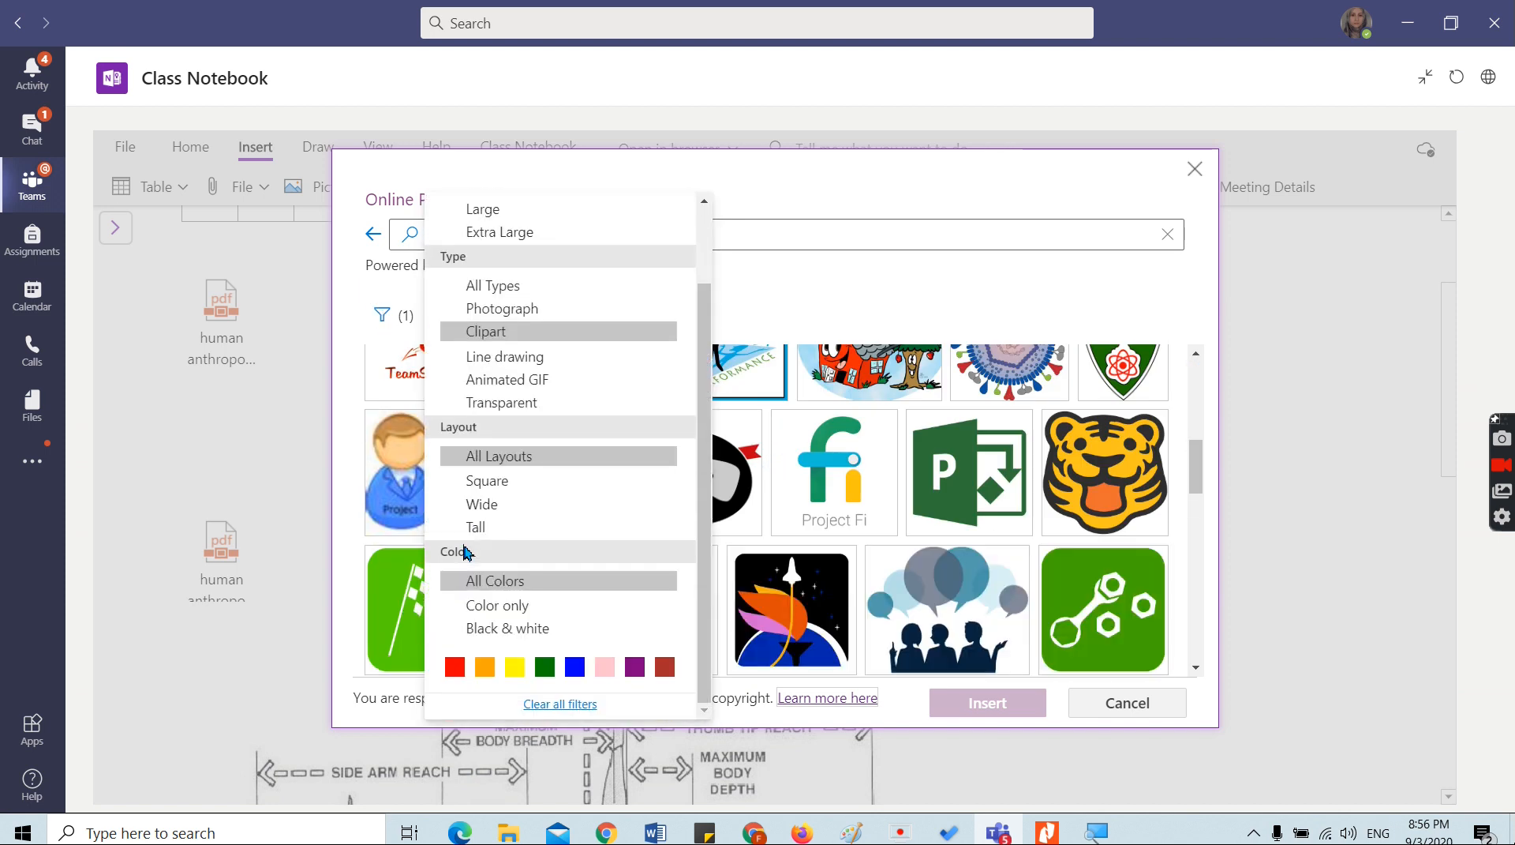
pyautogui.scroll(2, 490, 625)
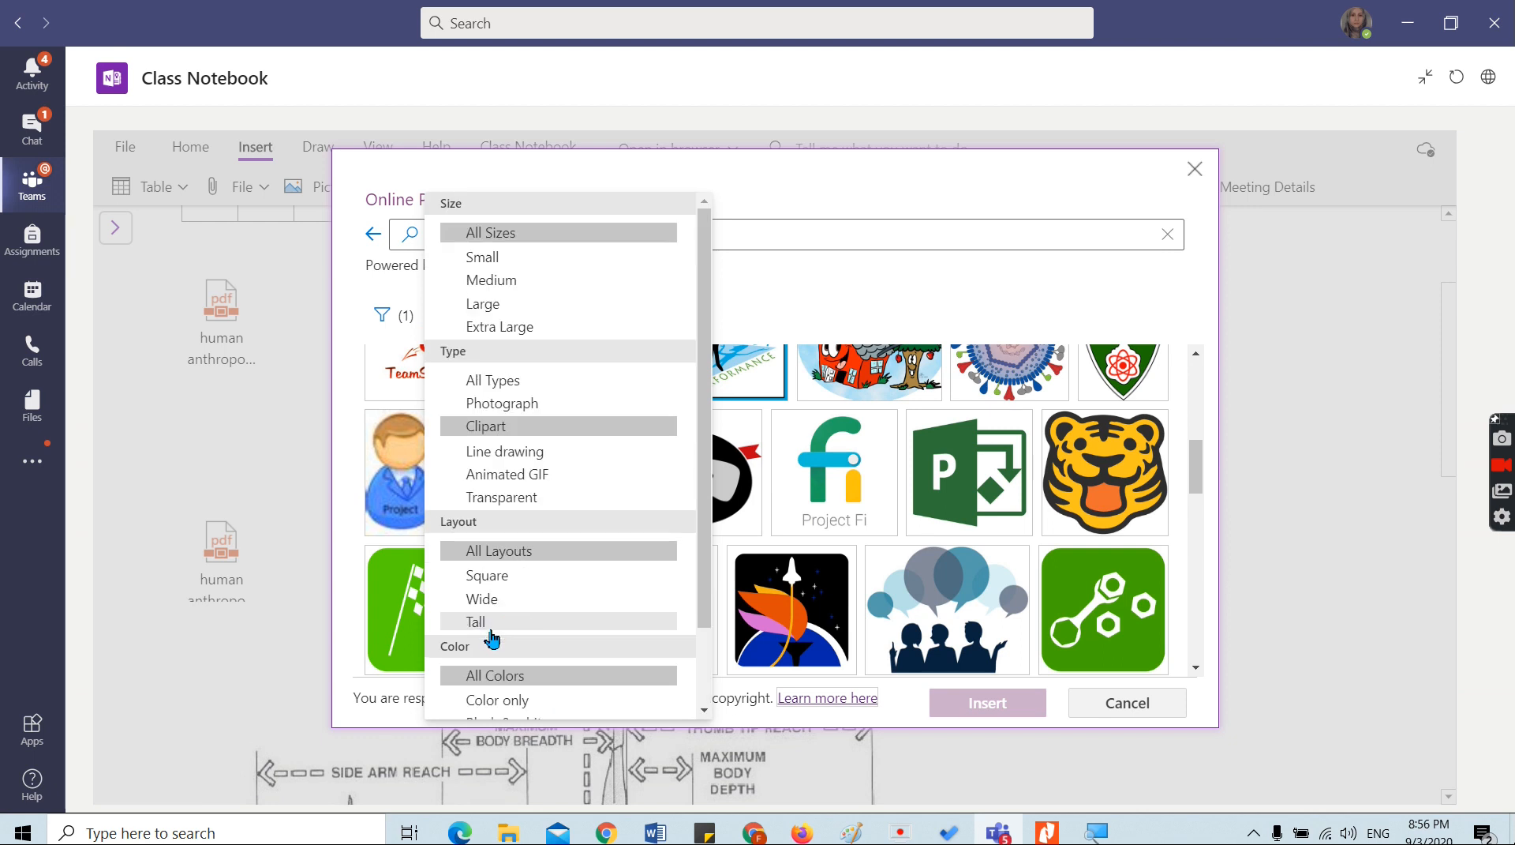
pyautogui.scroll(-2, 490, 643)
pyautogui.scroll(2, 493, 643)
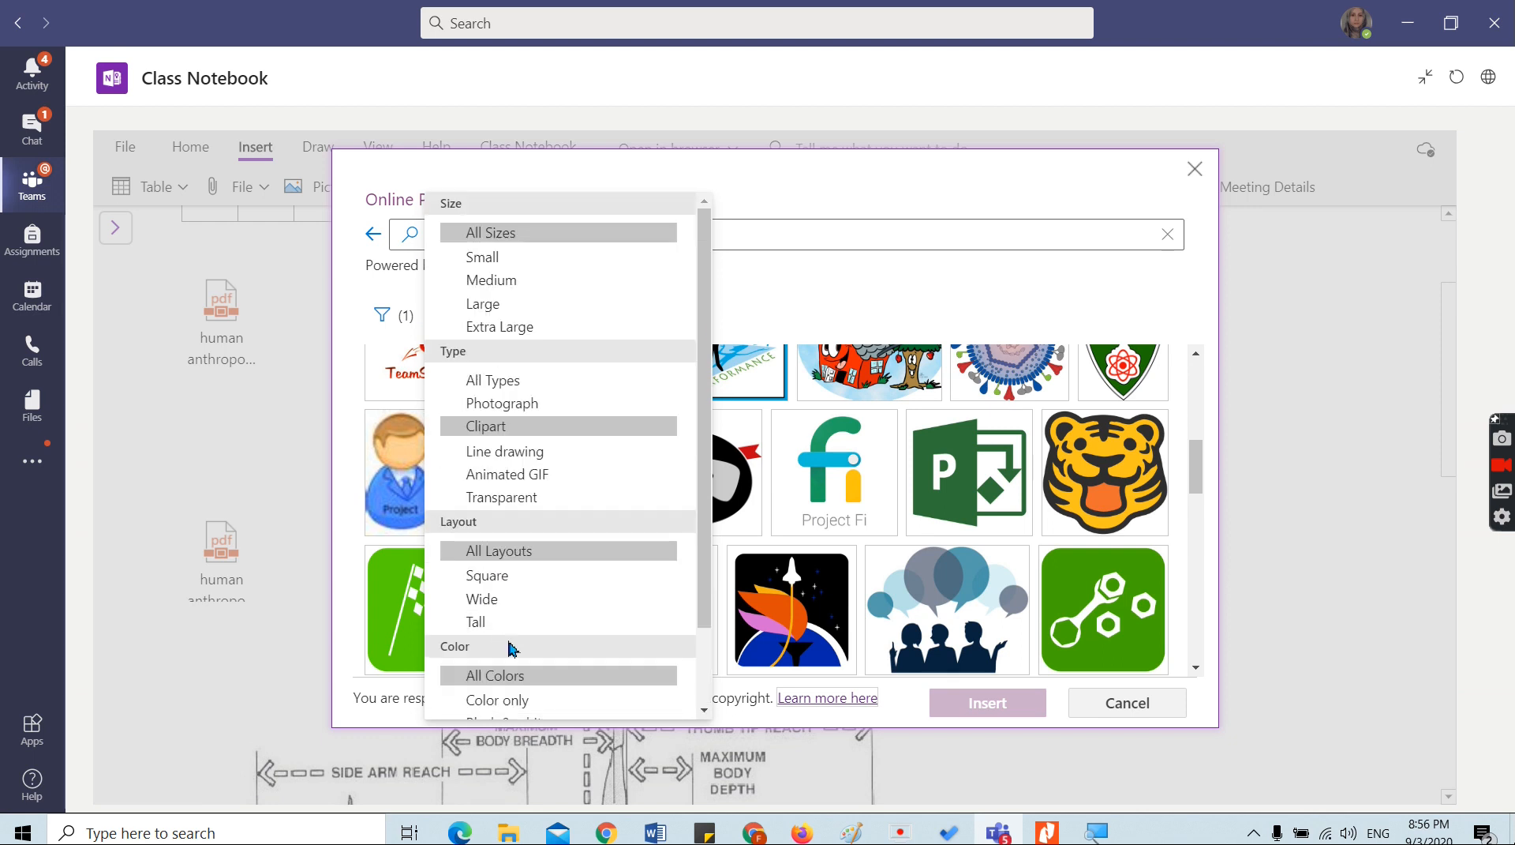
pyautogui.scroll(-2, 513, 659)
pyautogui.scroll(2, 505, 631)
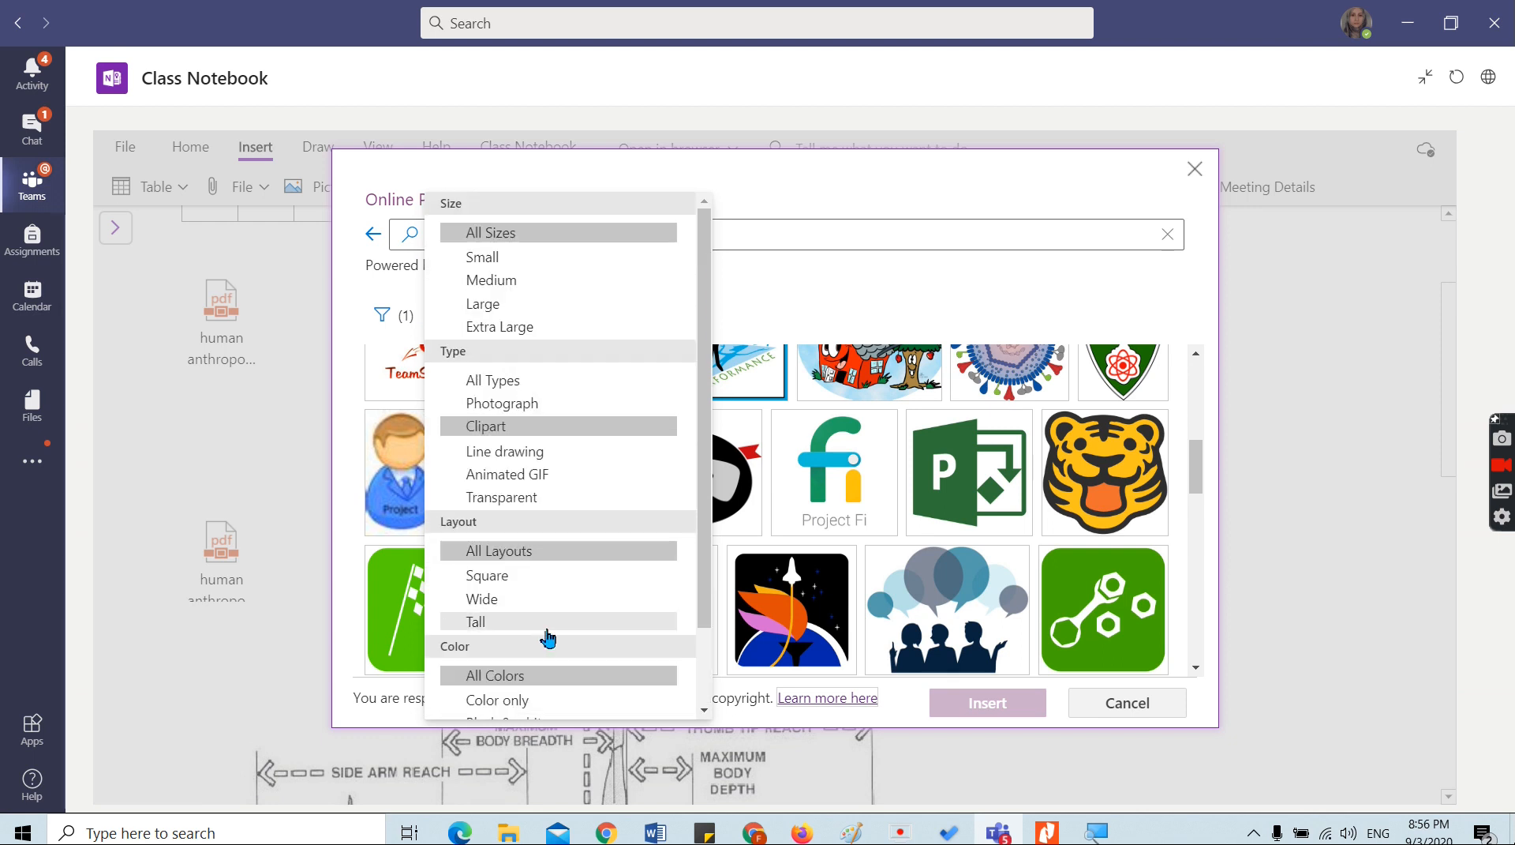
pyautogui.scroll(-2, 548, 644)
pyautogui.scroll(-1, 554, 651)
pyautogui.scroll(2, 513, 631)
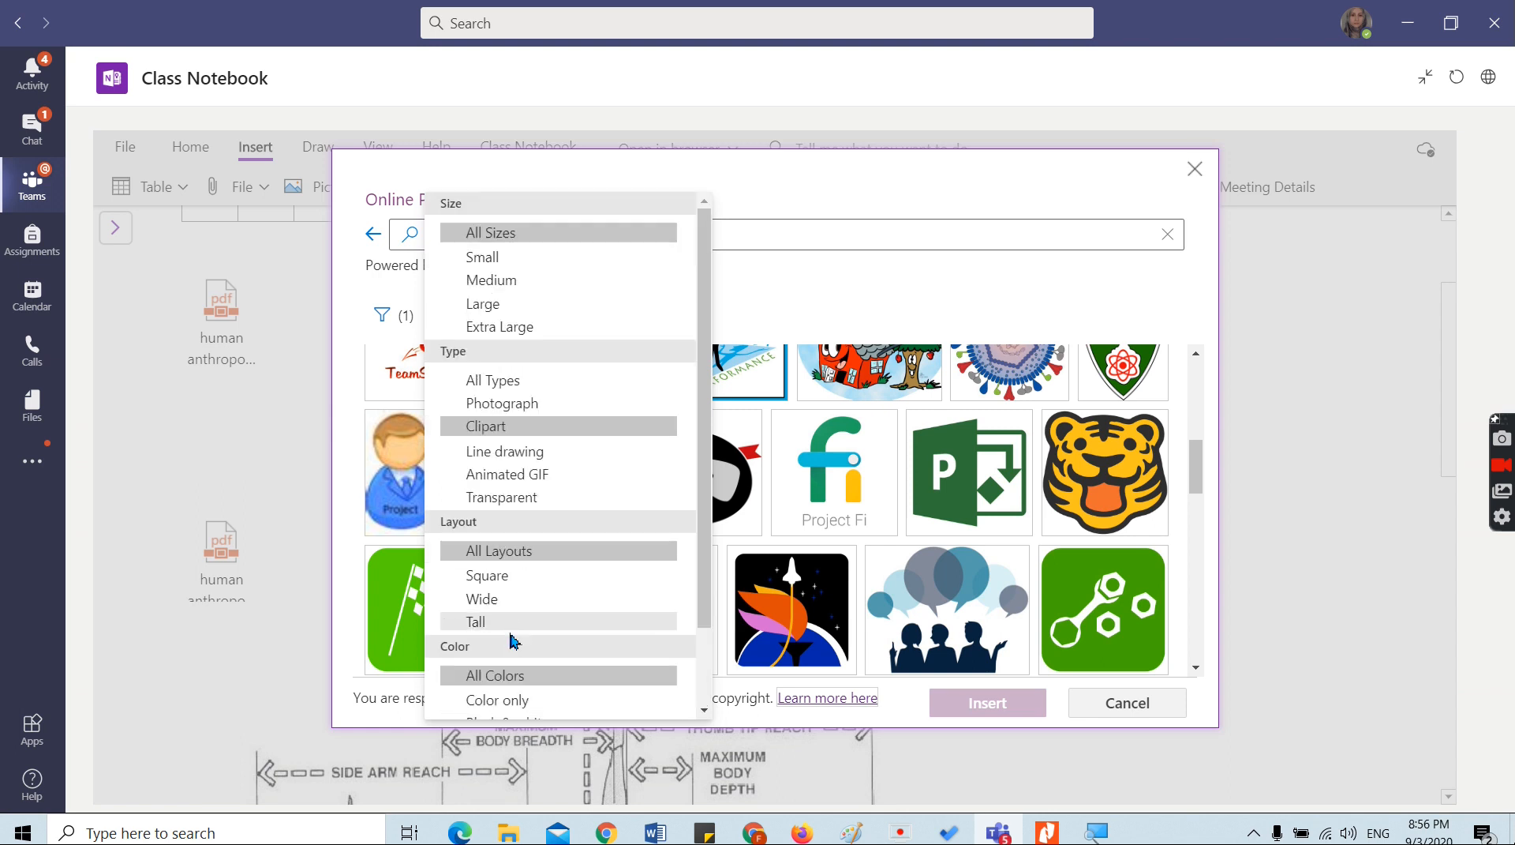
pyautogui.scroll(-2, 515, 631)
pyautogui.scroll(2, 707, 707)
pyautogui.scroll(-1, 707, 714)
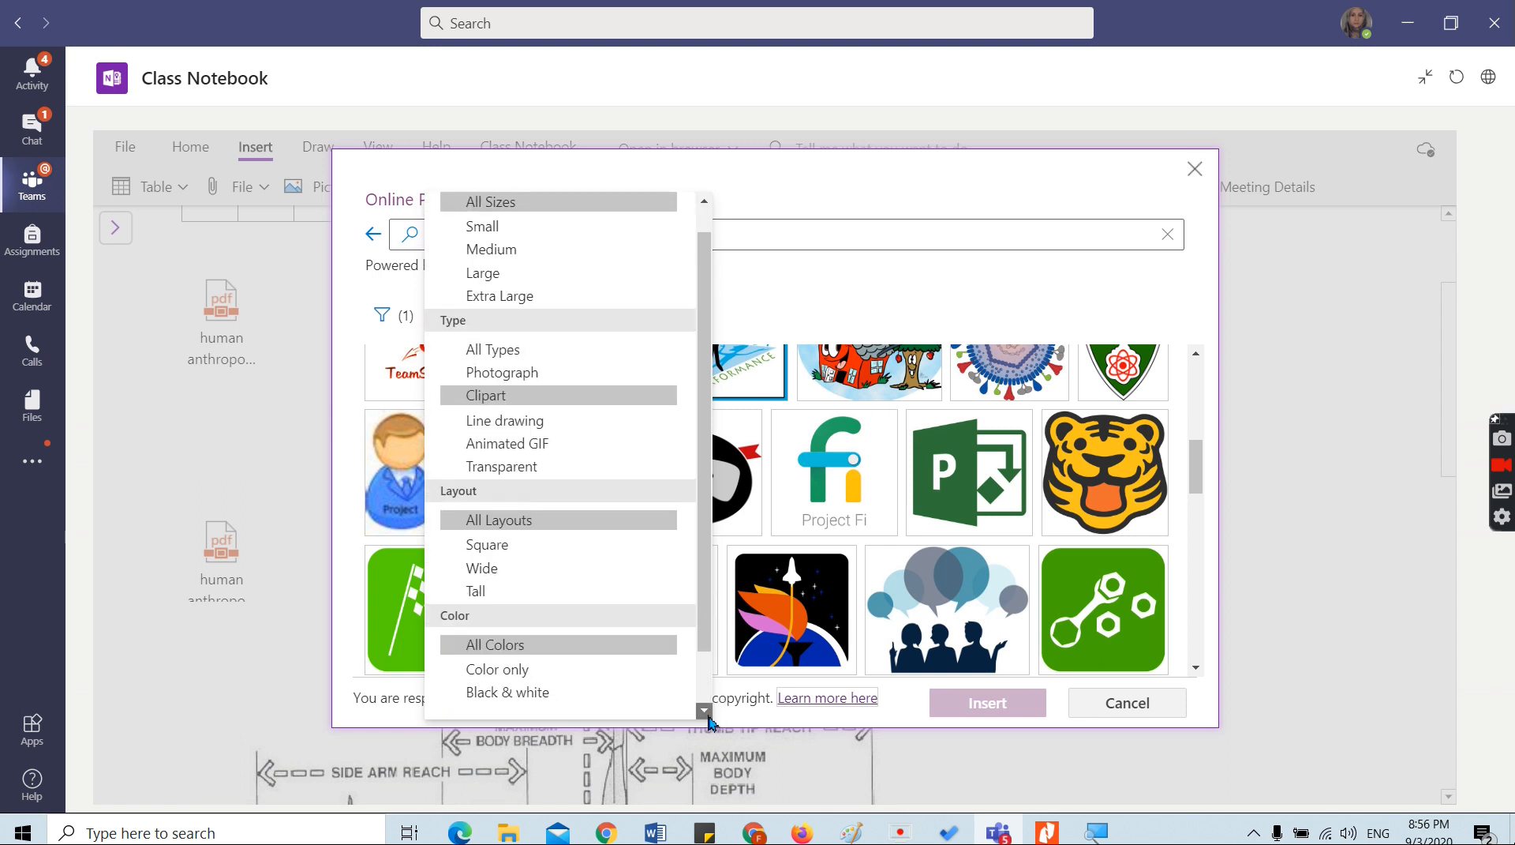
pyautogui.click(540, 698)
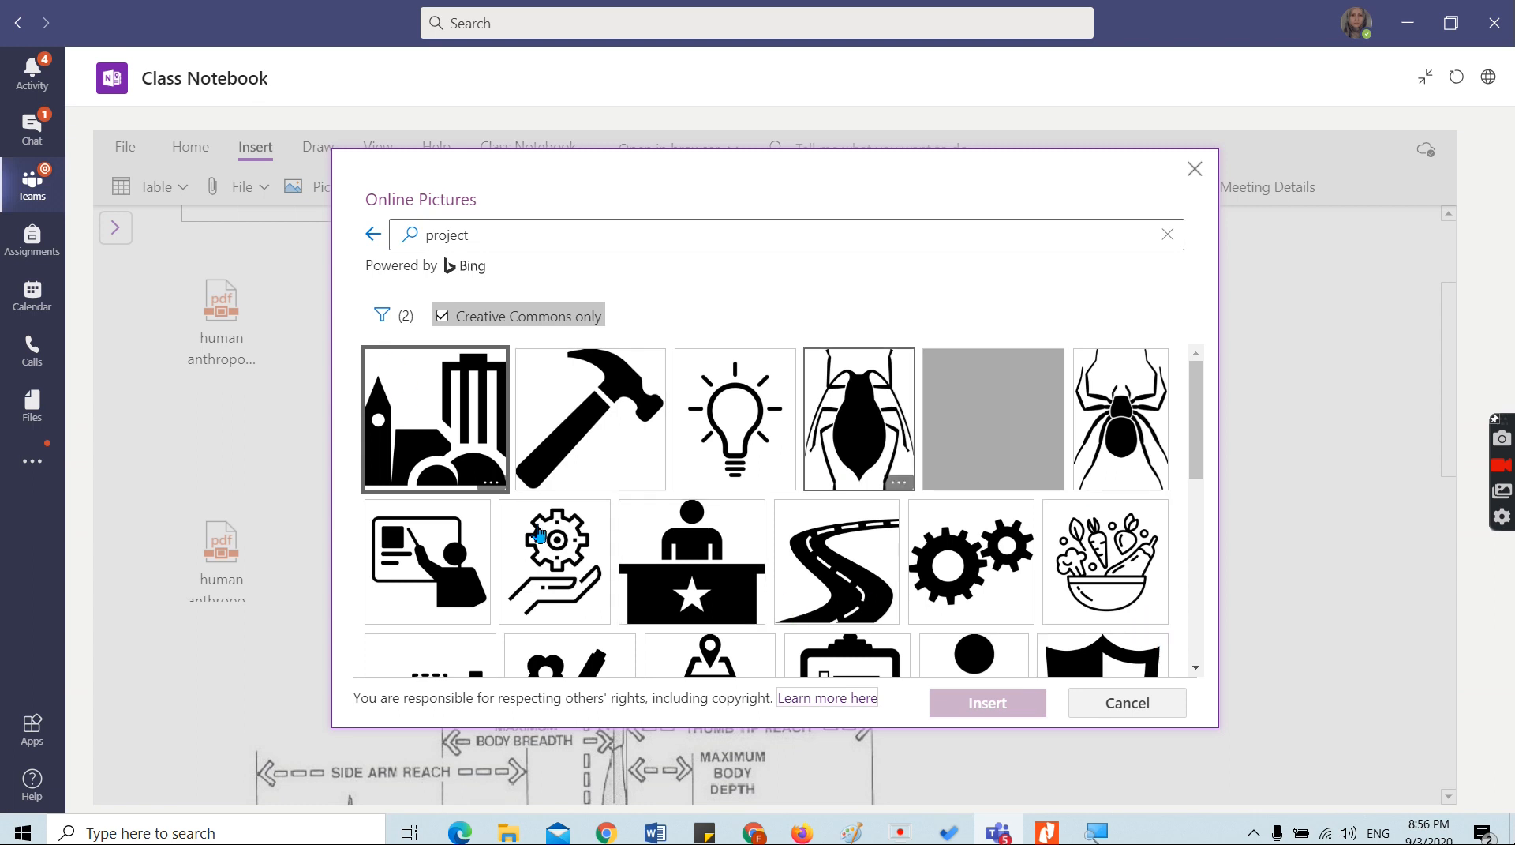
pyautogui.scroll(-5, 645, 564)
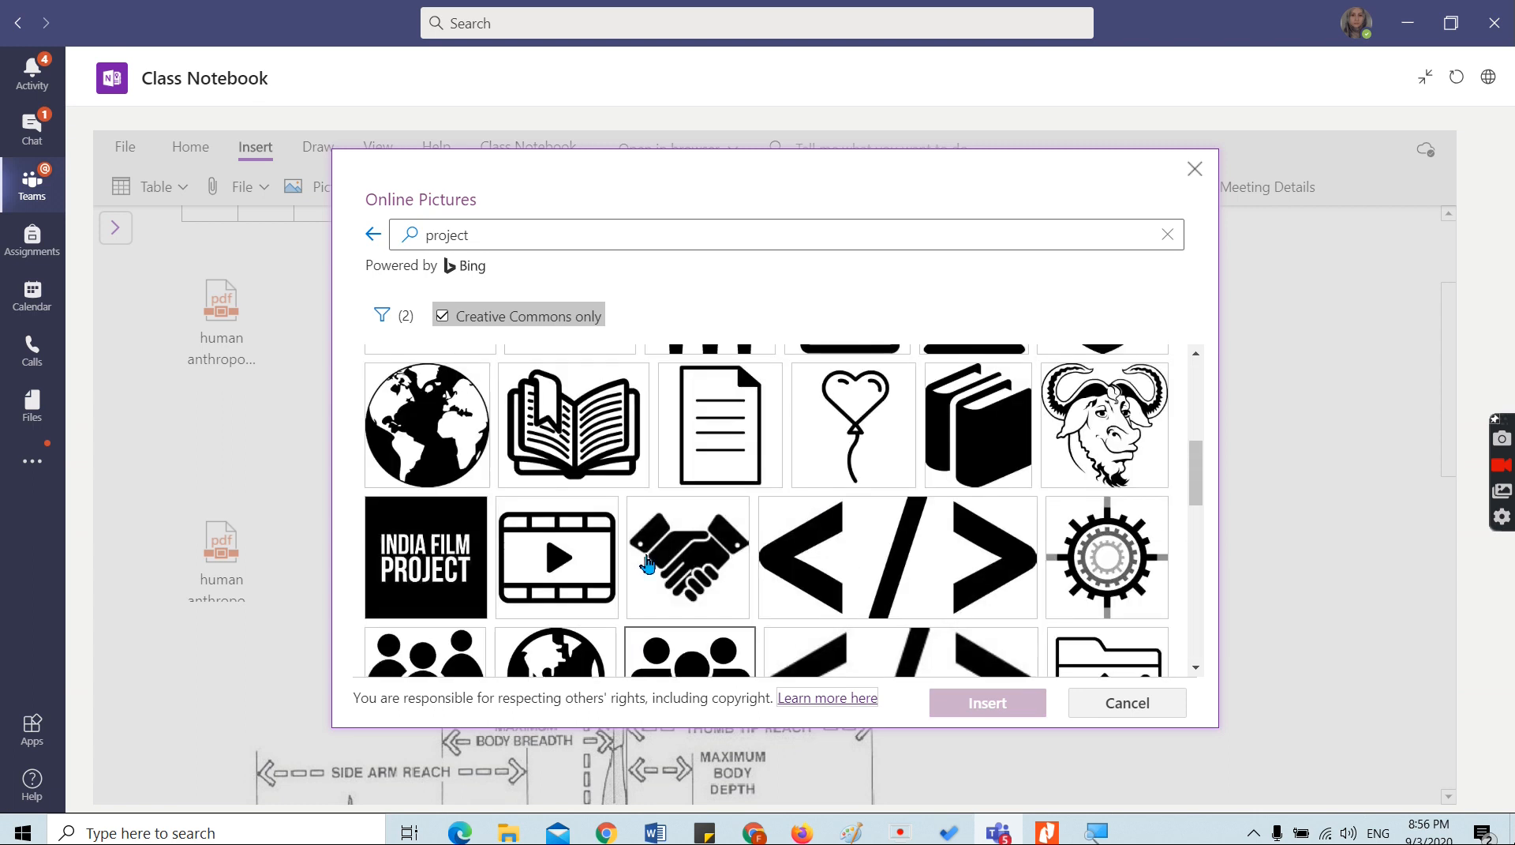
pyautogui.scroll(1, 645, 563)
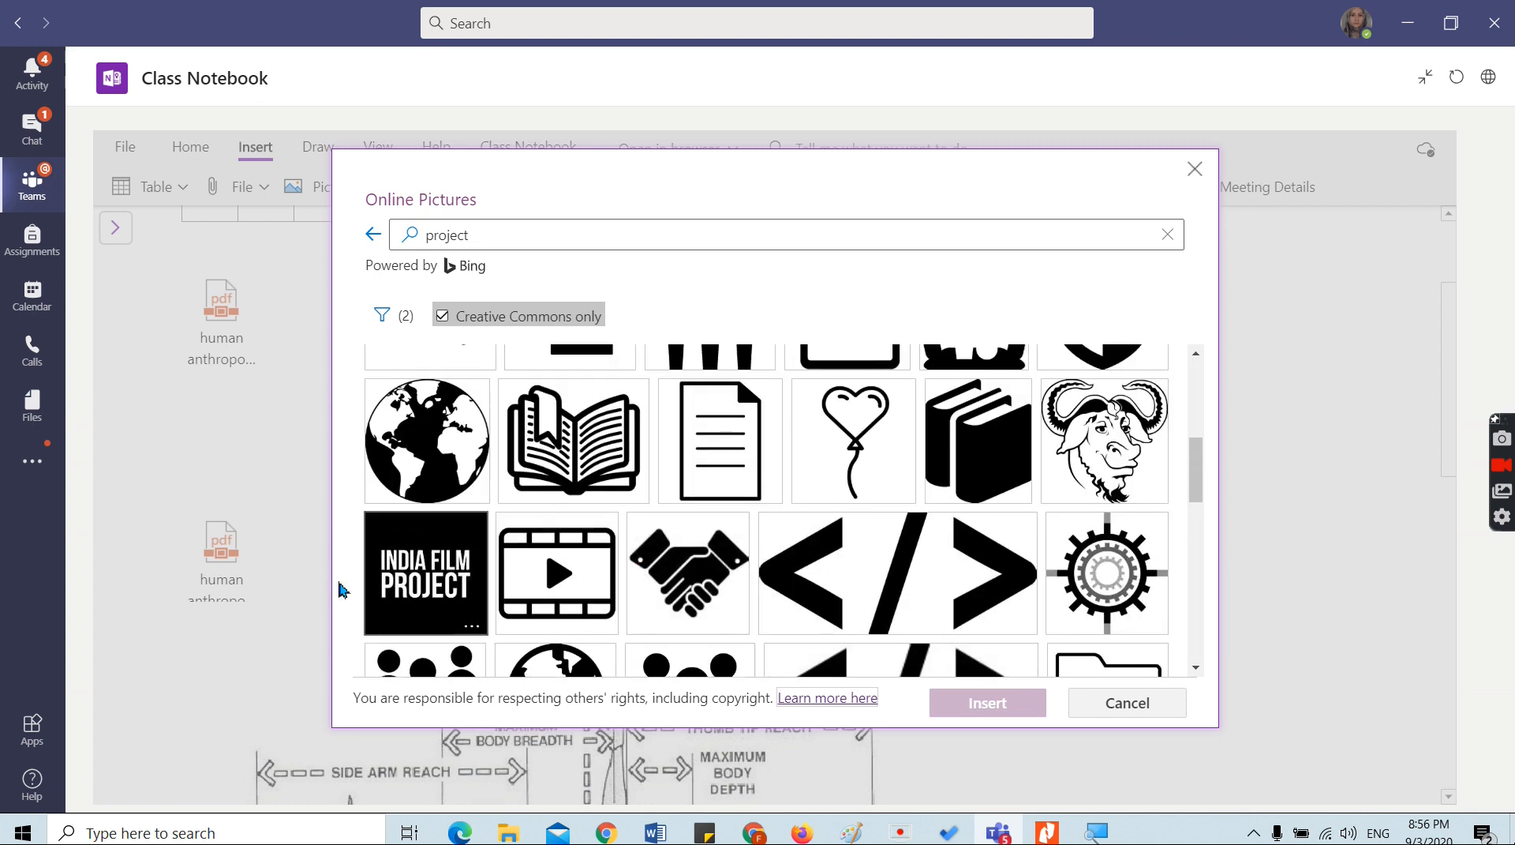
# - Clear all filters from the online picture search
pyautogui.click(386, 319)
pyautogui.scroll(-2, 592, 588)
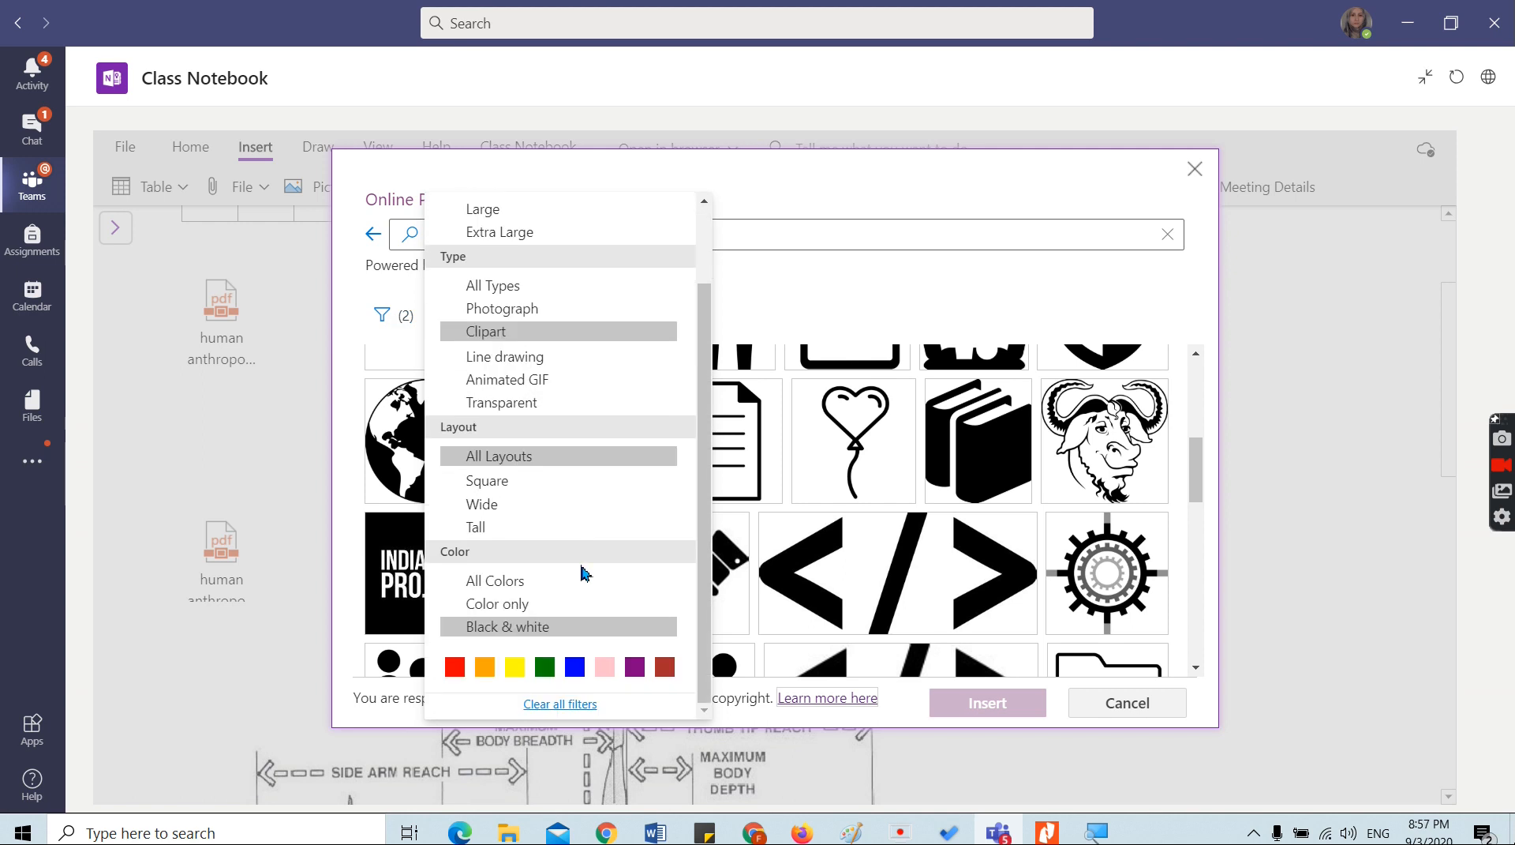
pyautogui.click(582, 705)
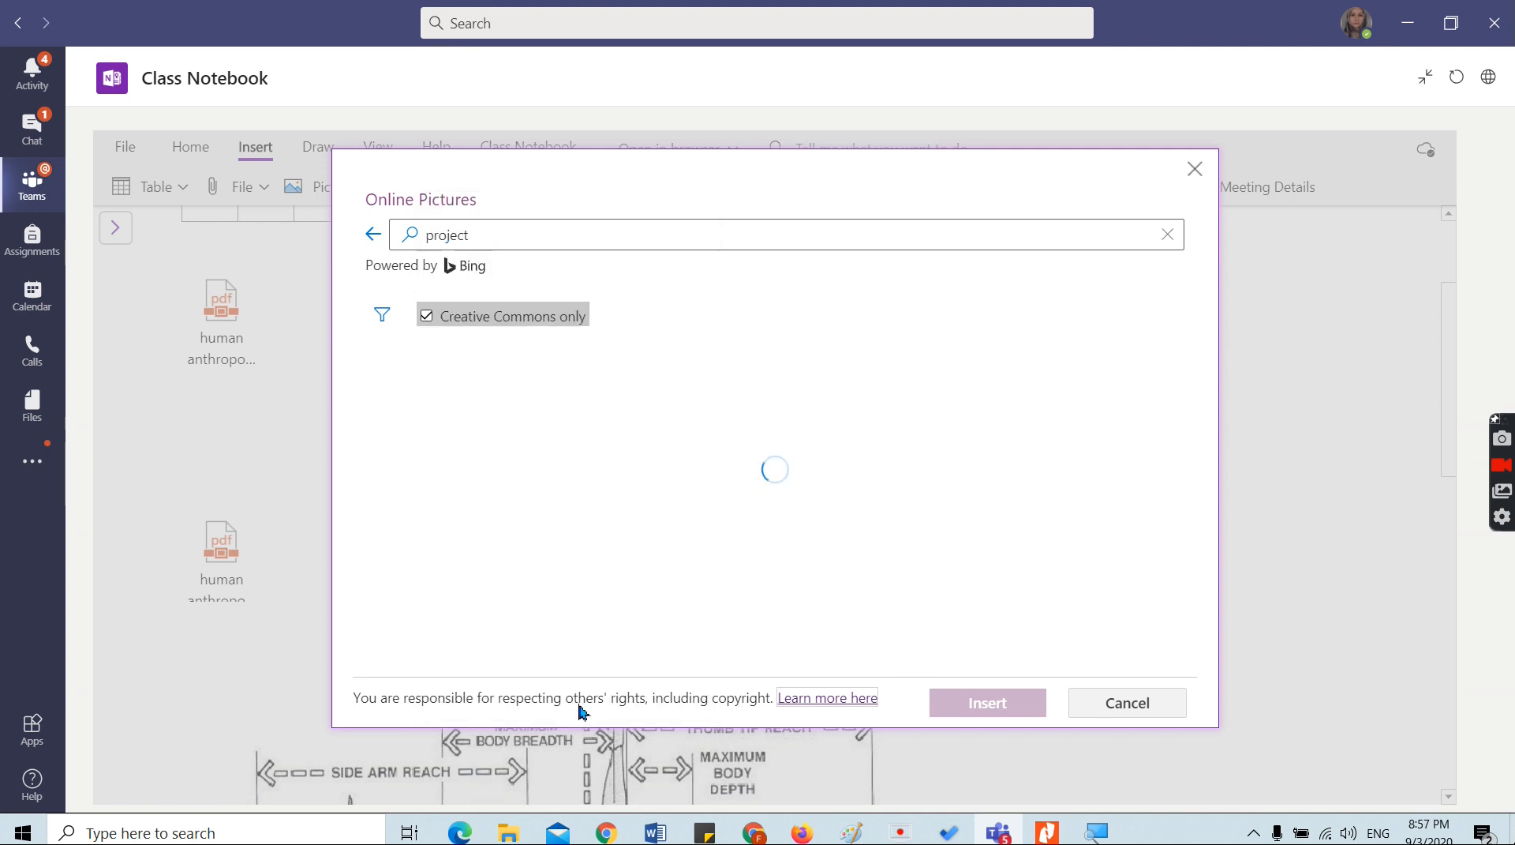
# - Filter the results to Small size and insert the STOP AIDS Project logo below the first PDF attachment
pyautogui.click(382, 316)
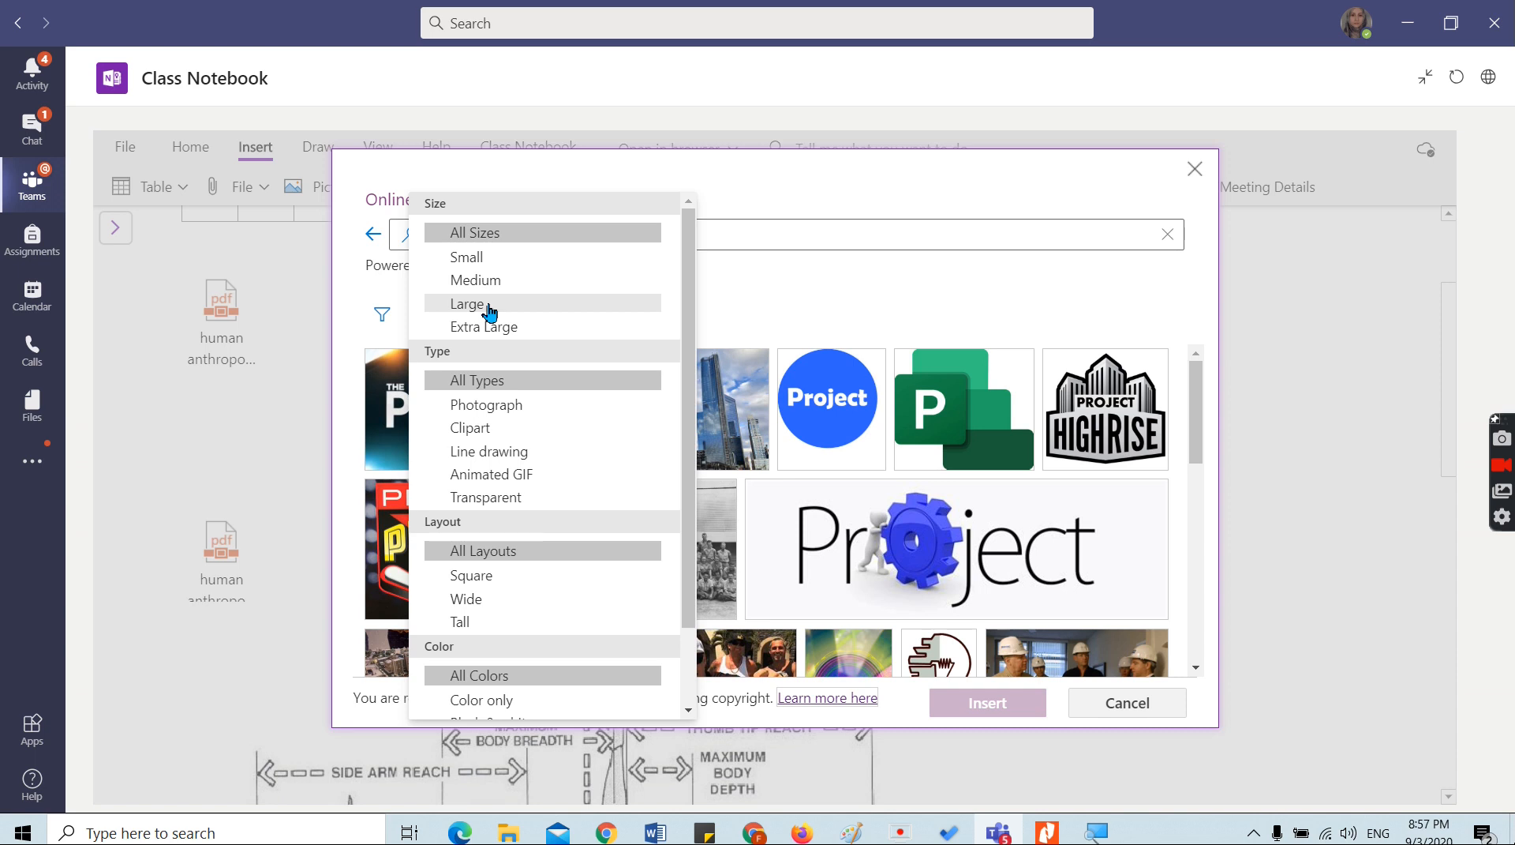
pyautogui.click(503, 258)
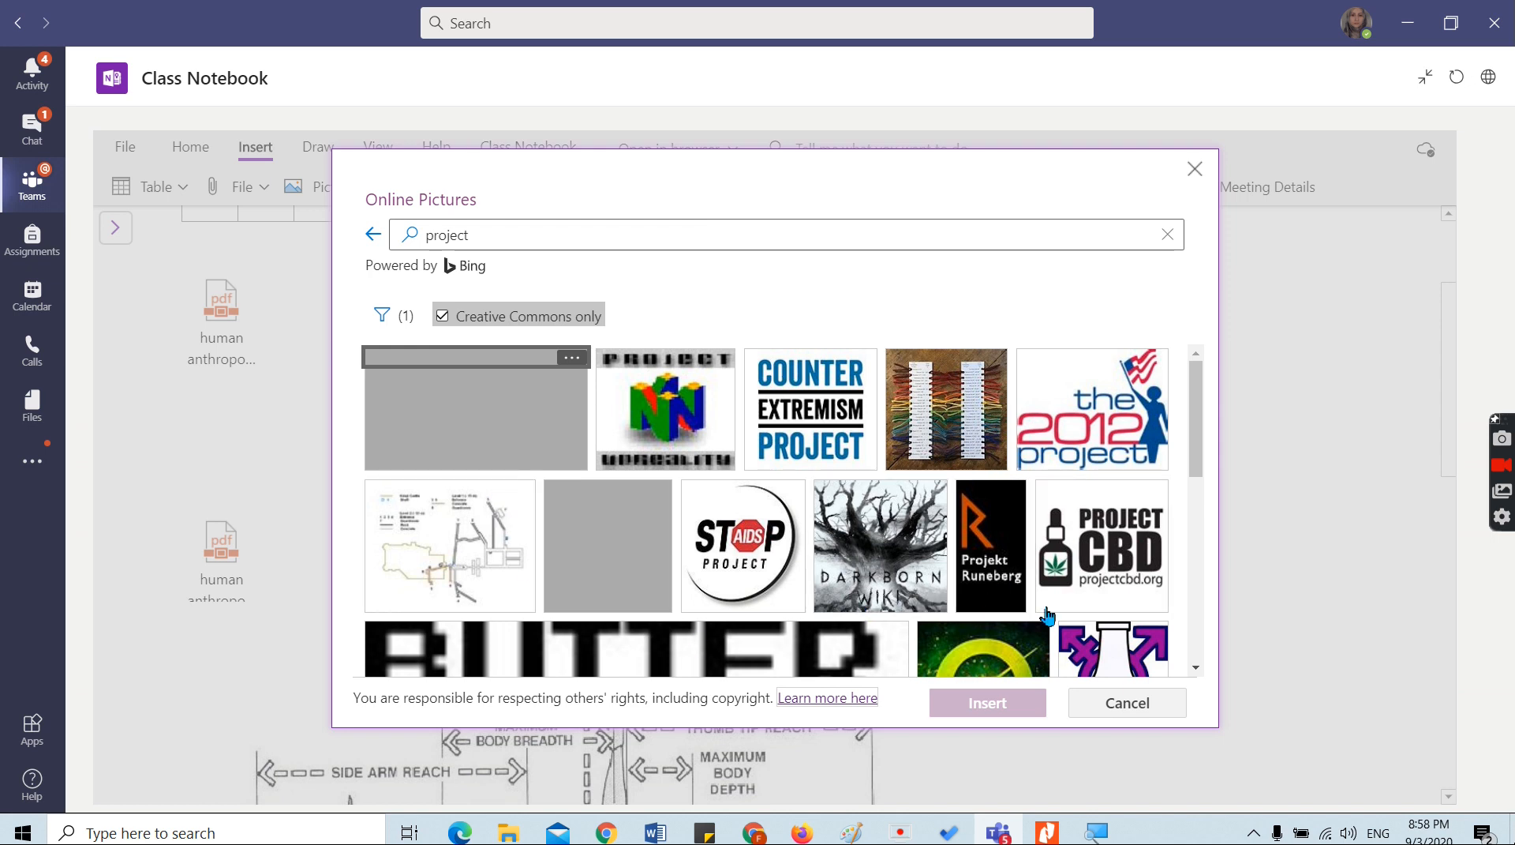
pyautogui.click(732, 584)
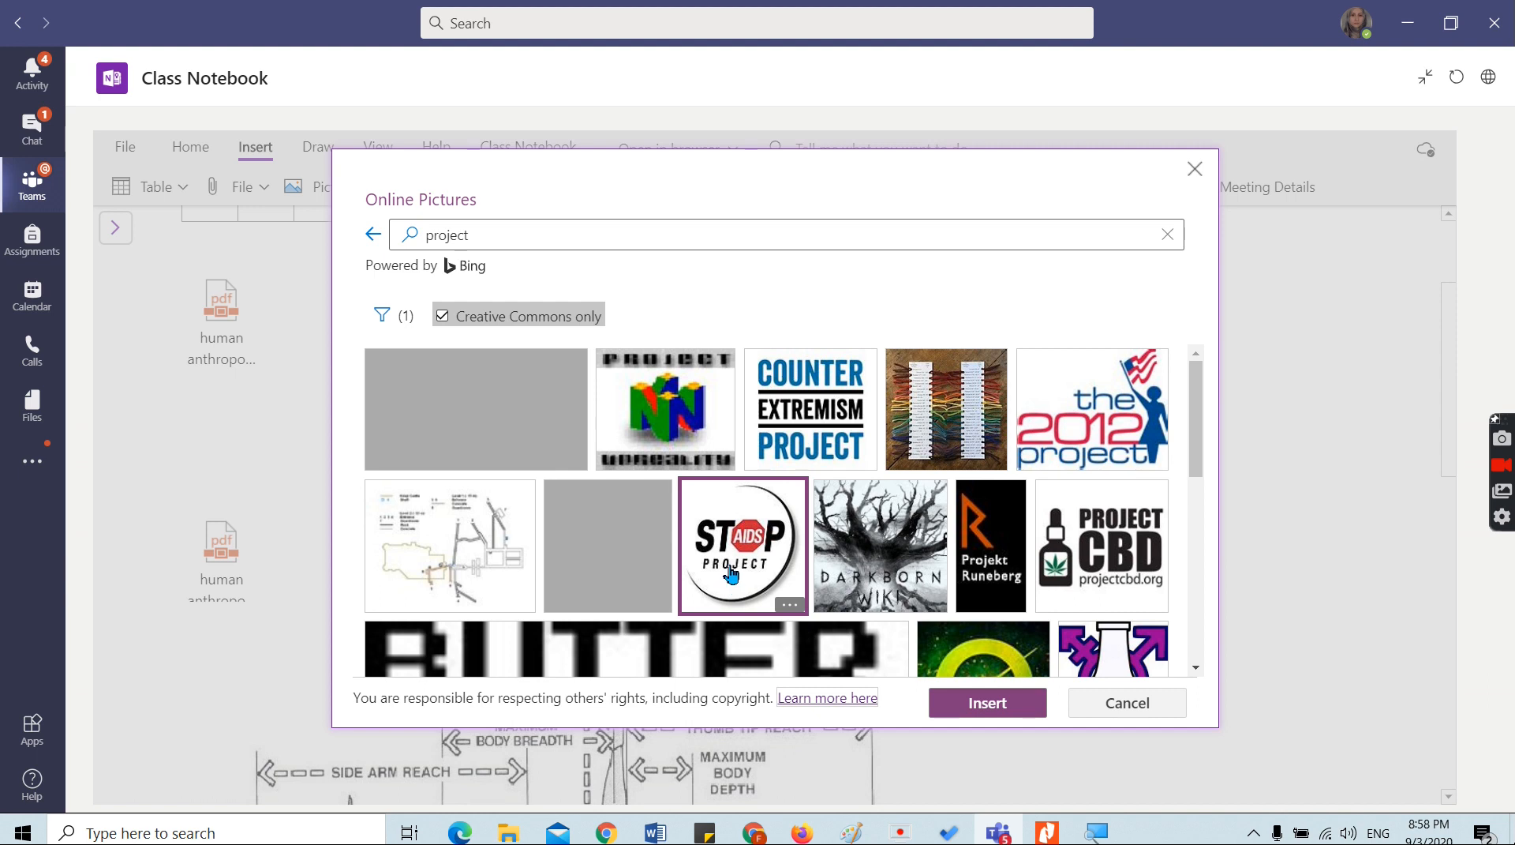
pyautogui.click(986, 702)
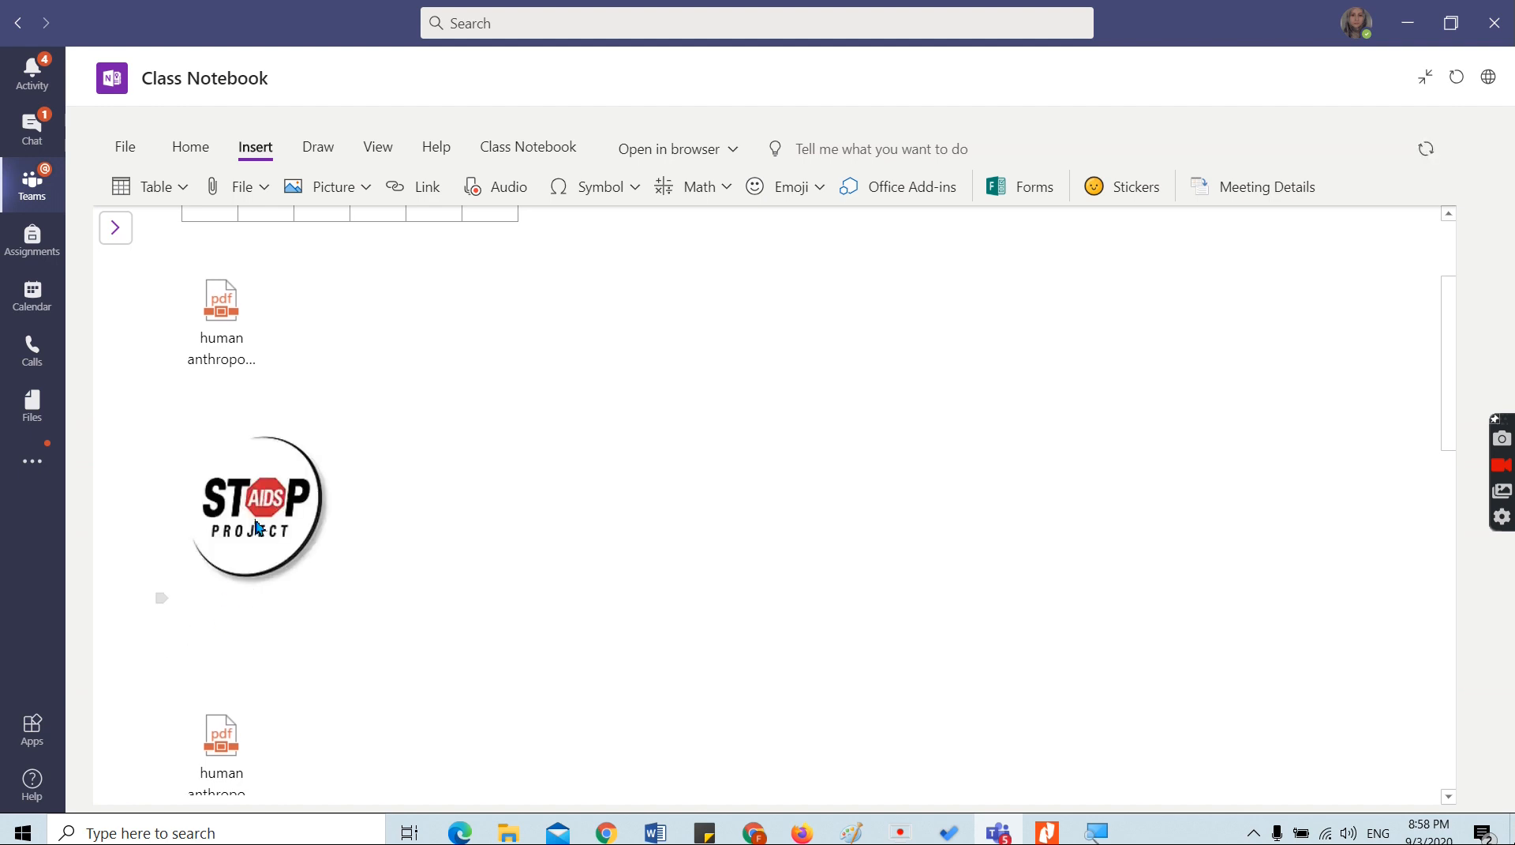
# - Shrink the STOP AIDS Project logo to about 2.14" high by 1.99" wide and show its picture size options
pyautogui.click(269, 504)
pyautogui.scroll(-2, 266, 496)
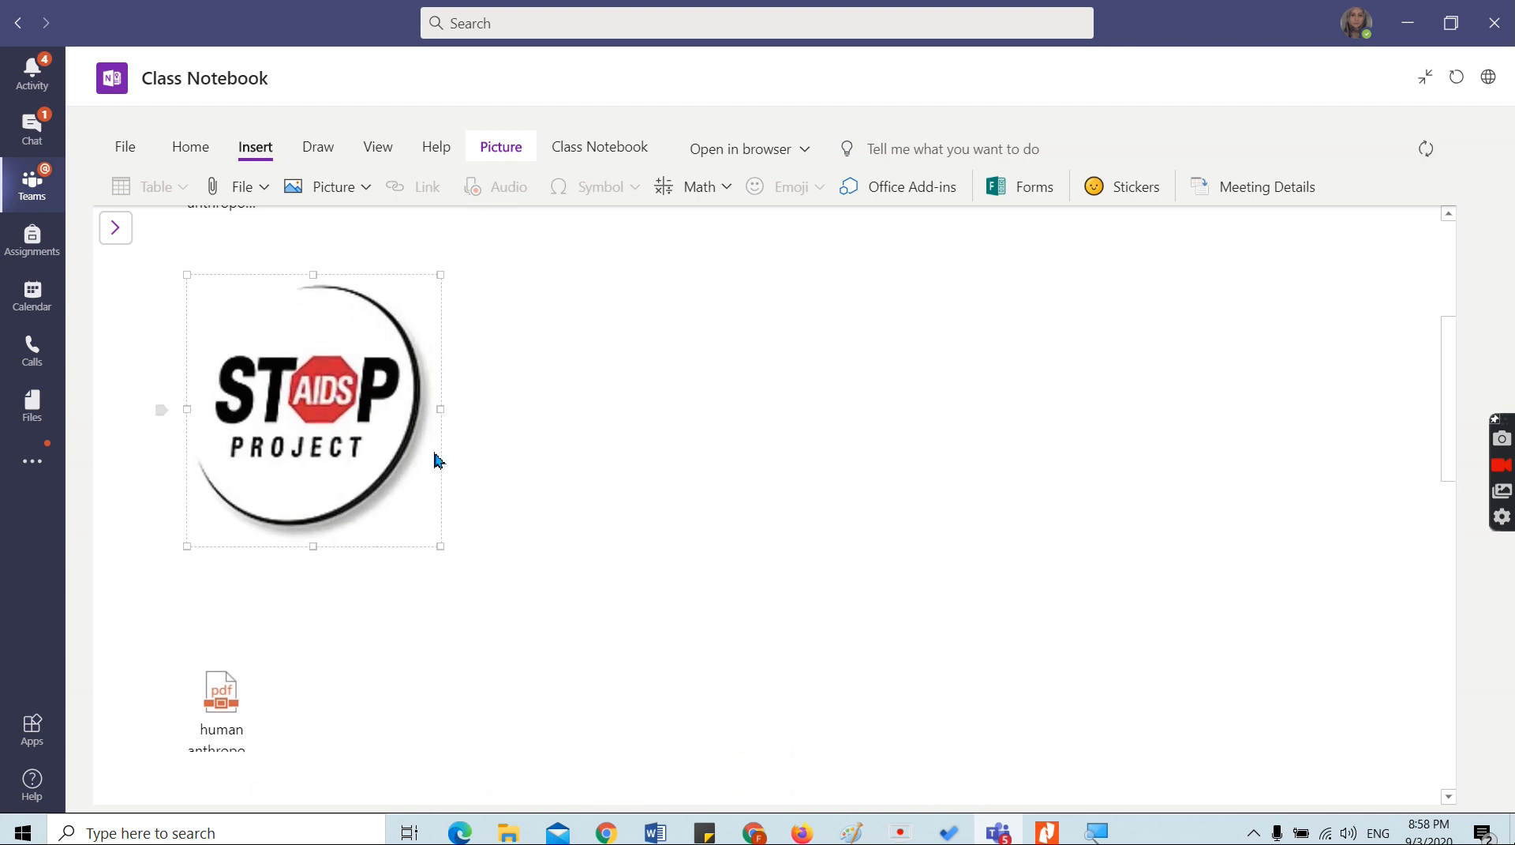
pyautogui.moveTo(438, 543); pyautogui.dragTo(374, 479)
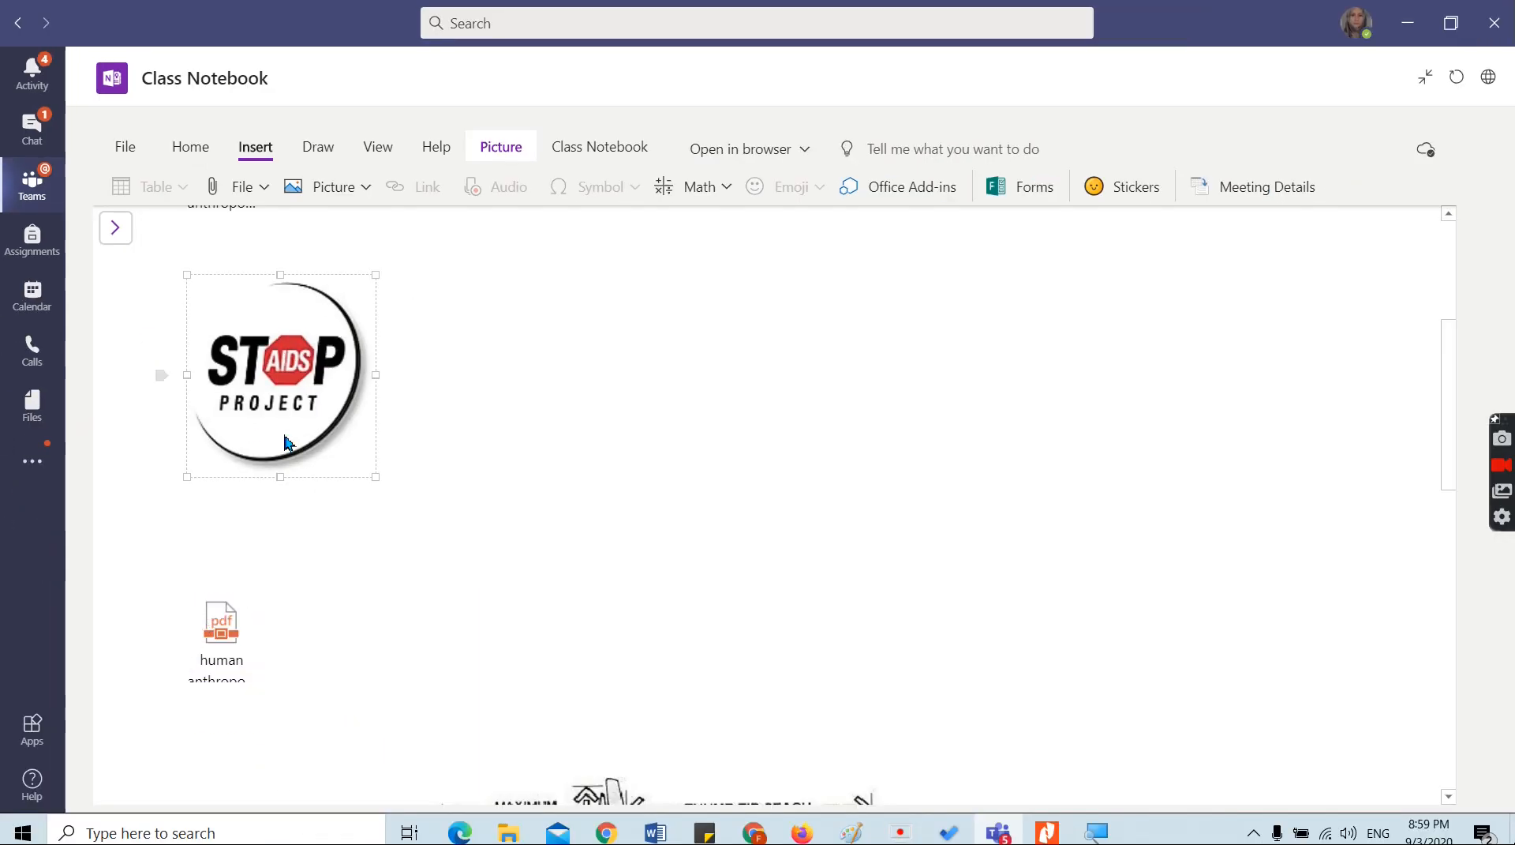
pyautogui.scroll(3, 298, 433)
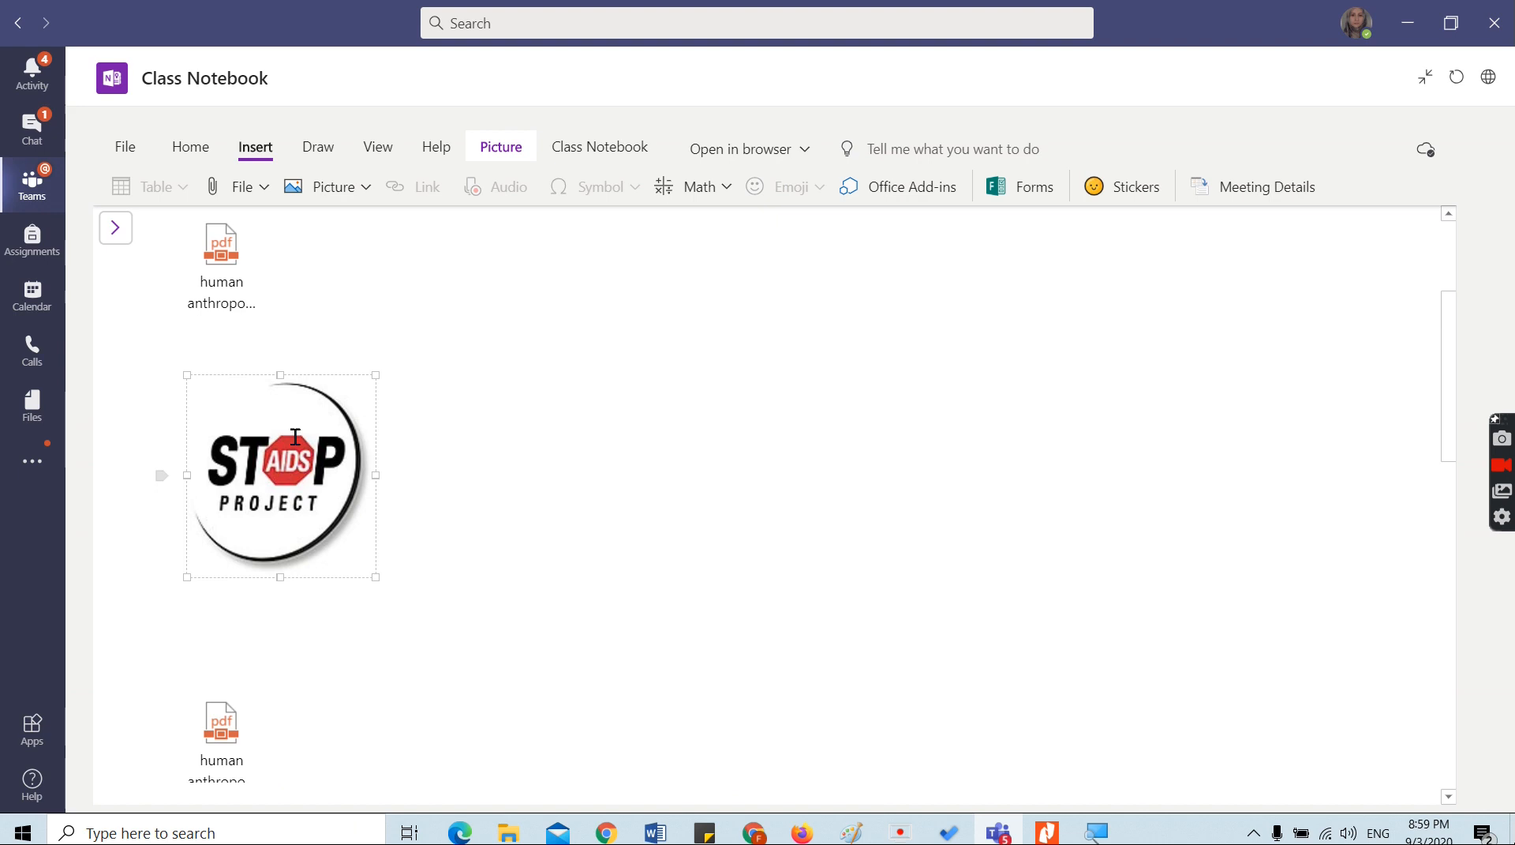
pyautogui.click(507, 150)
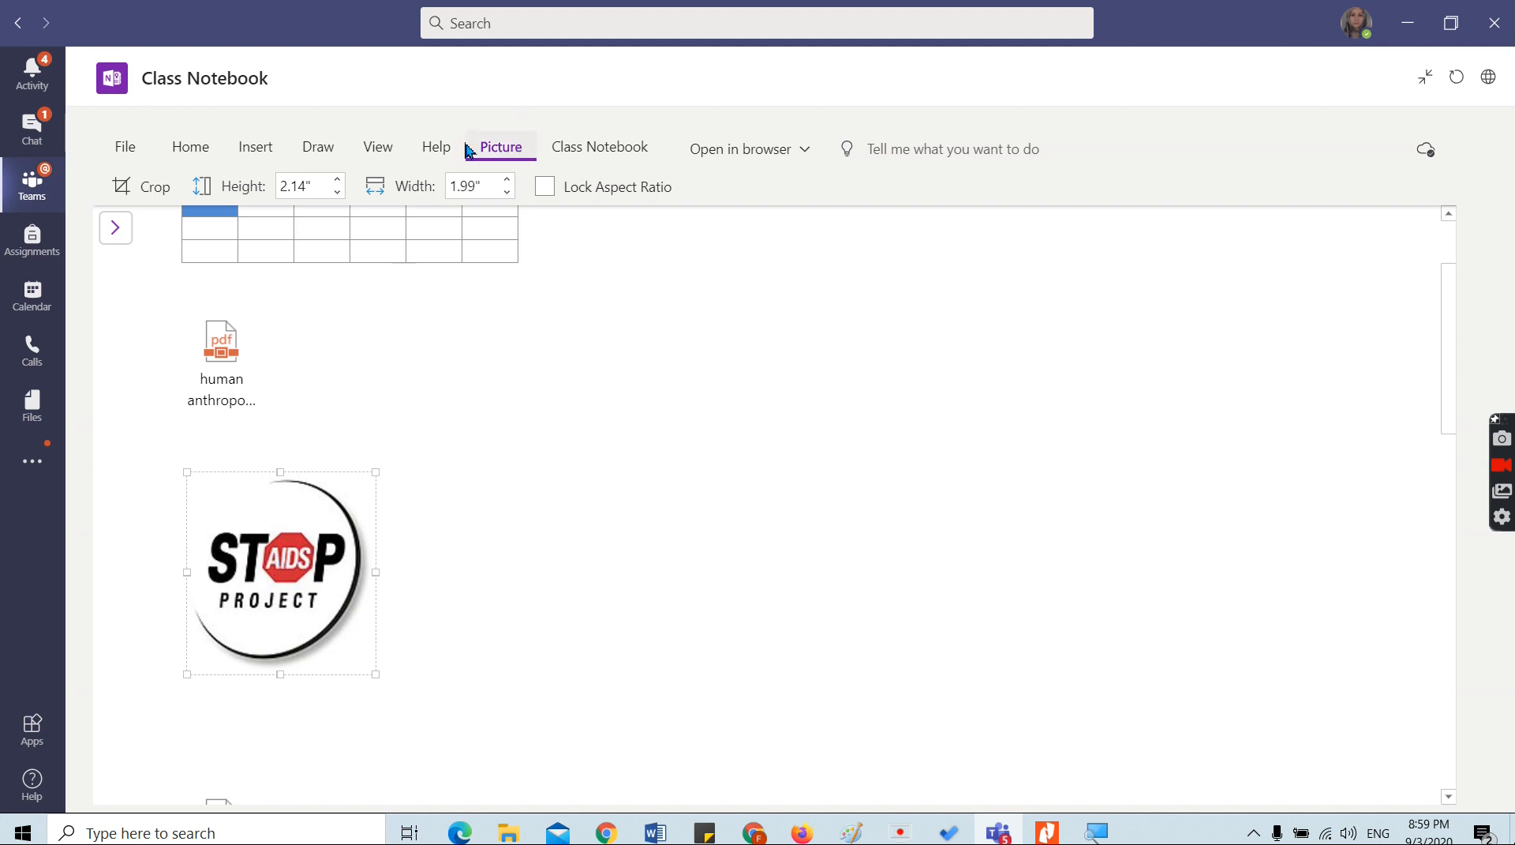
pyautogui.click(574, 195)
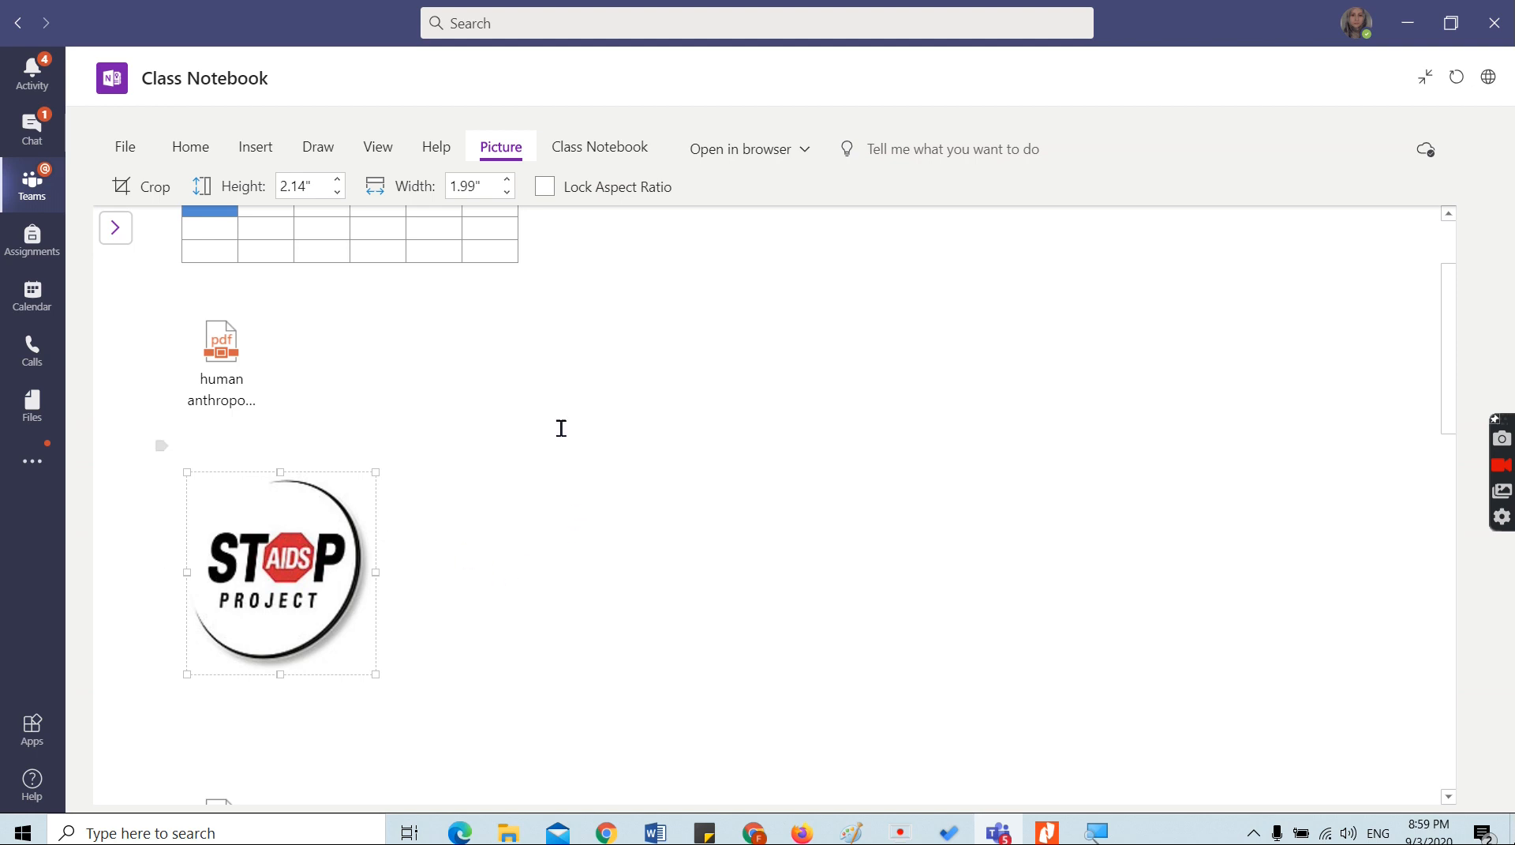
pyautogui.click(330, 365)
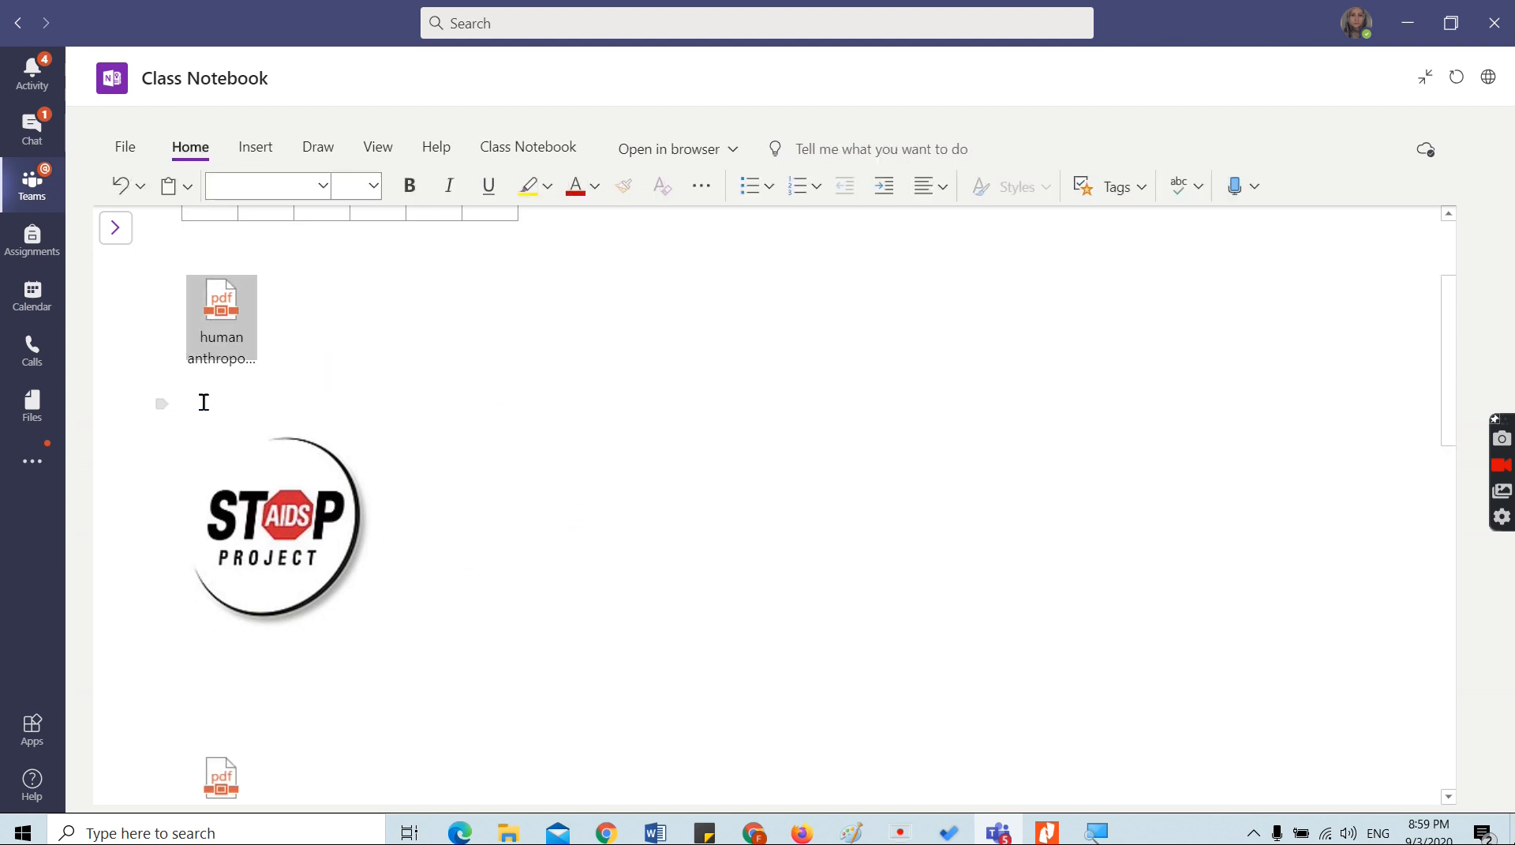
pyautogui.click(205, 404)
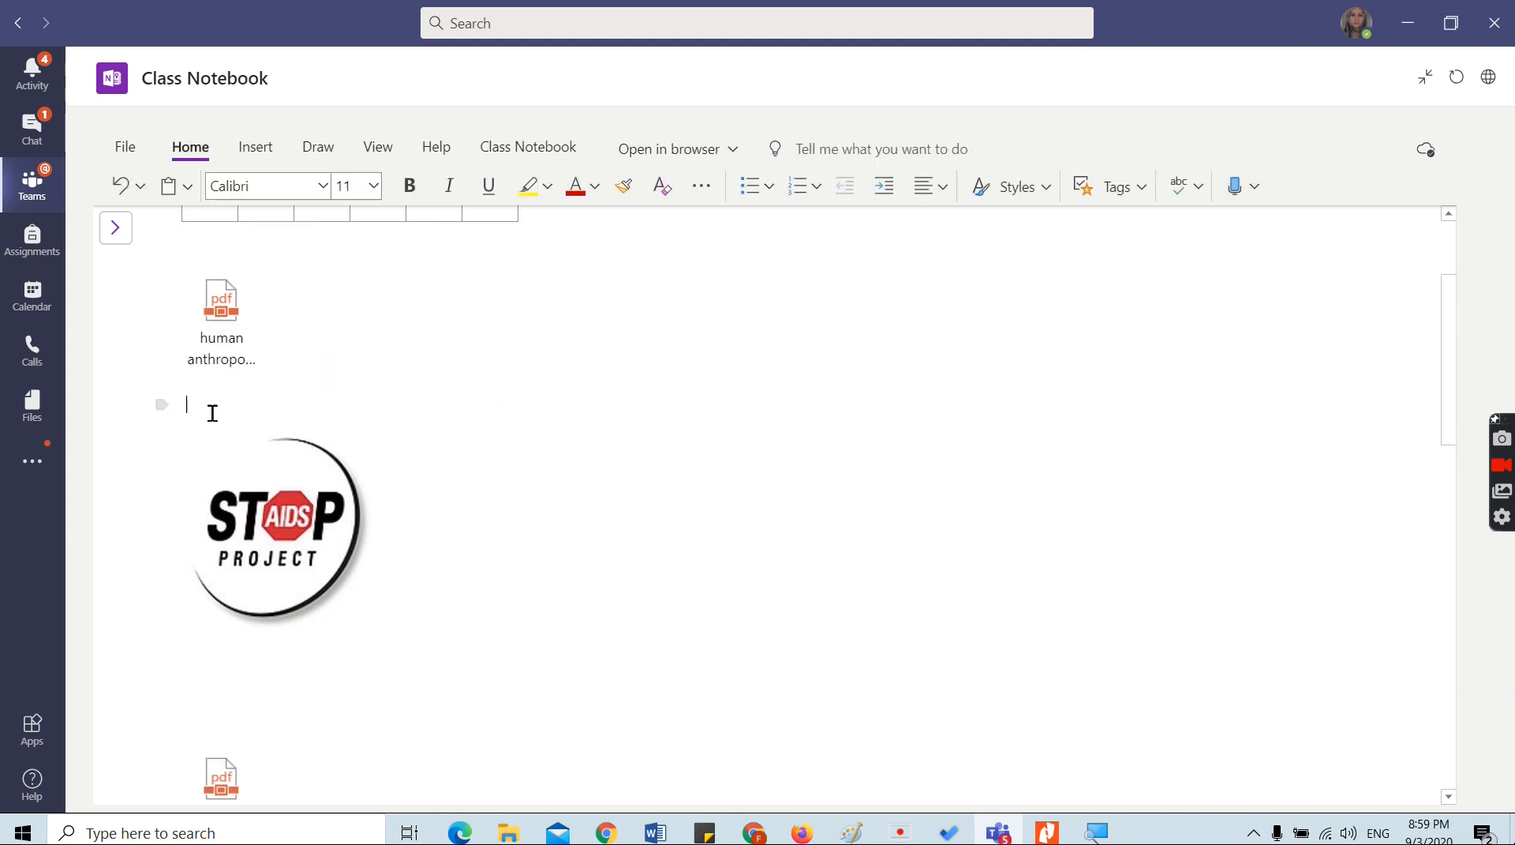
pyautogui.click(256, 149)
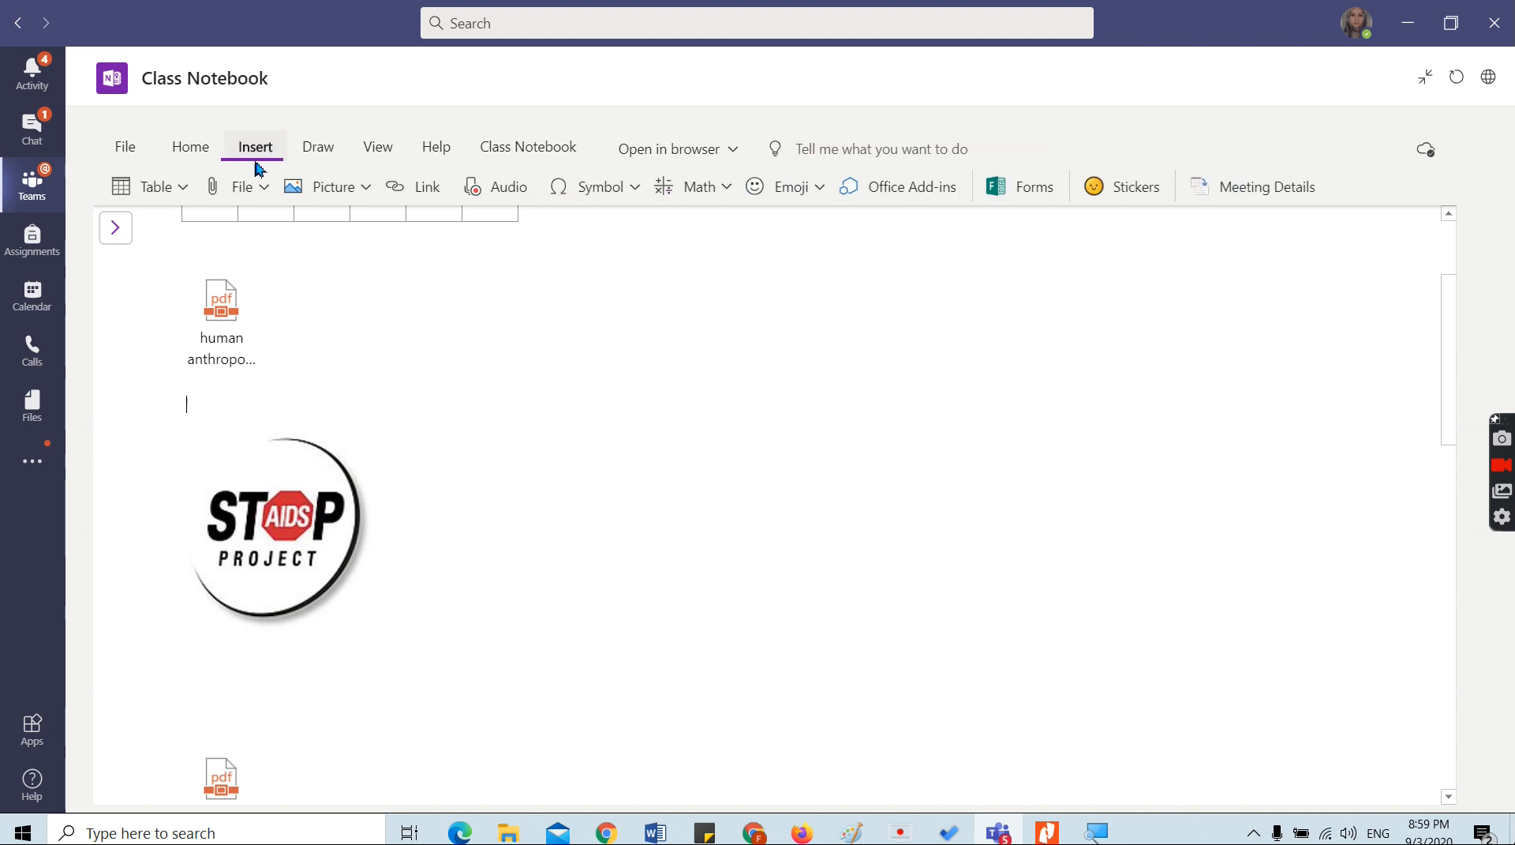
pyautogui.click(412, 195)
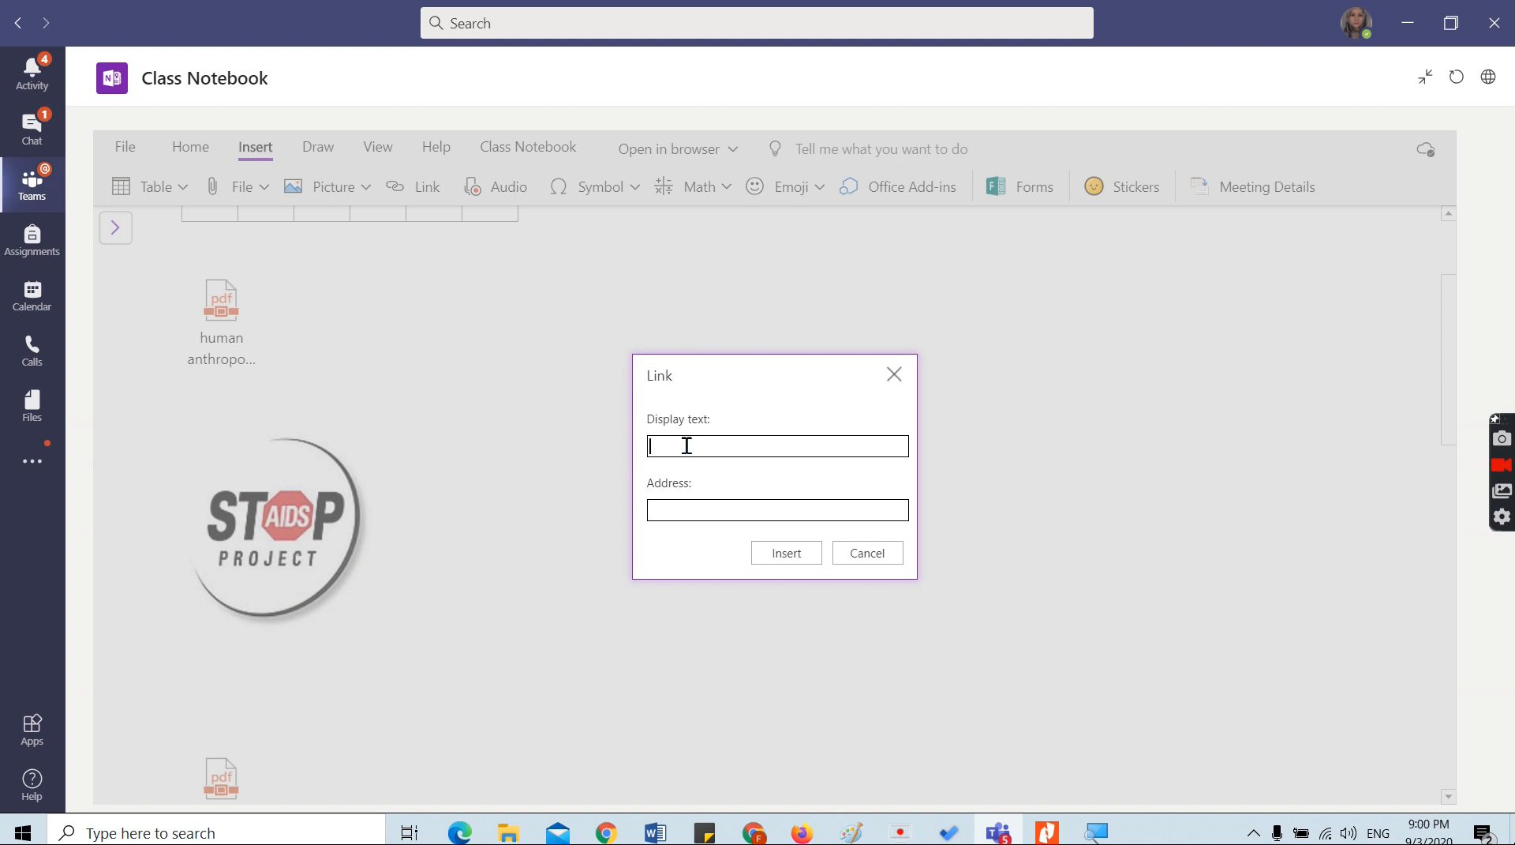
pyautogui.write('V')
pyautogui.write('Busine')
pyautogui.write('ss dictio')
pyautogui.write('nary')
pyautogui.click(689, 515)
pyautogui.write('www.businessdi')
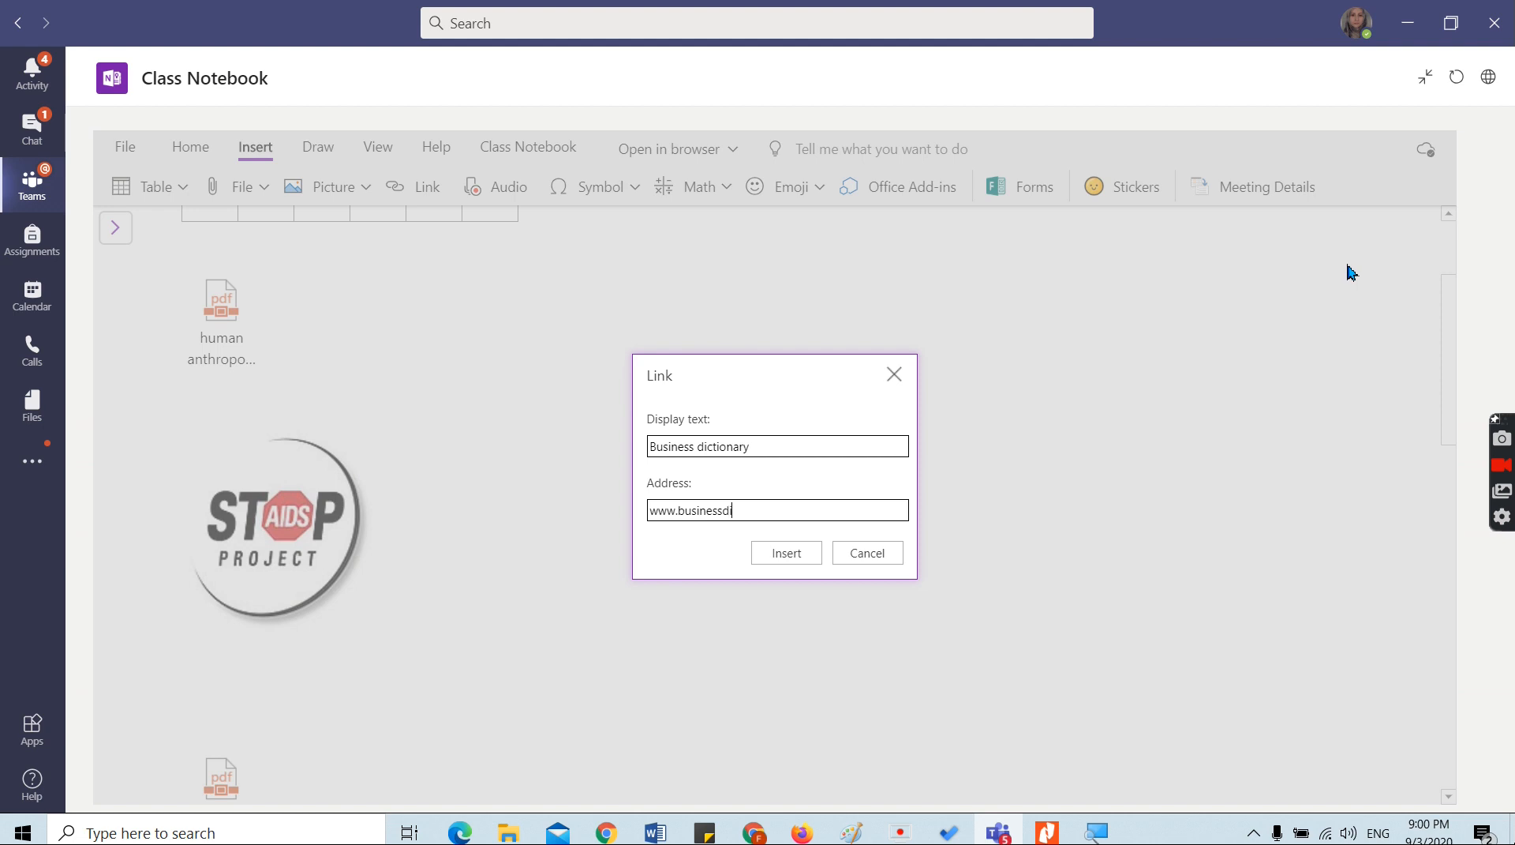
pyautogui.write('ctionary.com')
pyautogui.click(787, 554)
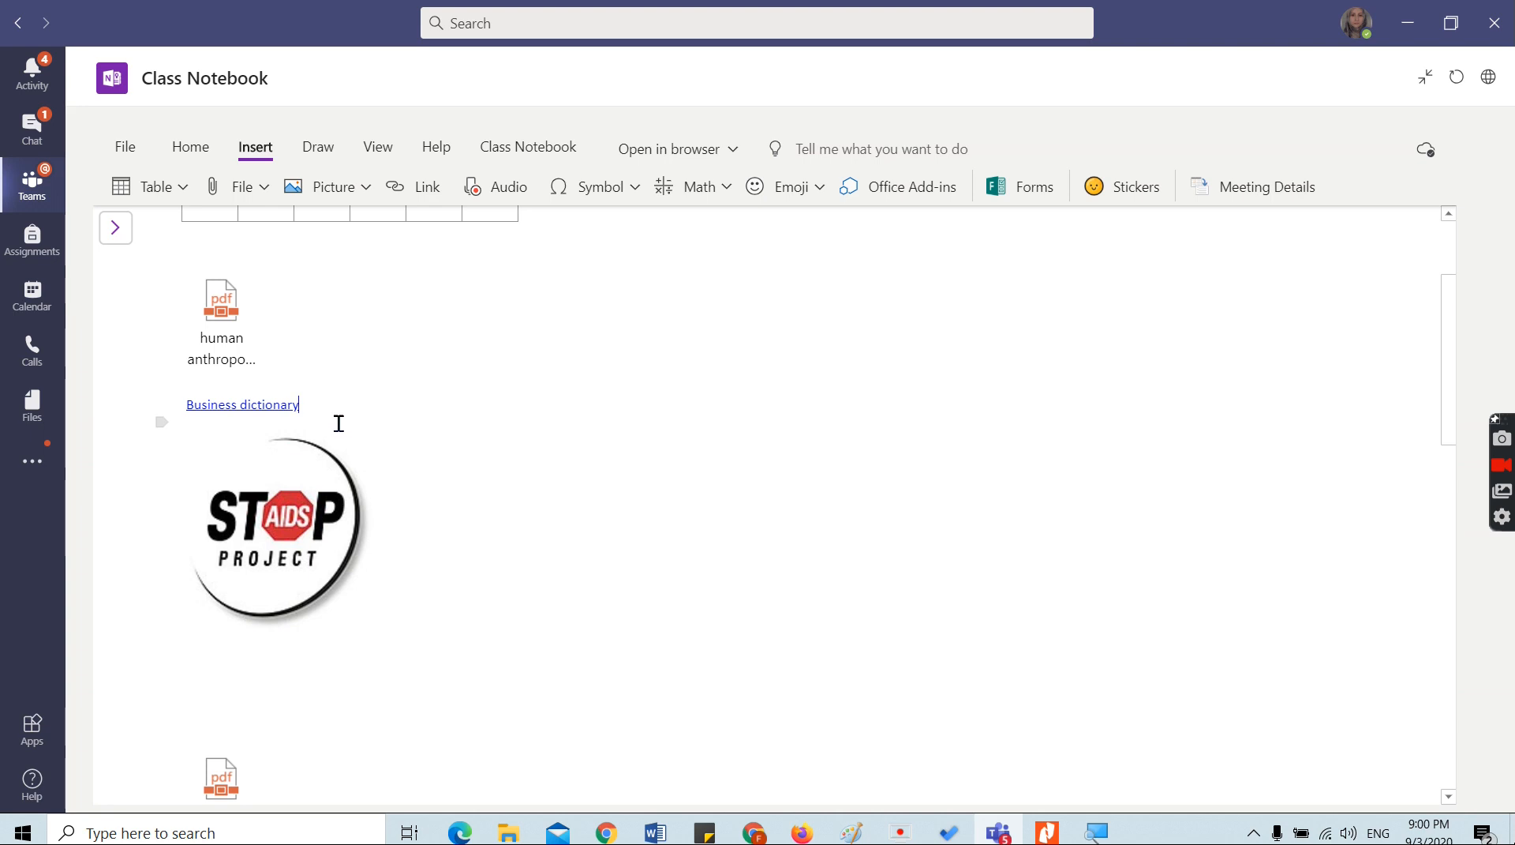
# - Test the Business dictionary link in the browser, return to the Teams notebook page and add blank lines below the link
pyautogui.click(257, 406)
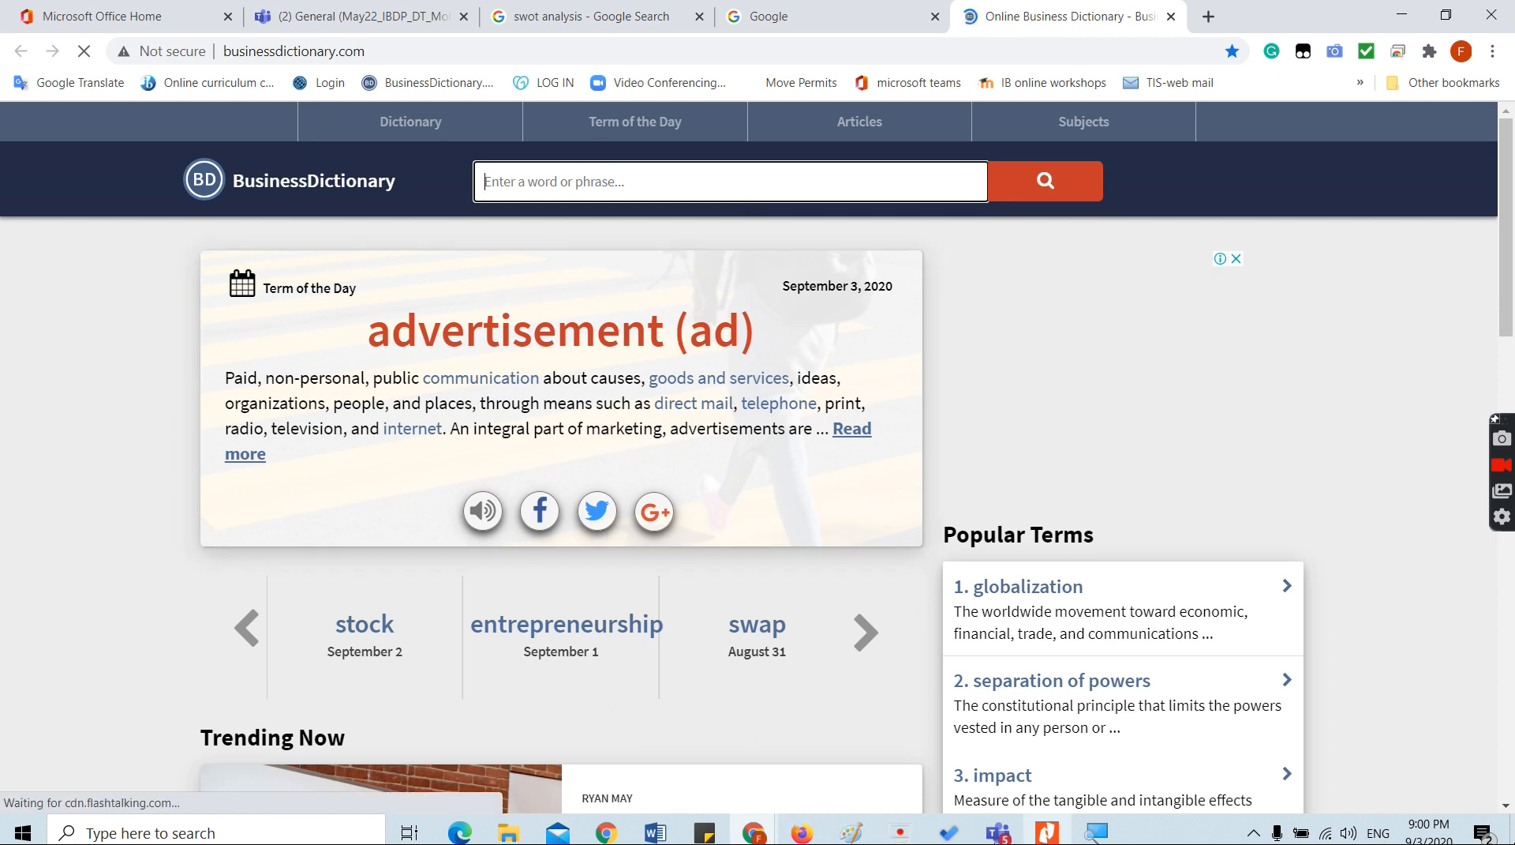
pyautogui.click(998, 833)
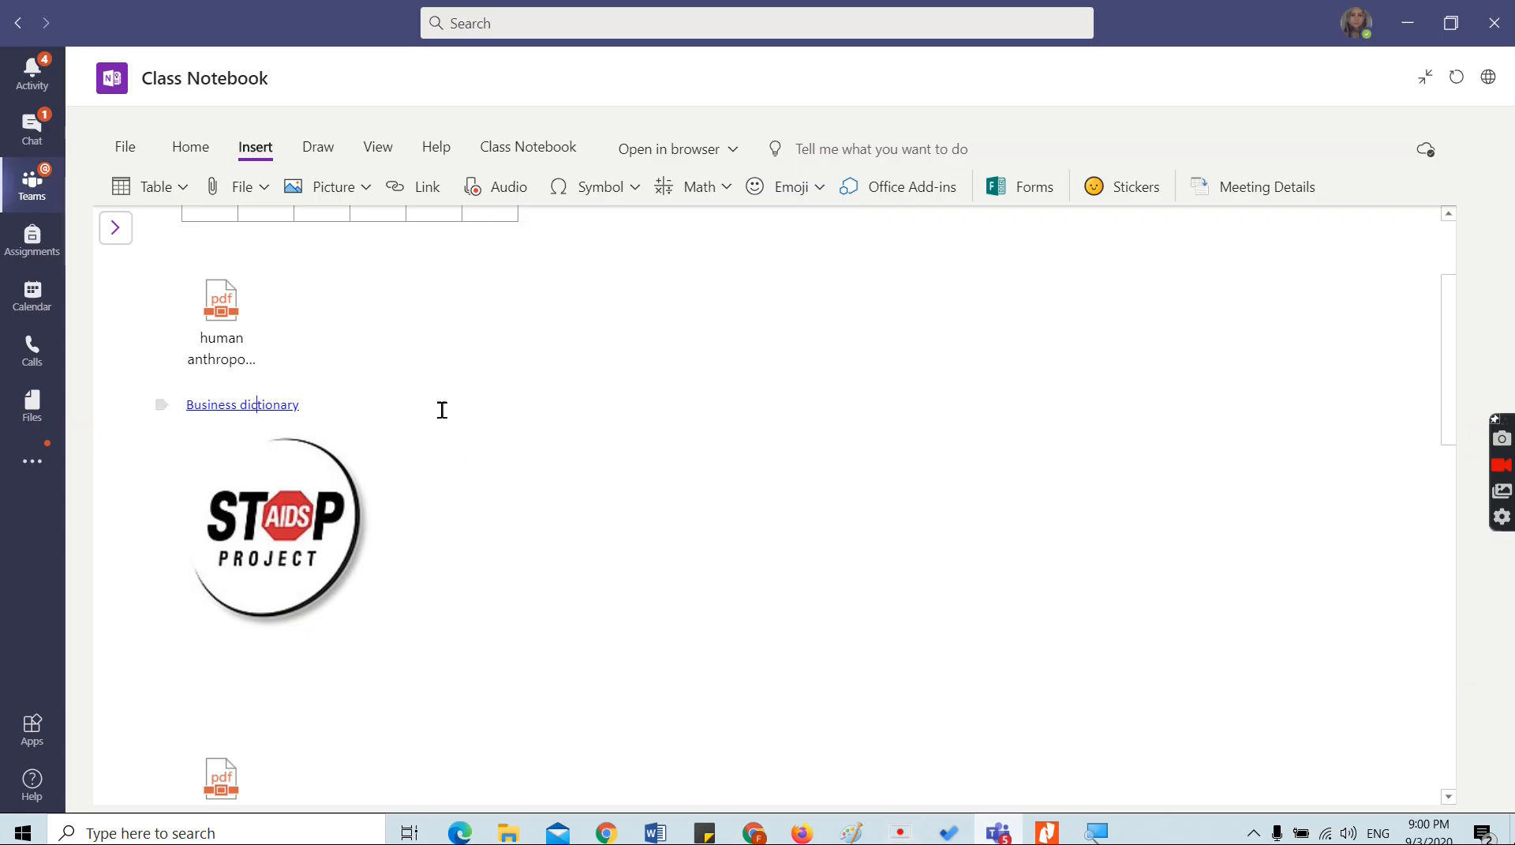
pyautogui.click(360, 412)
pyautogui.press('Return')
pyautogui.press('Return')
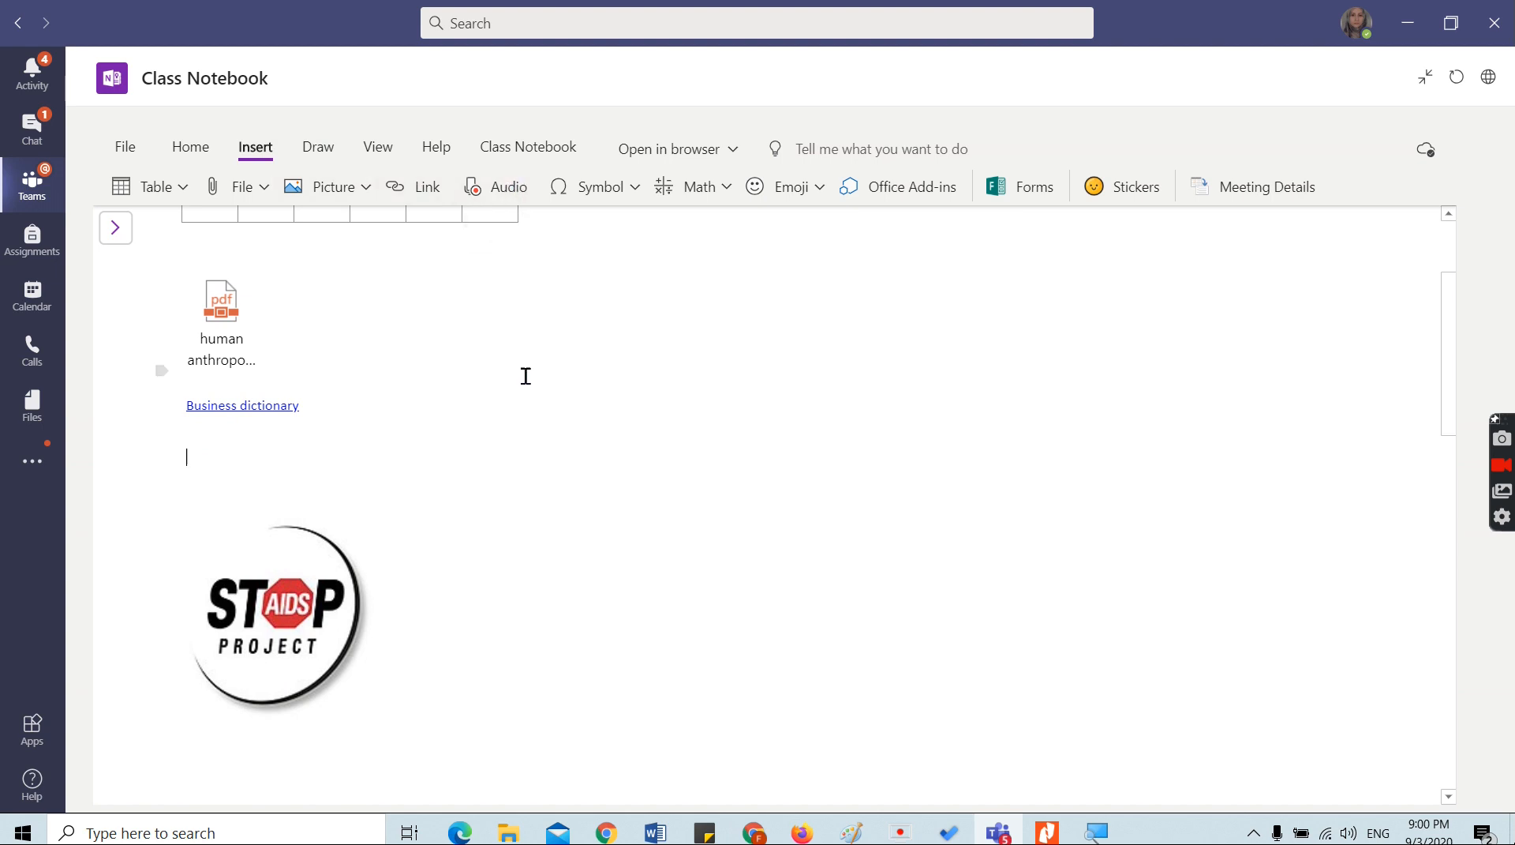
# - Record an audio clip of about 19 seconds below the Business dictionary link and stop the recording
pyautogui.scroll(2, 524, 375)
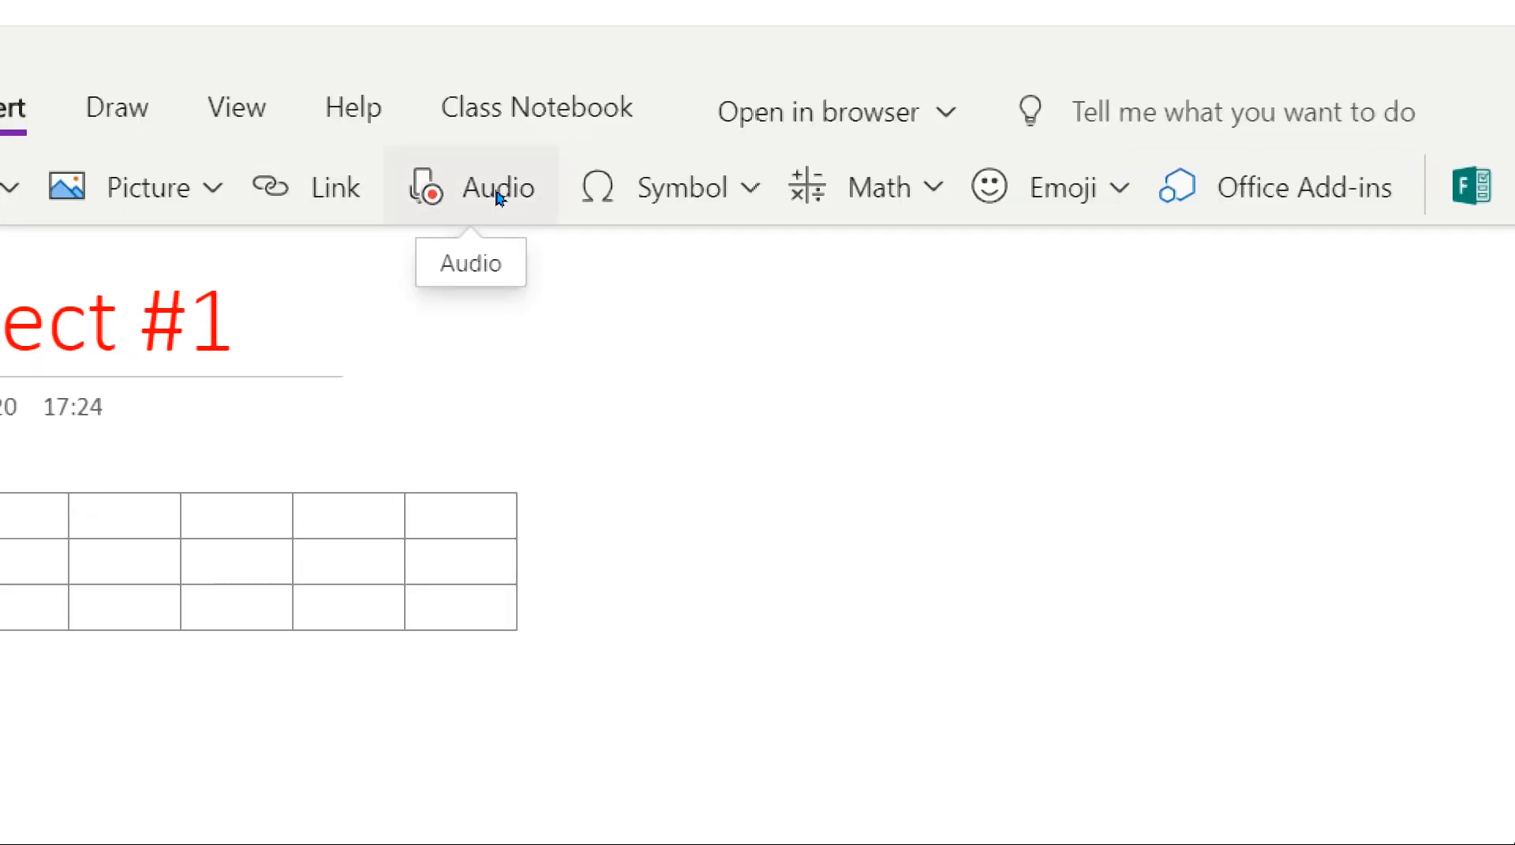
pyautogui.click(499, 198)
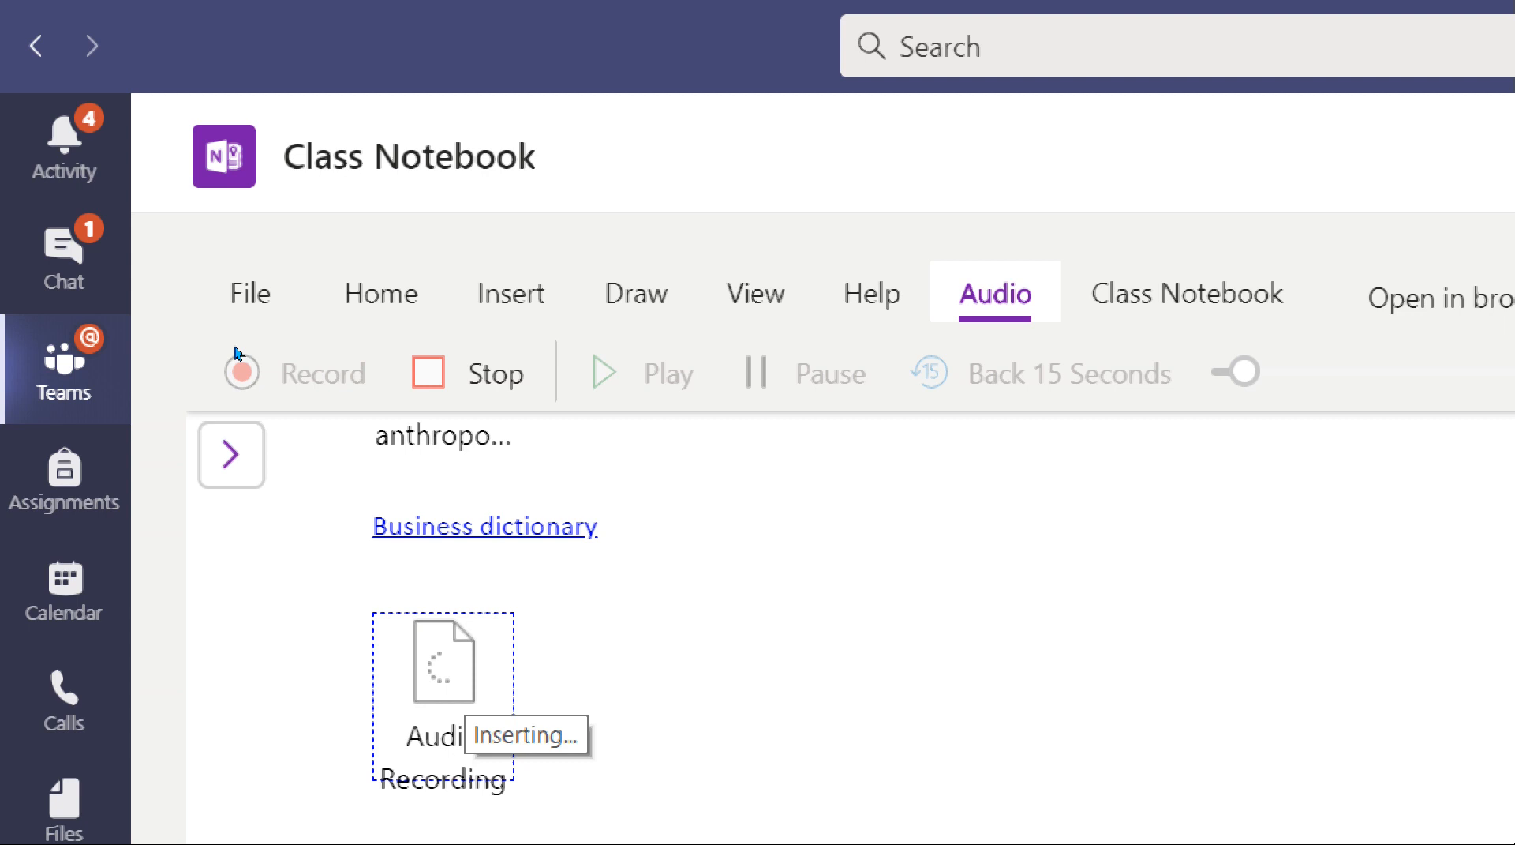
pyautogui.click(458, 372)
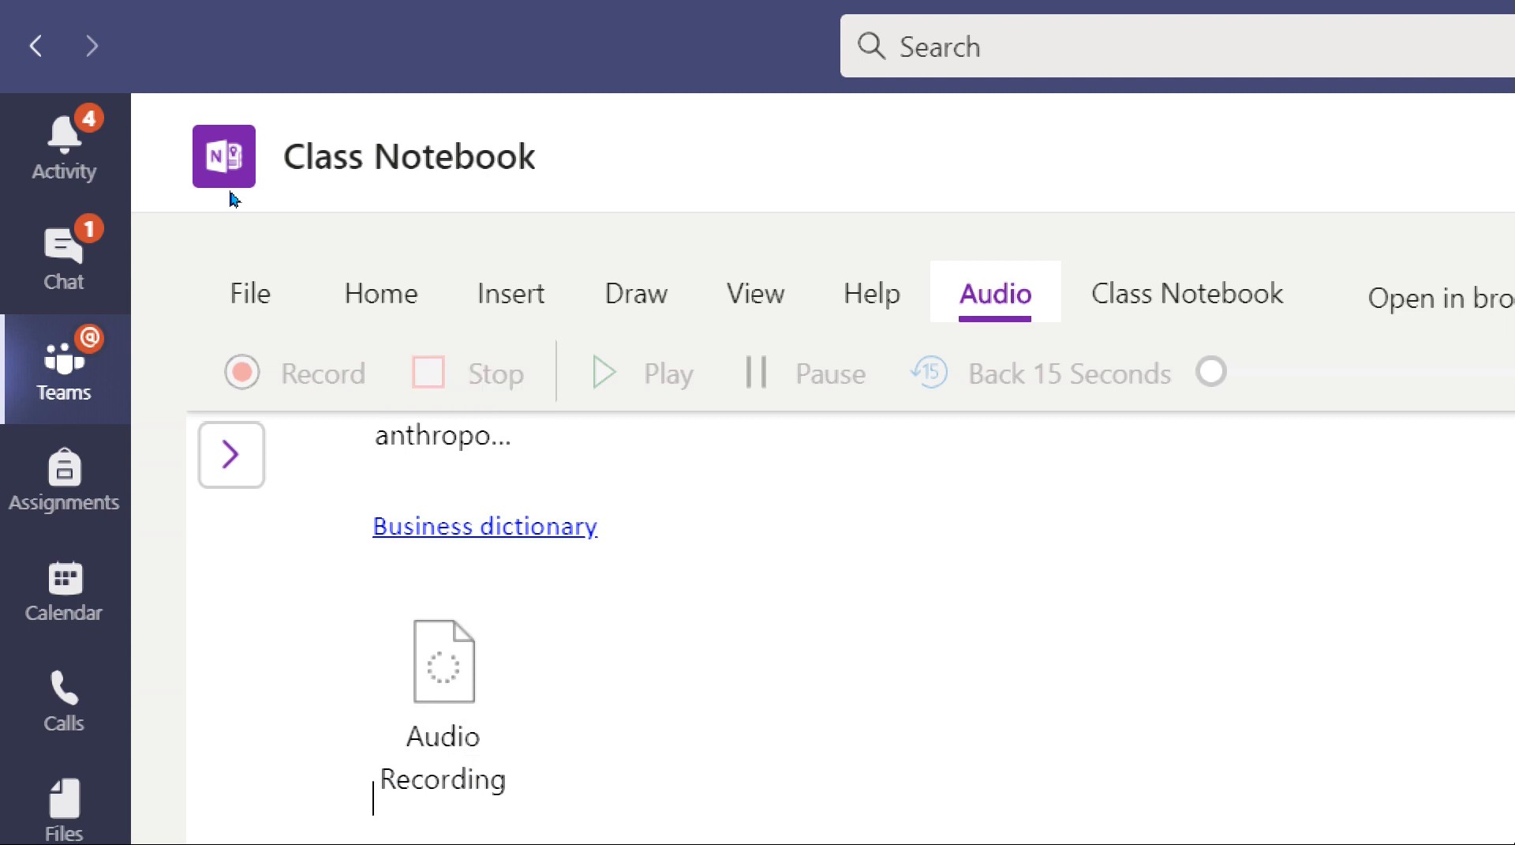
pyautogui.scroll(-5, 619, 646)
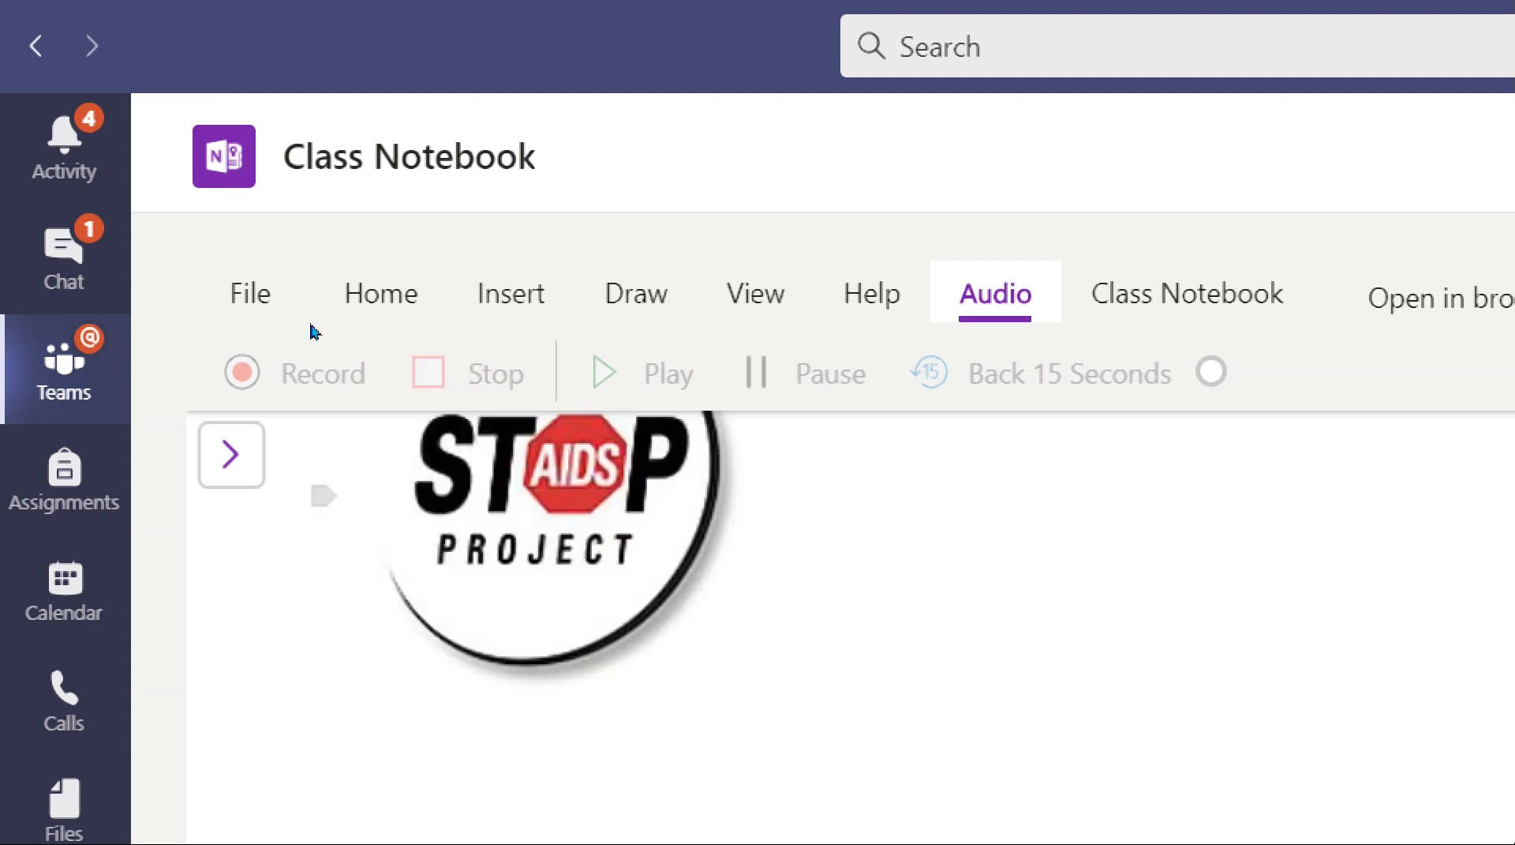
pyautogui.scroll(4, 619, 644)
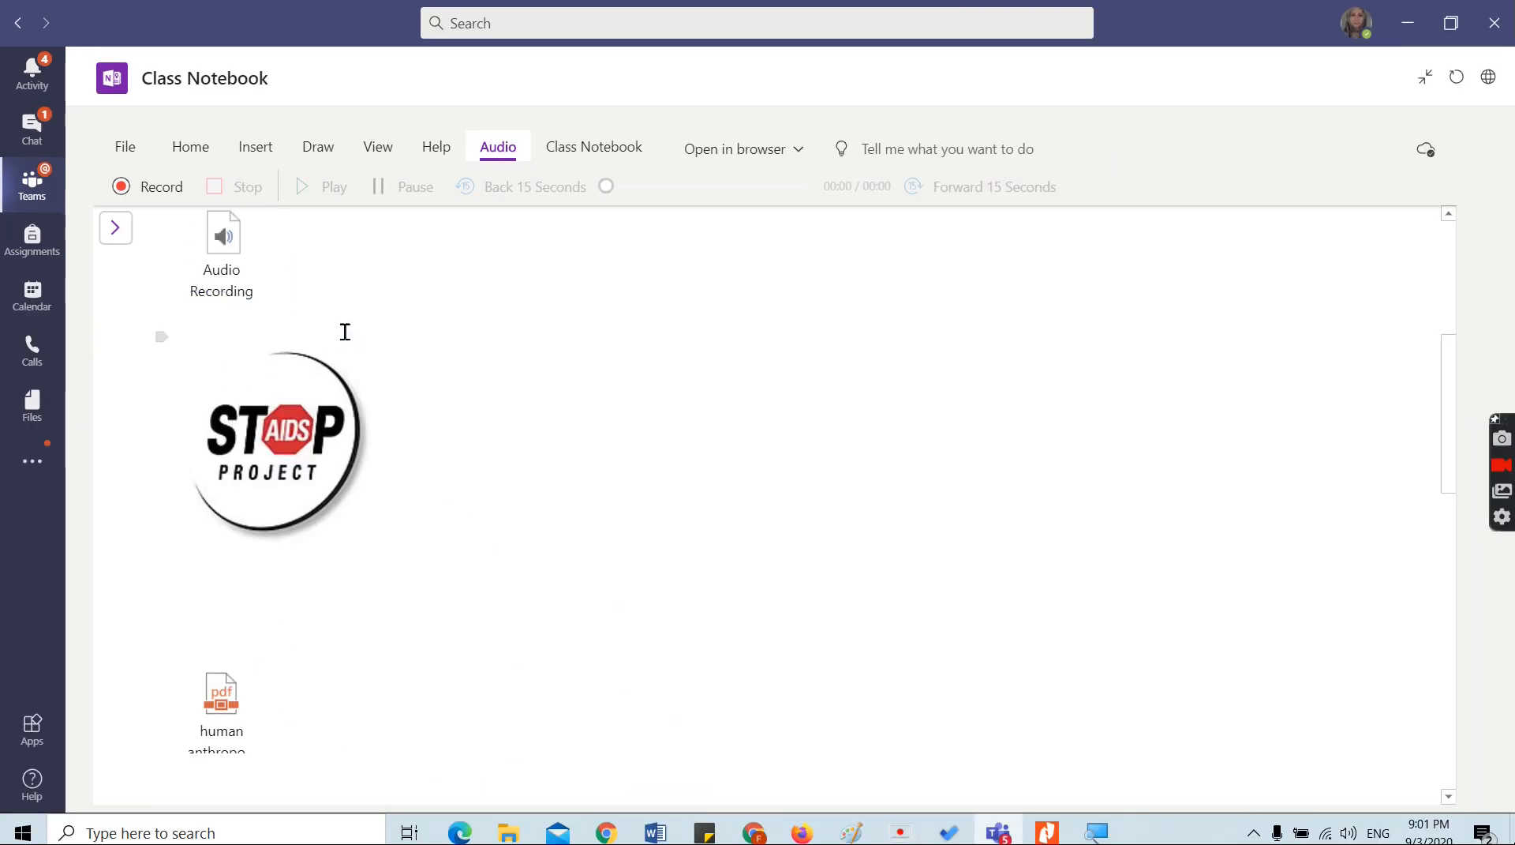
# - Play back the first seconds of the audio recording on the page and pause it
pyautogui.scroll(1, 345, 331)
pyautogui.click(237, 372)
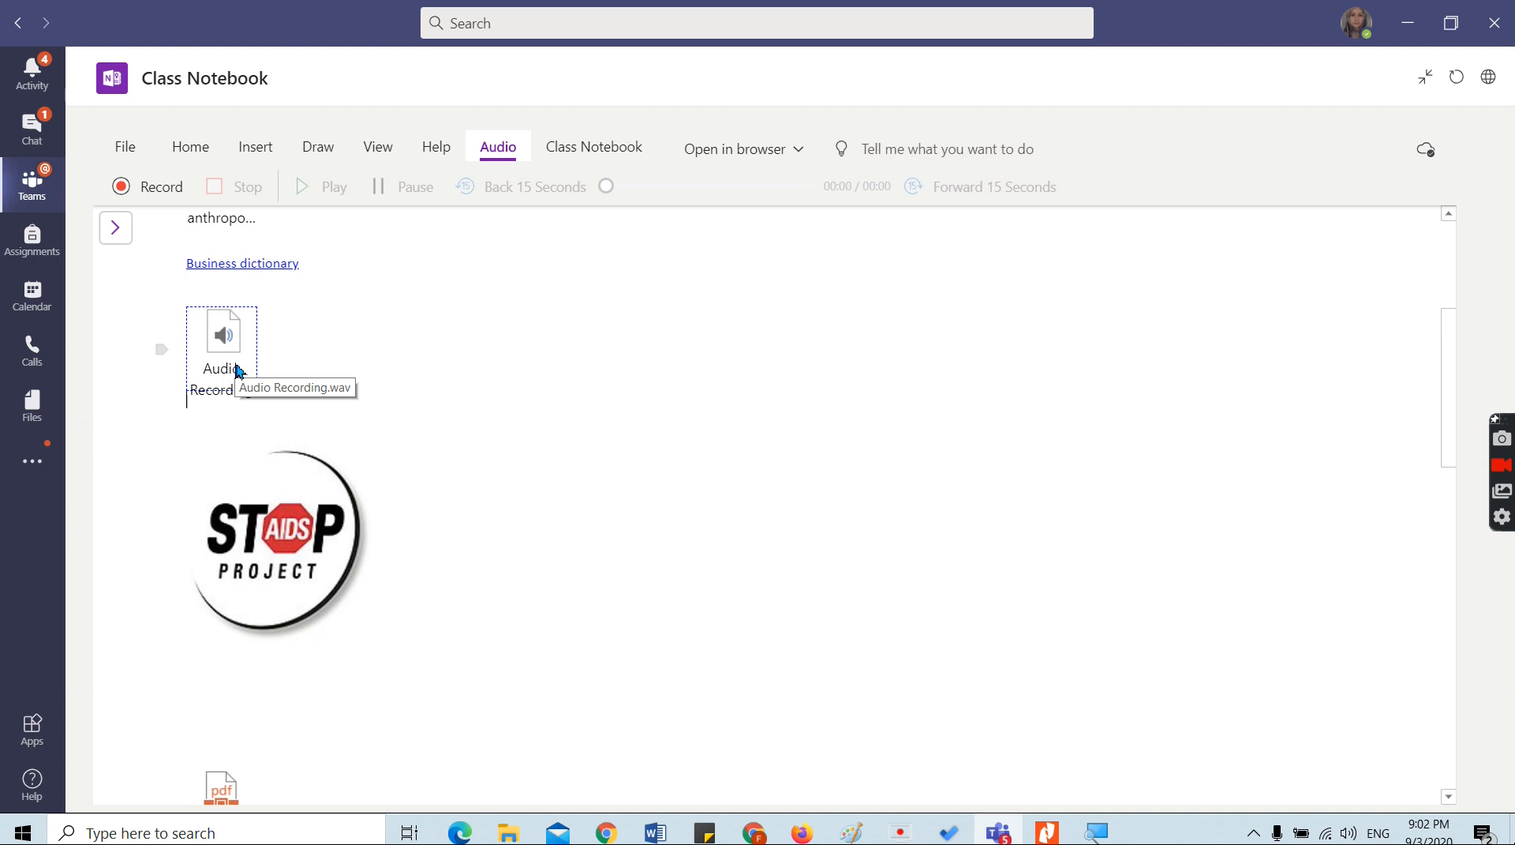
pyautogui.click(227, 355)
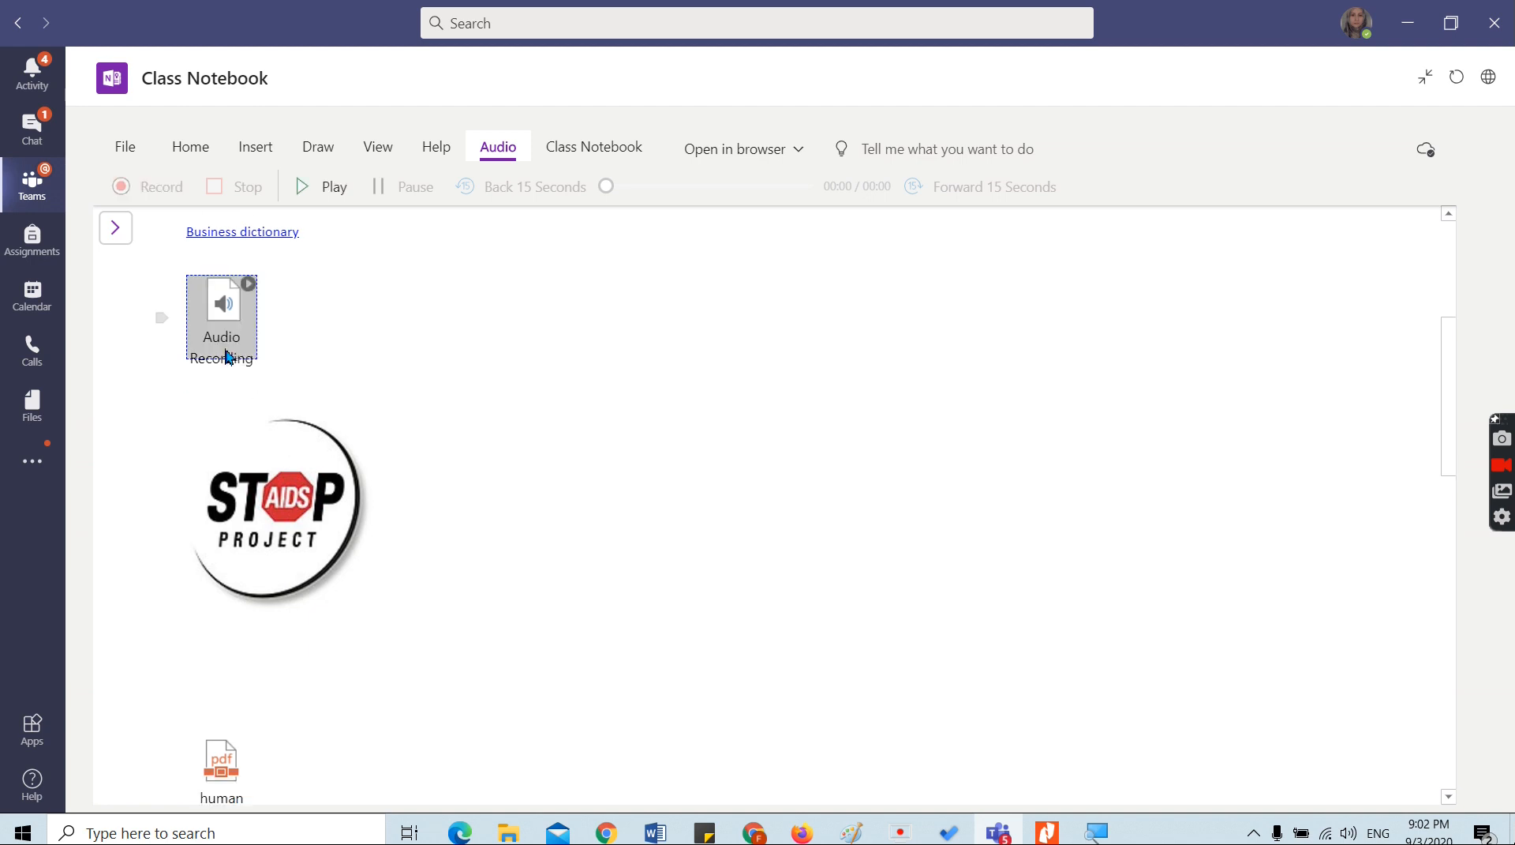
pyautogui.click(308, 191)
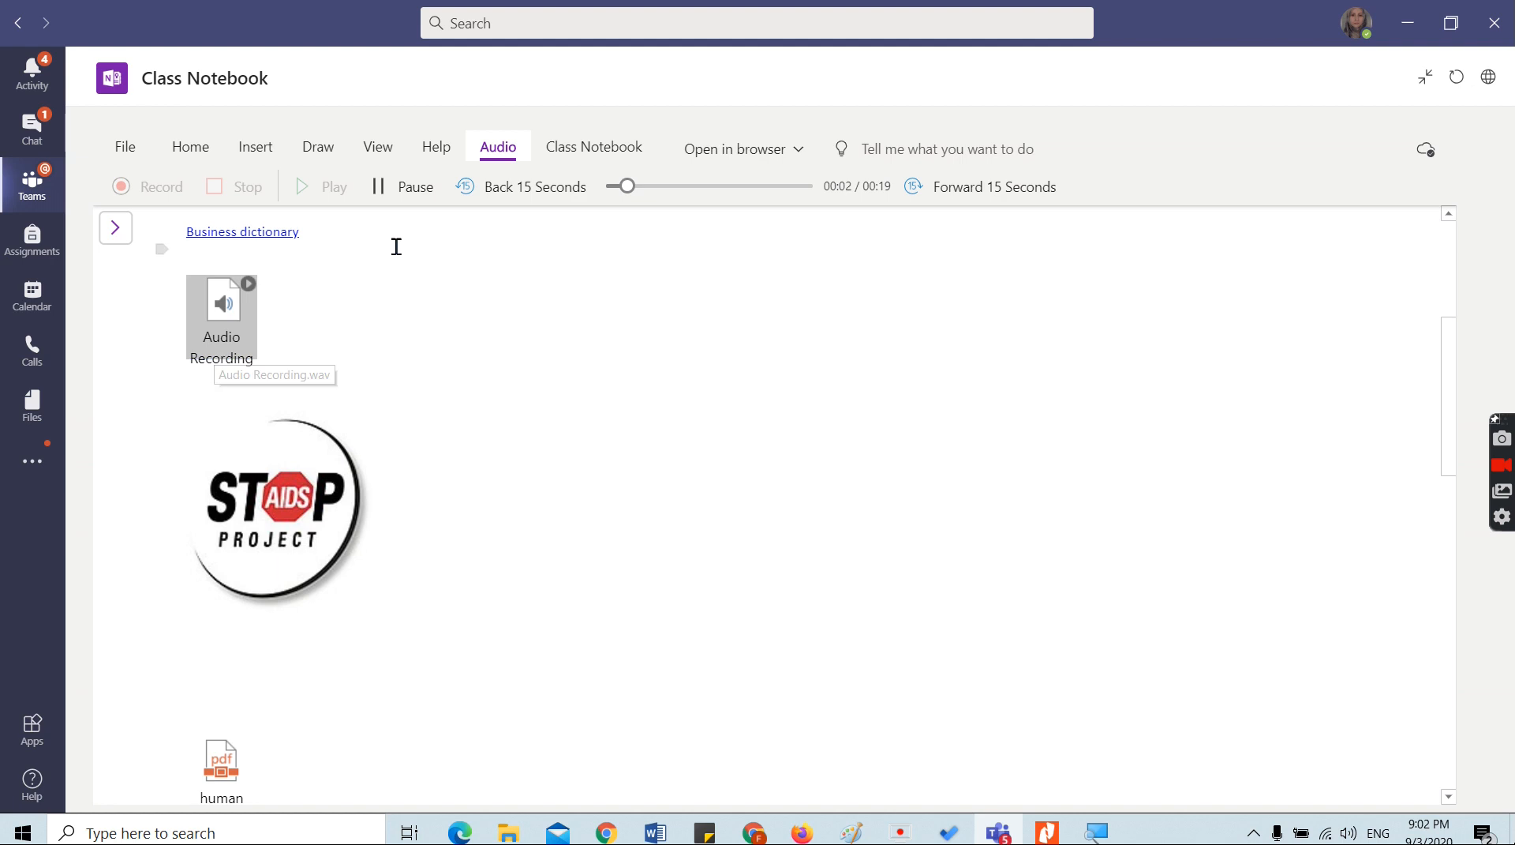
pyautogui.click(408, 197)
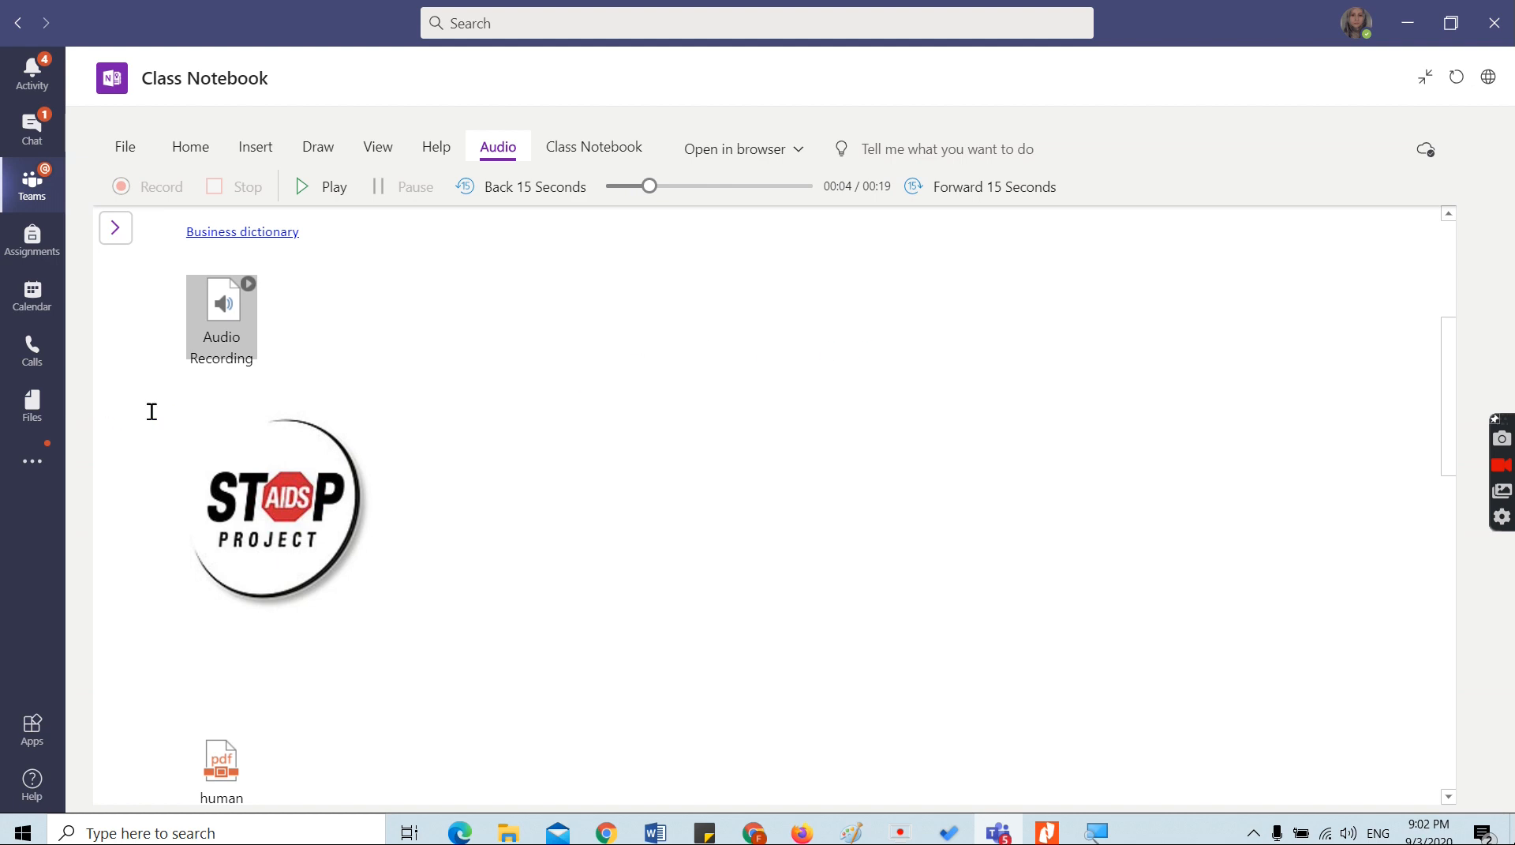
# - Add blank lines below the audio recording and delete the recording from the page
pyautogui.click(191, 403)
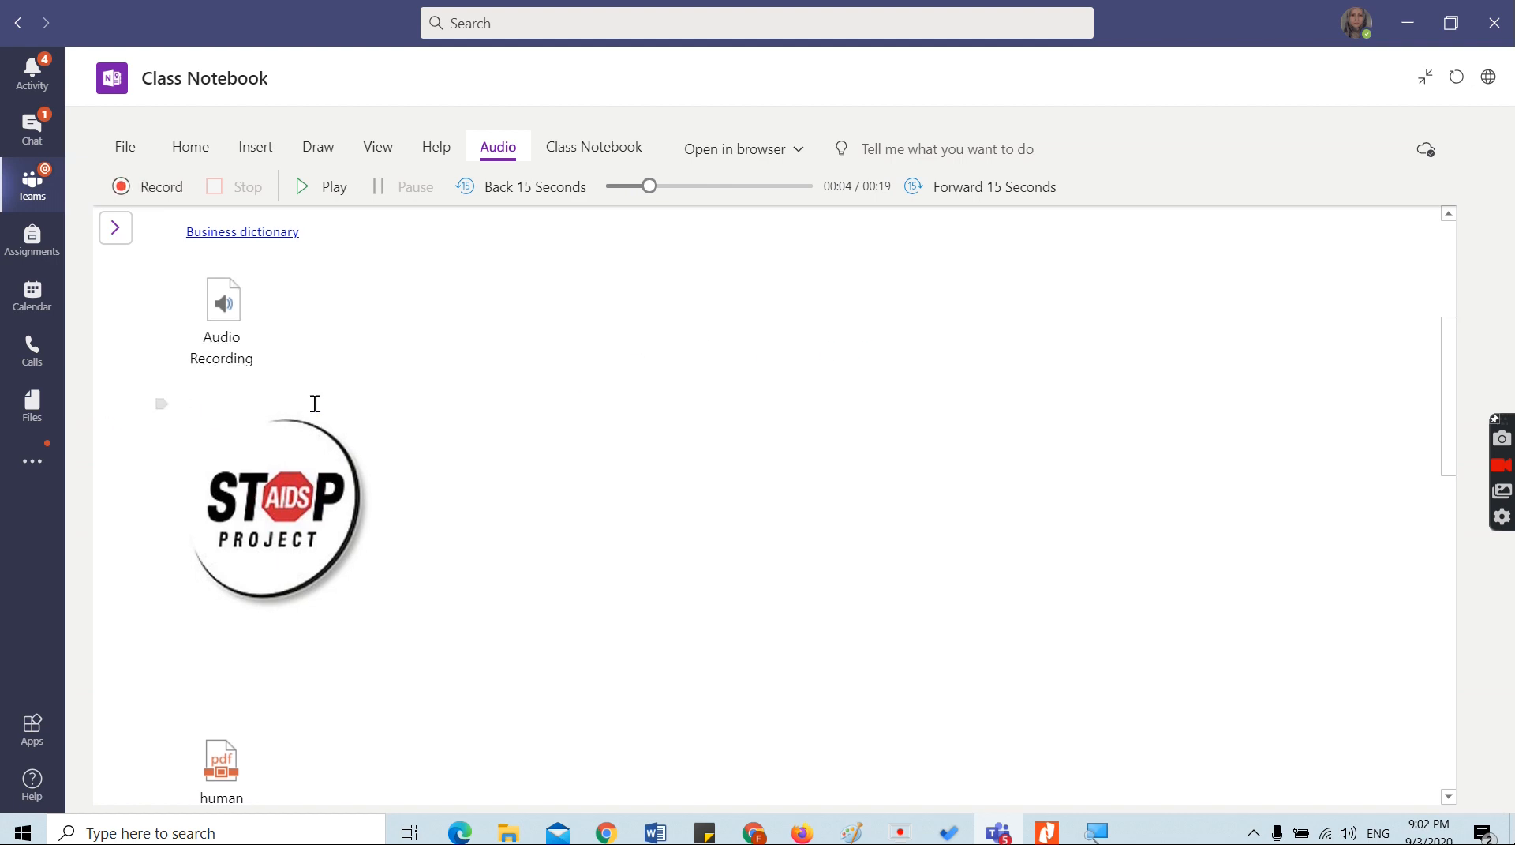
pyautogui.press('Return')
pyautogui.press('Return')
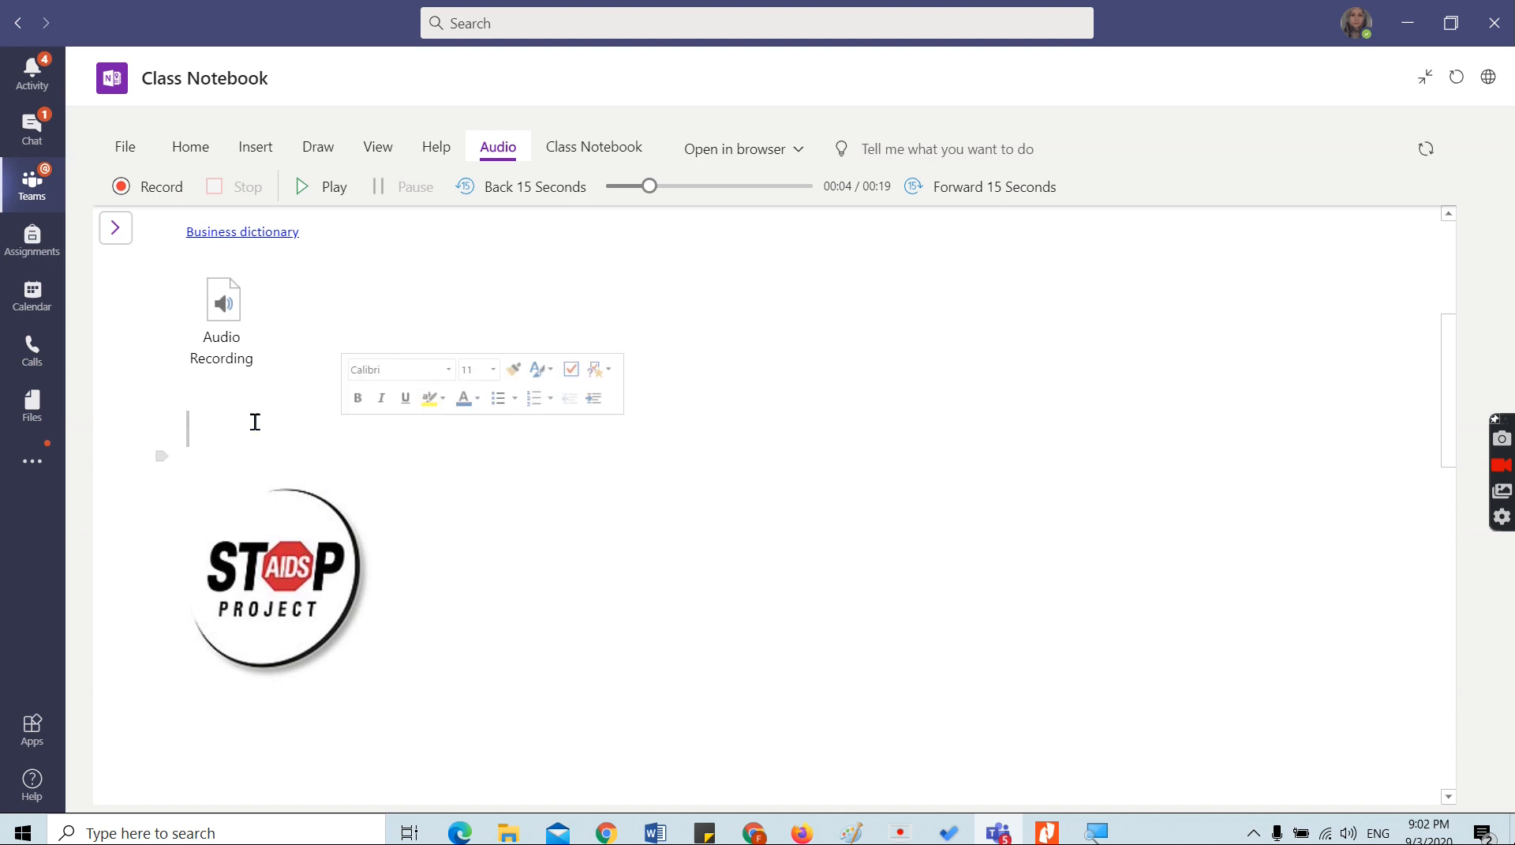
pyautogui.click(224, 346)
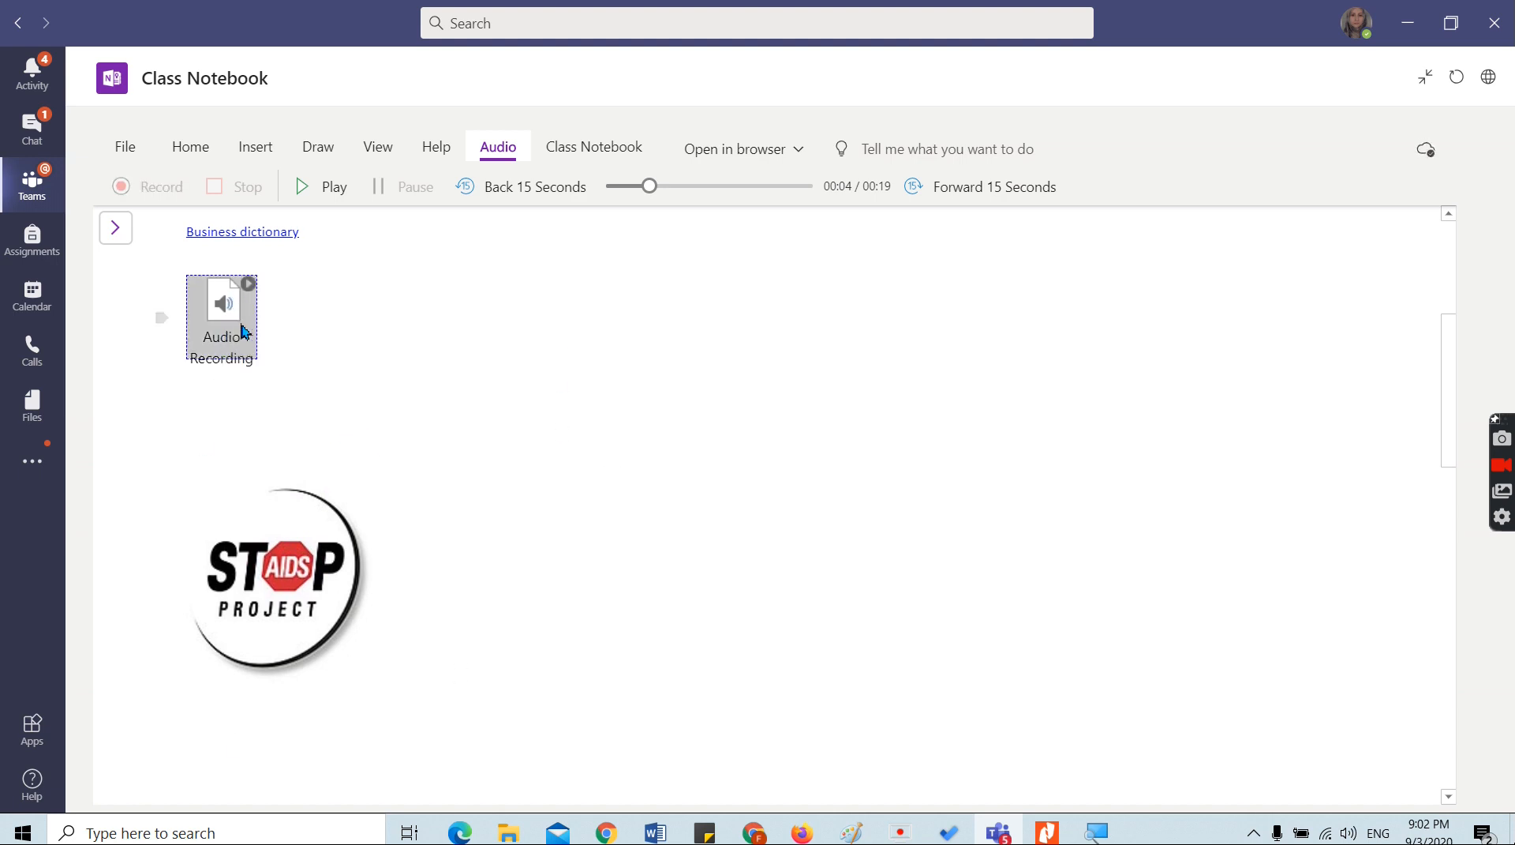
pyautogui.press('Delete')
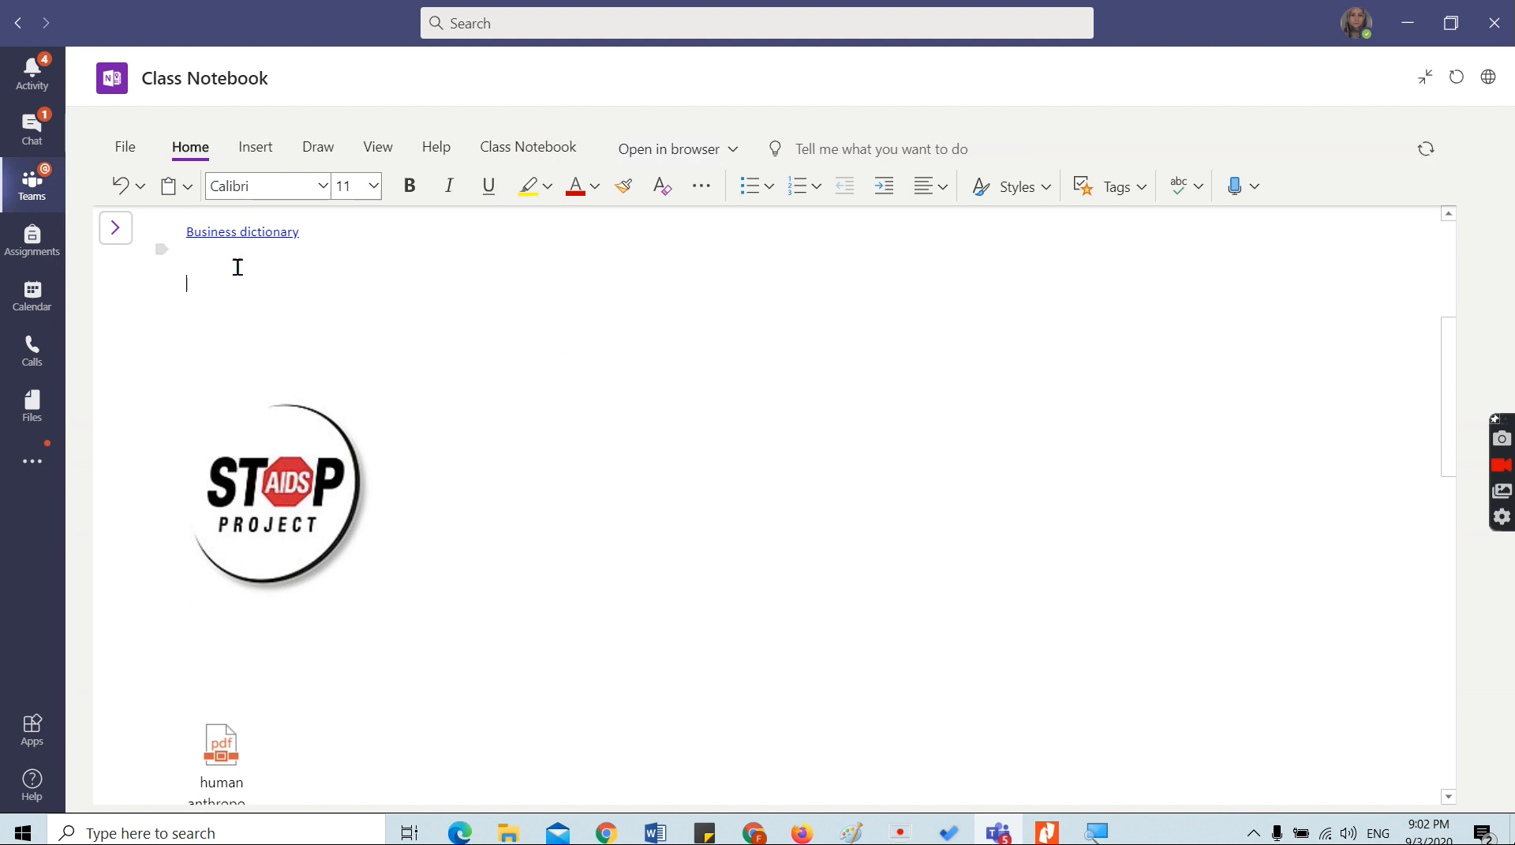
# - Look through the common symbols and the full symbol set, and close it without inserting any
pyautogui.click(259, 152)
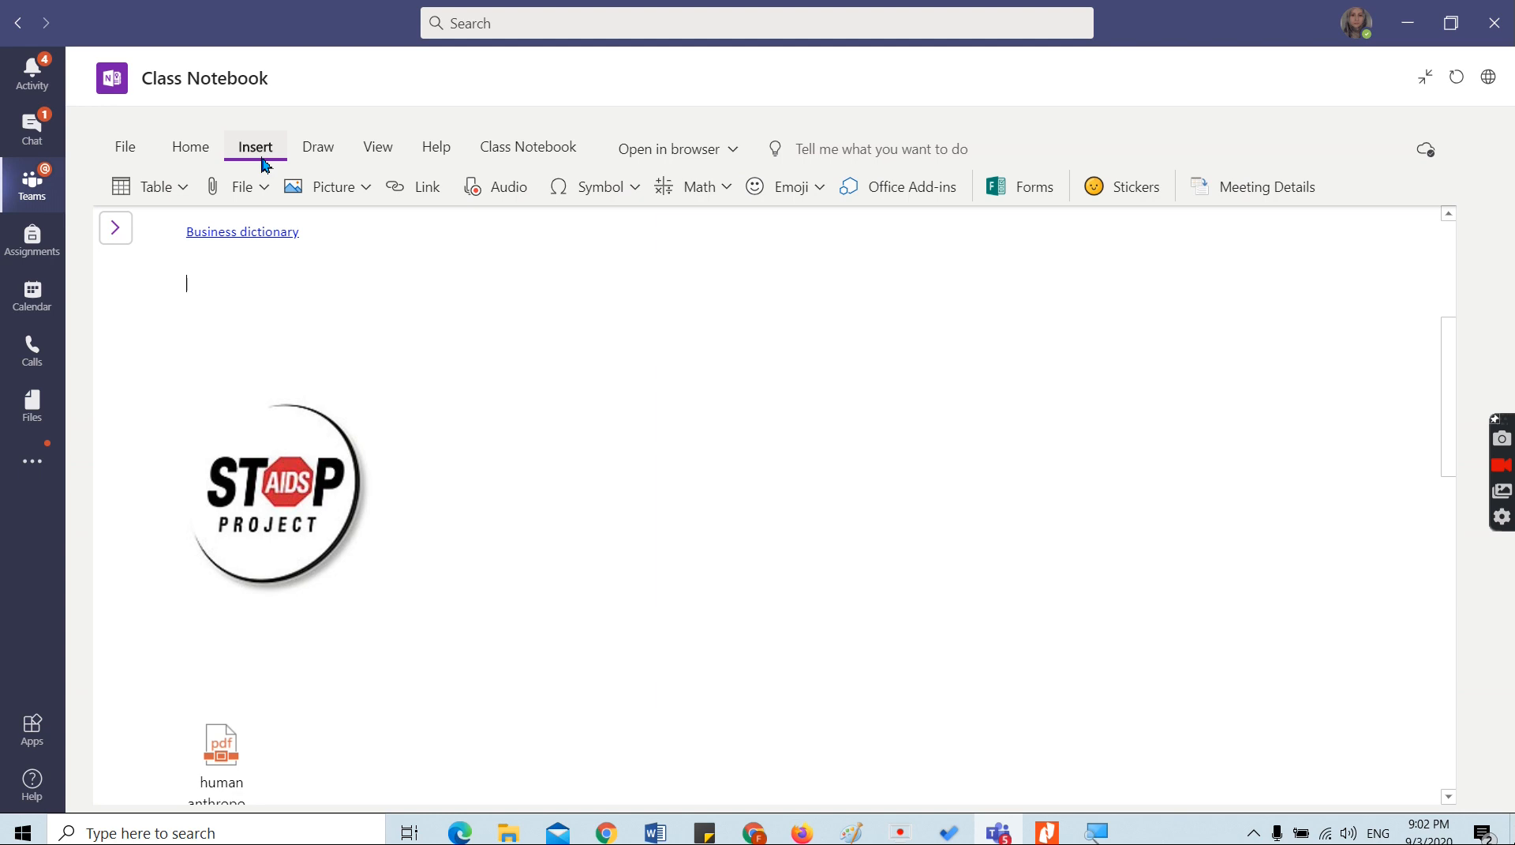
pyautogui.click(627, 188)
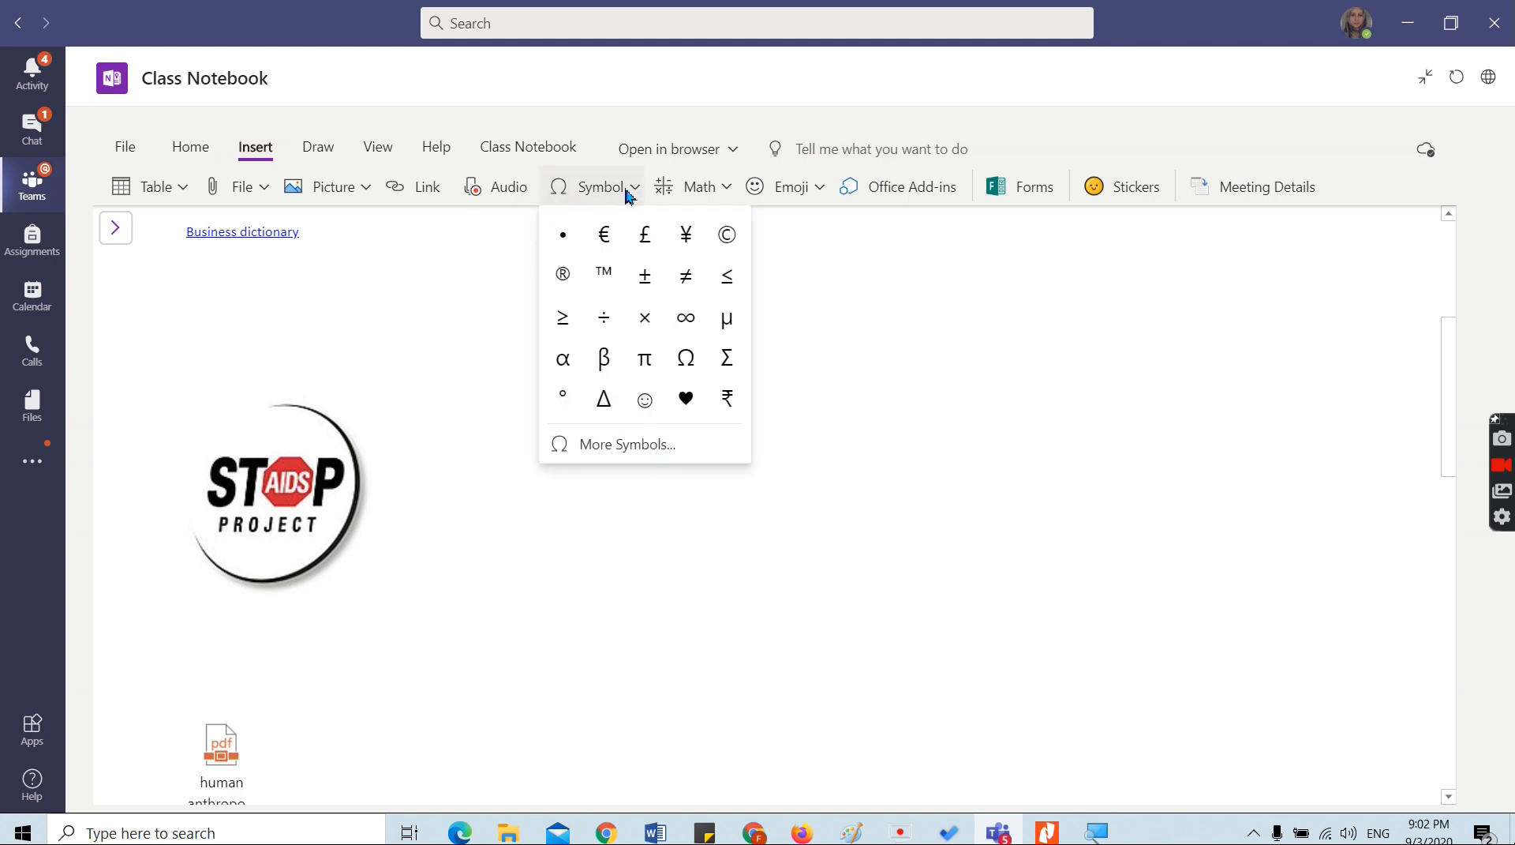
pyautogui.click(631, 444)
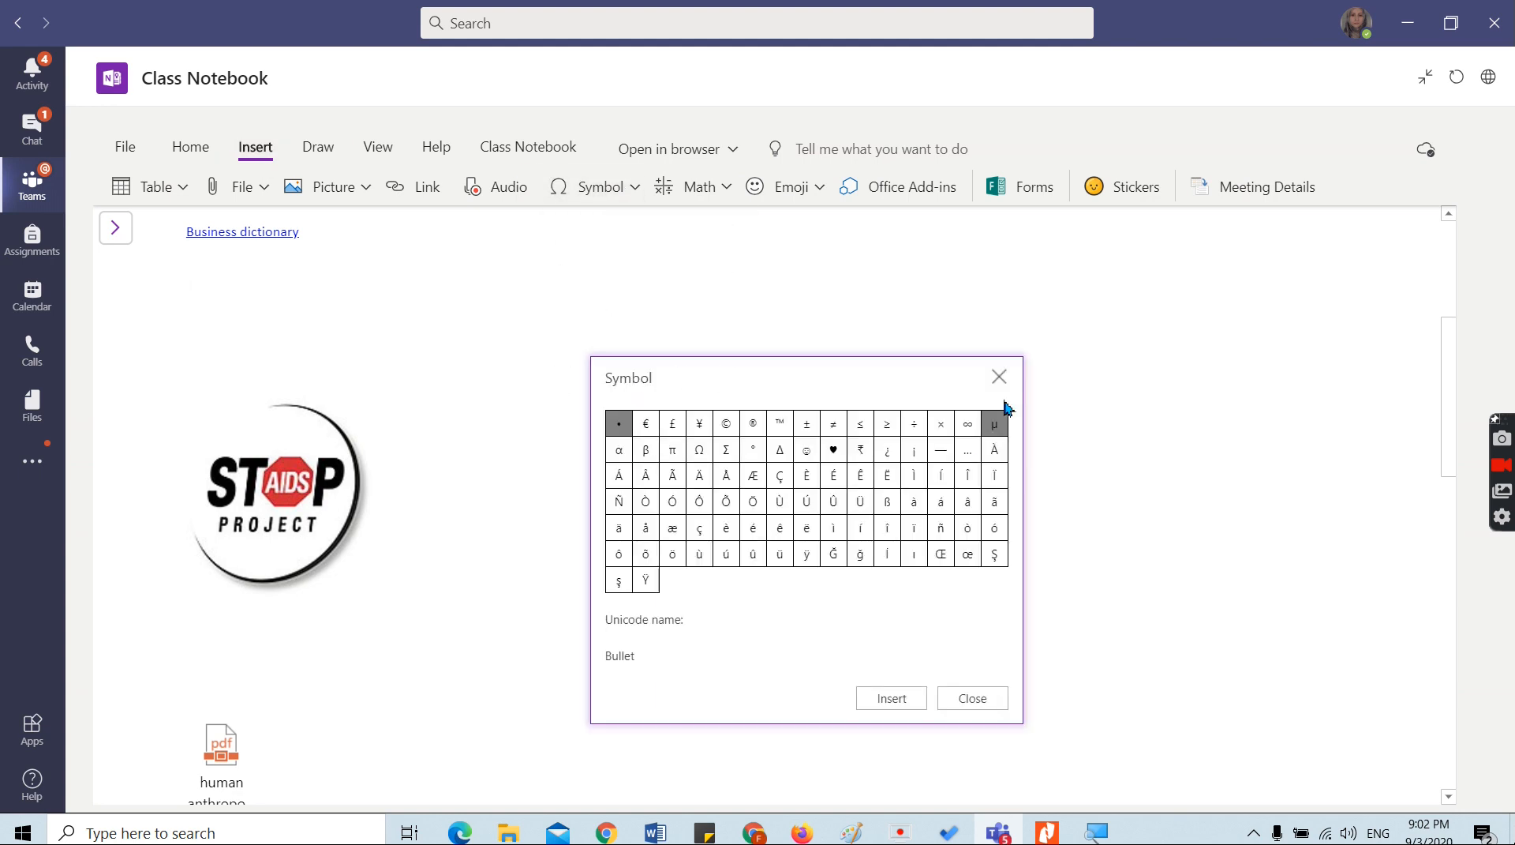
pyautogui.click(999, 377)
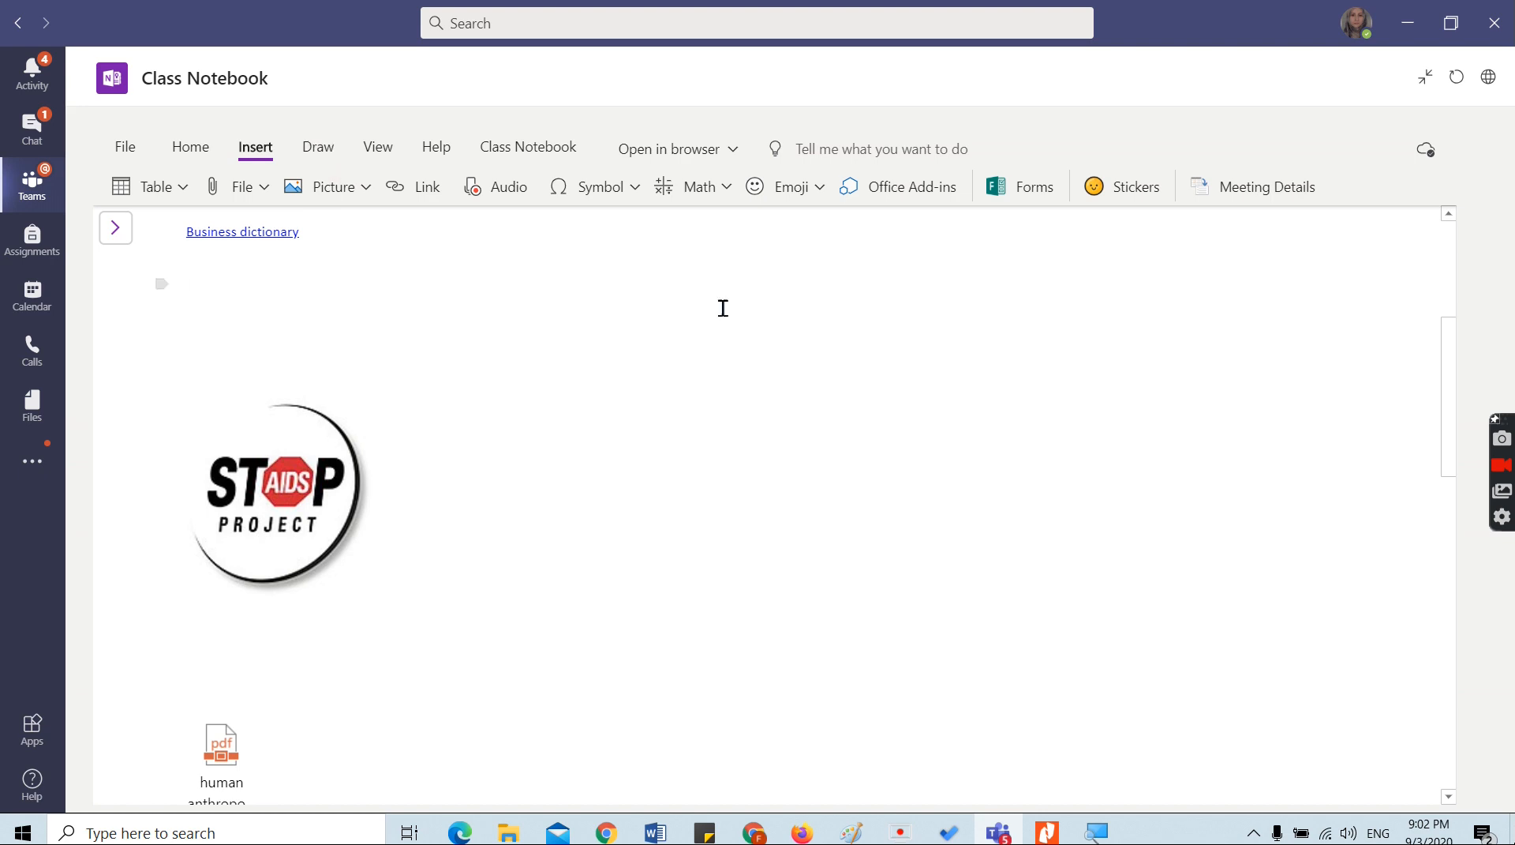
# - Insert the rolling-with-laughter emoji below the Business dictionary link, followed by the Earth sticker from the Planets set
pyautogui.click(814, 202)
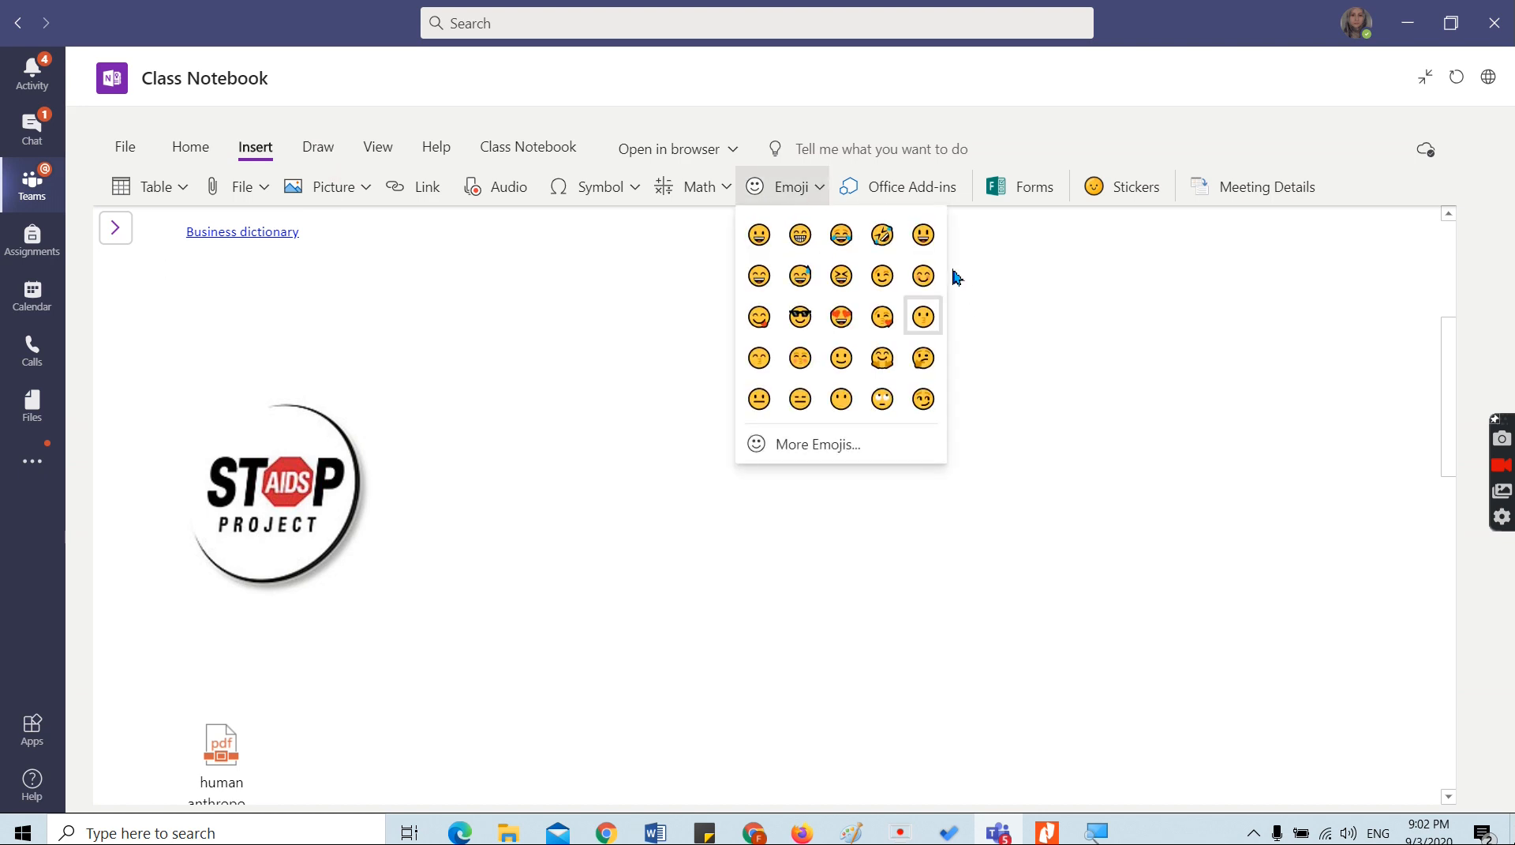
pyautogui.click(882, 234)
pyautogui.click(1143, 198)
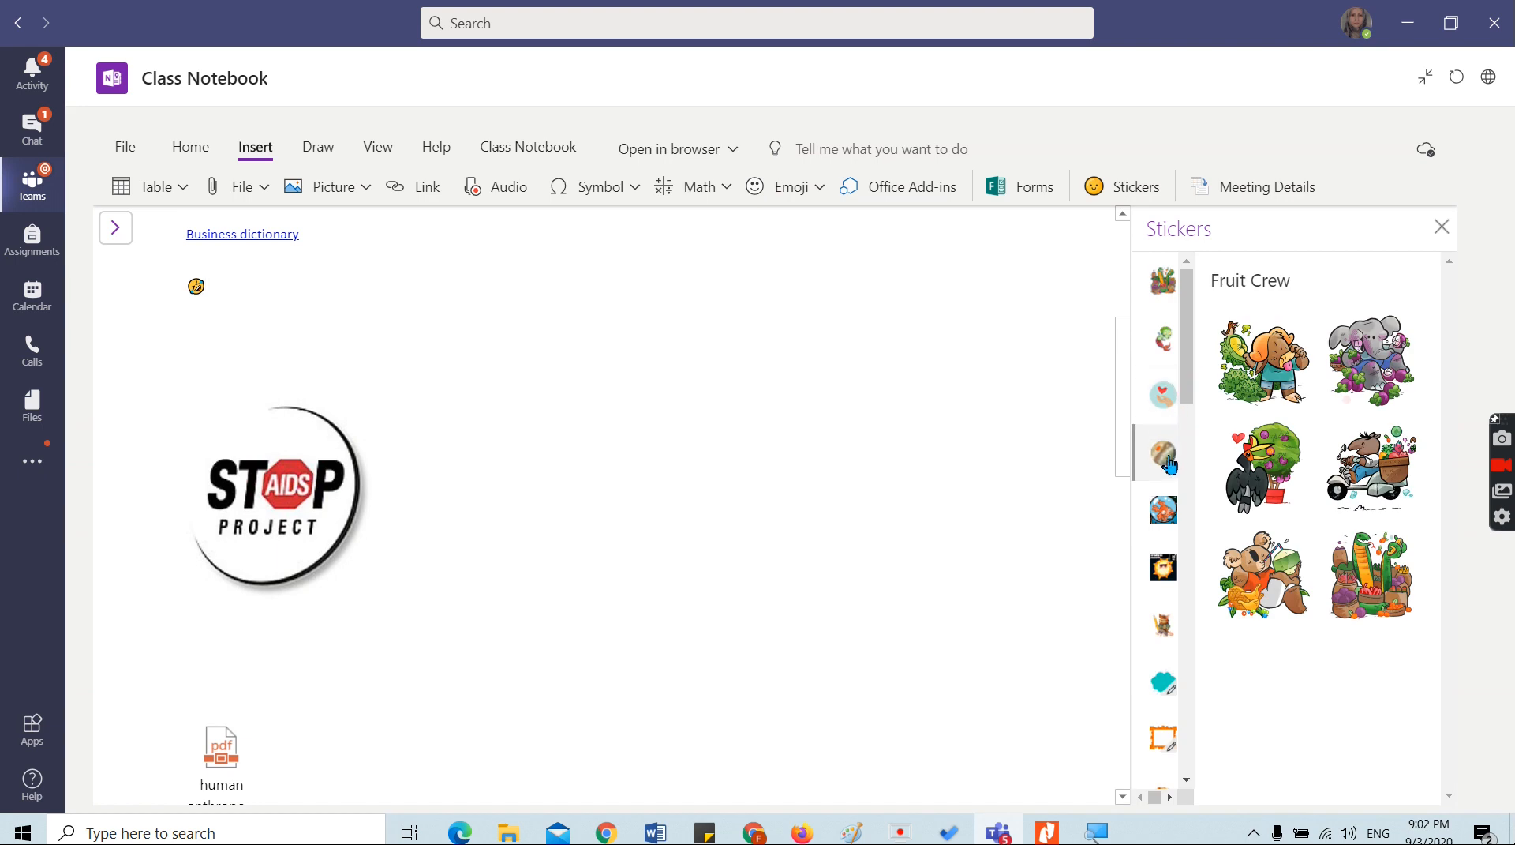
pyautogui.click(1166, 458)
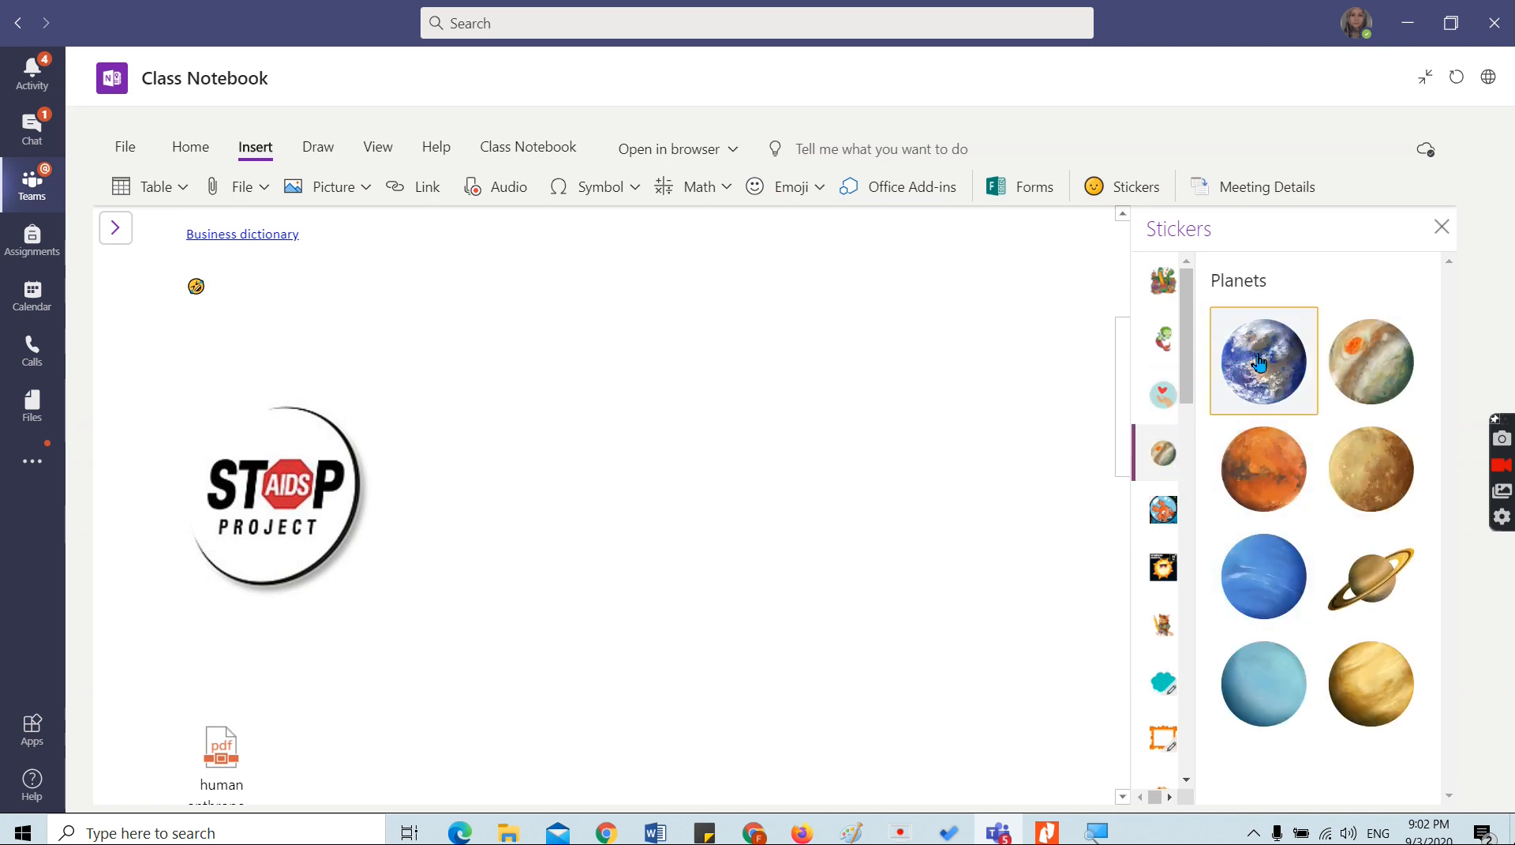
pyautogui.click(1260, 361)
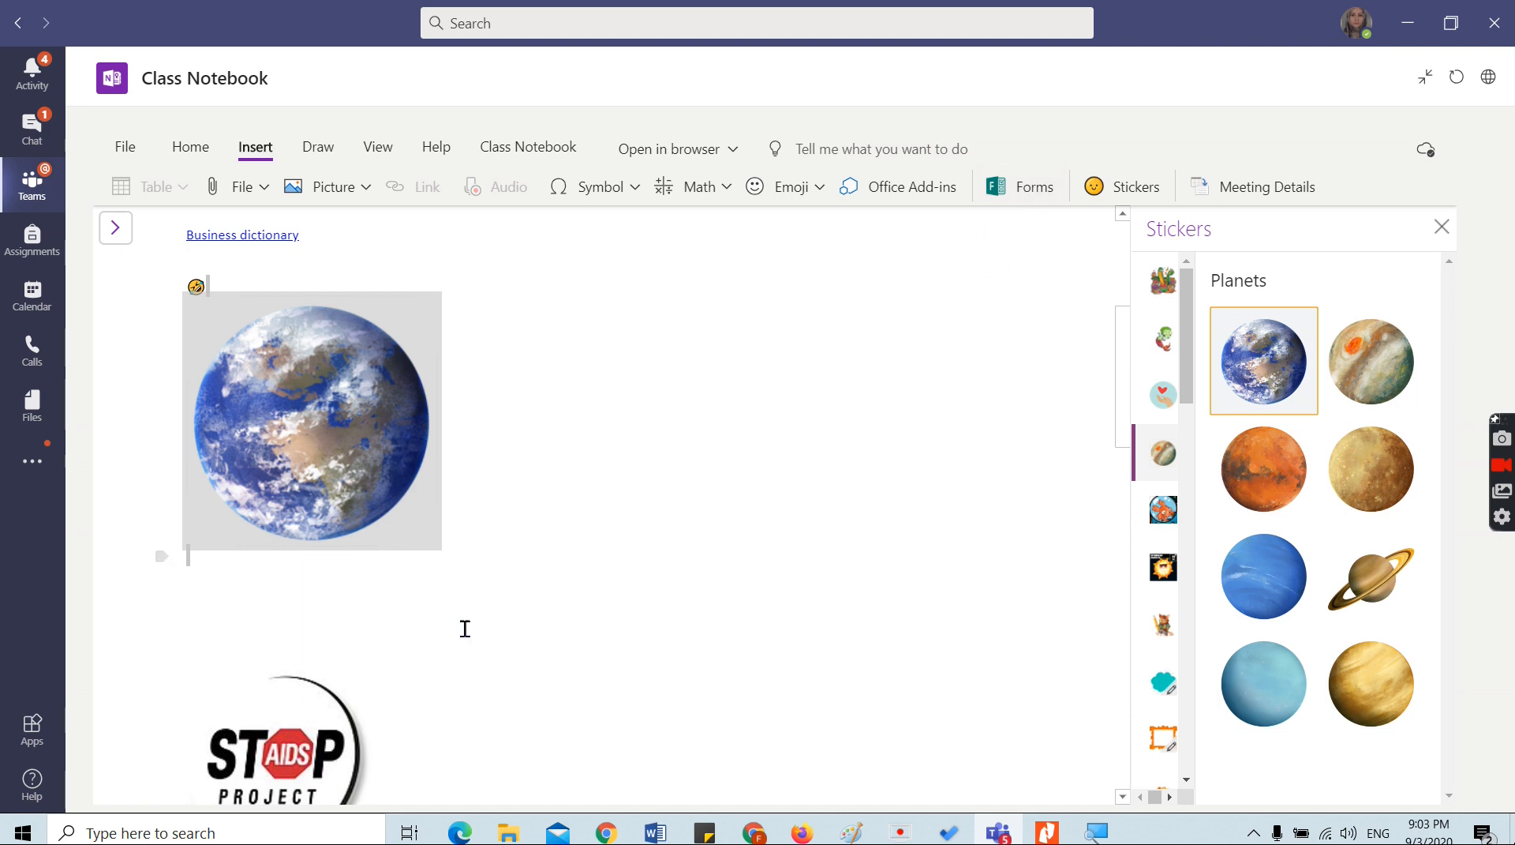
# - Shrink the Earth sticker to about half its size, move it to the right of the laughing emoji, and close the sticker collection
pyautogui.click(314, 401)
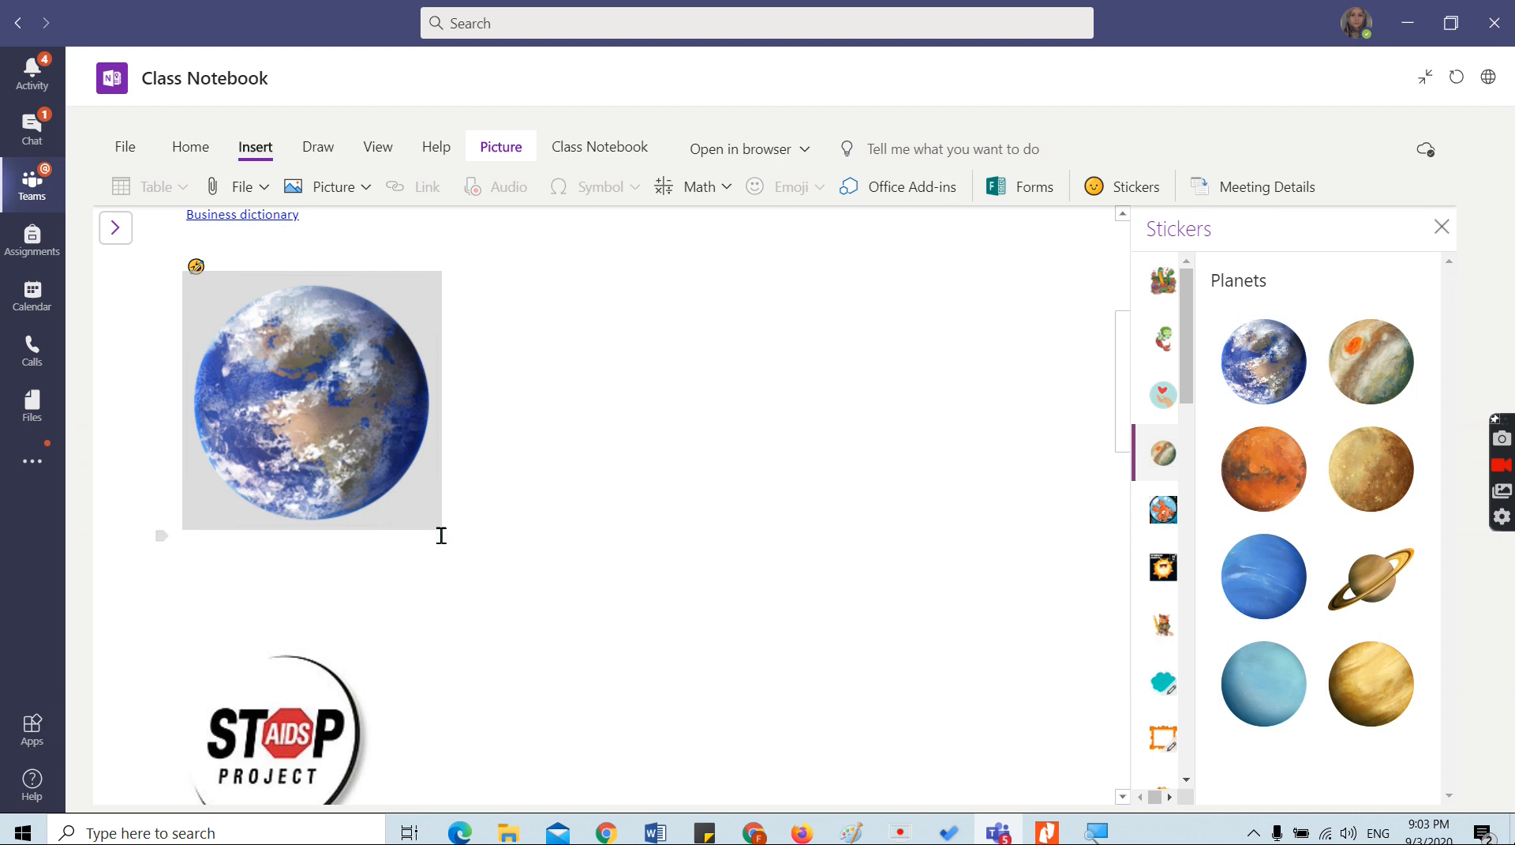
pyautogui.click(386, 450)
pyautogui.moveTo(437, 527); pyautogui.dragTo(310, 398)
pyautogui.moveTo(161, 337); pyautogui.dragTo(526, 375)
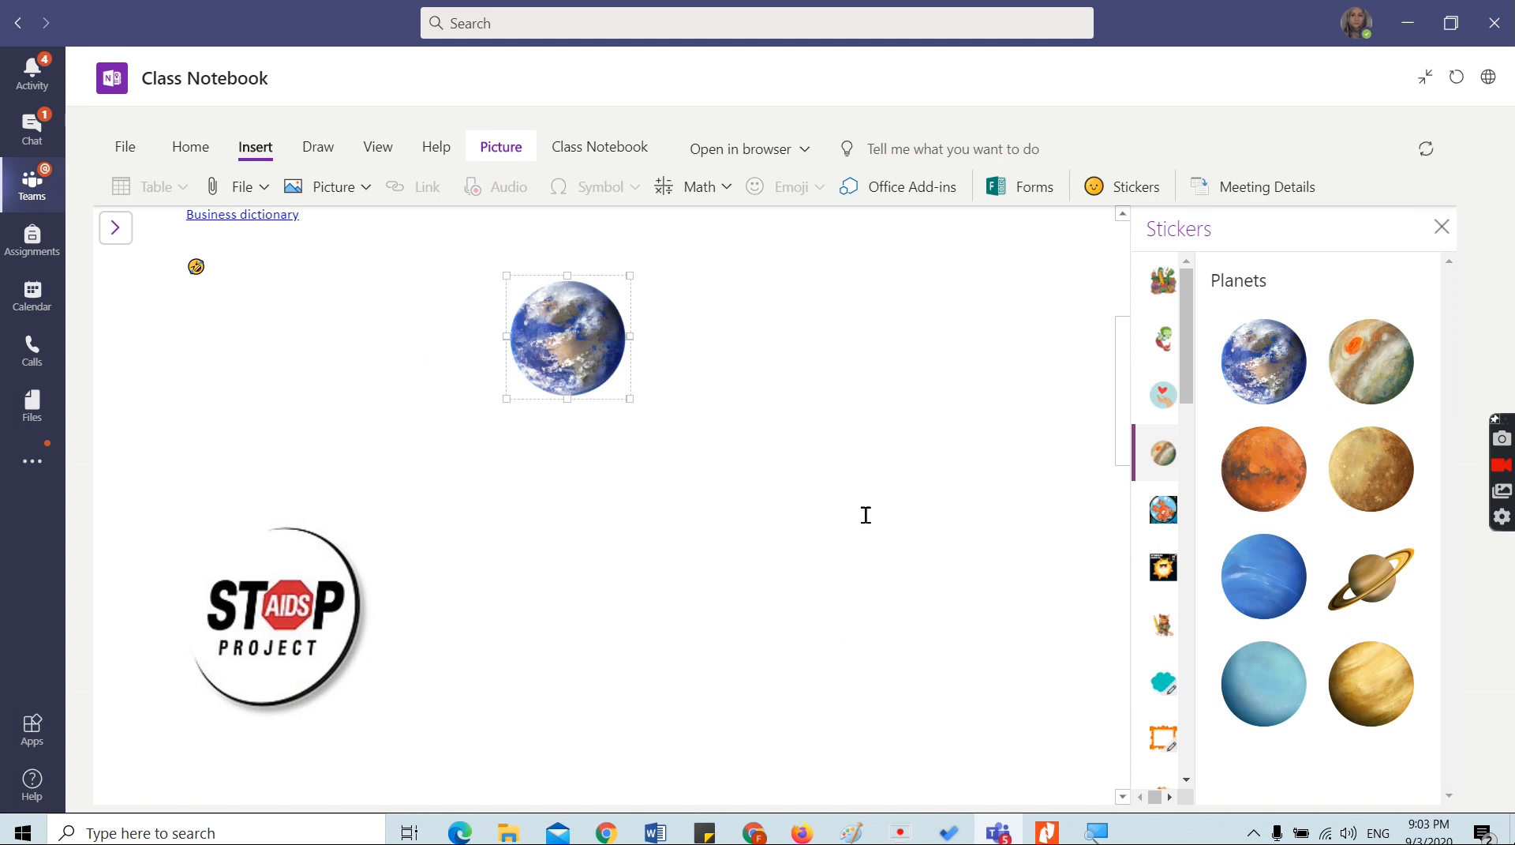
pyautogui.click(785, 570)
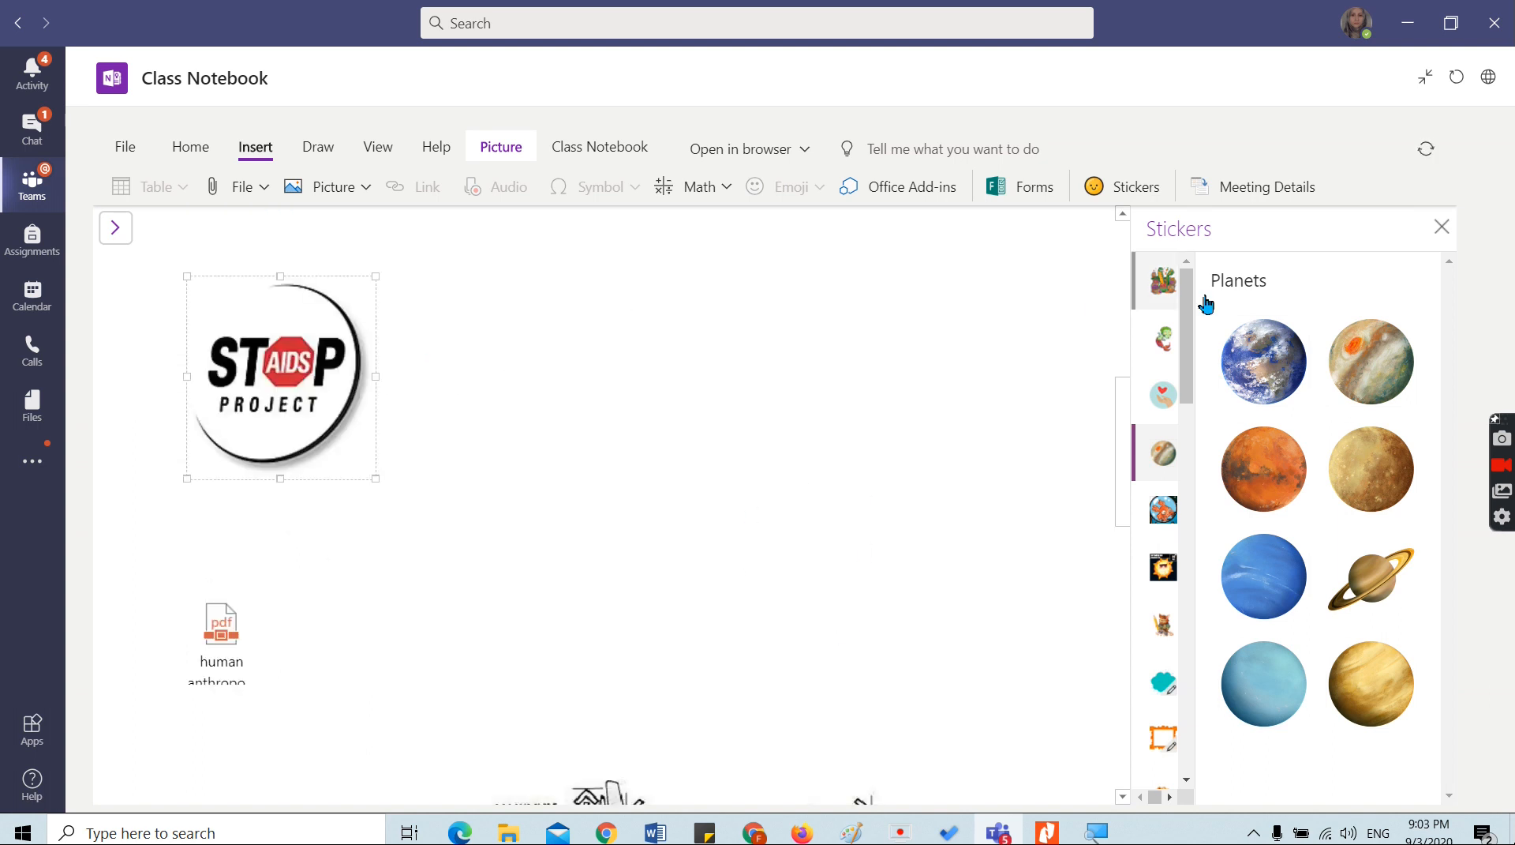
pyautogui.click(1441, 227)
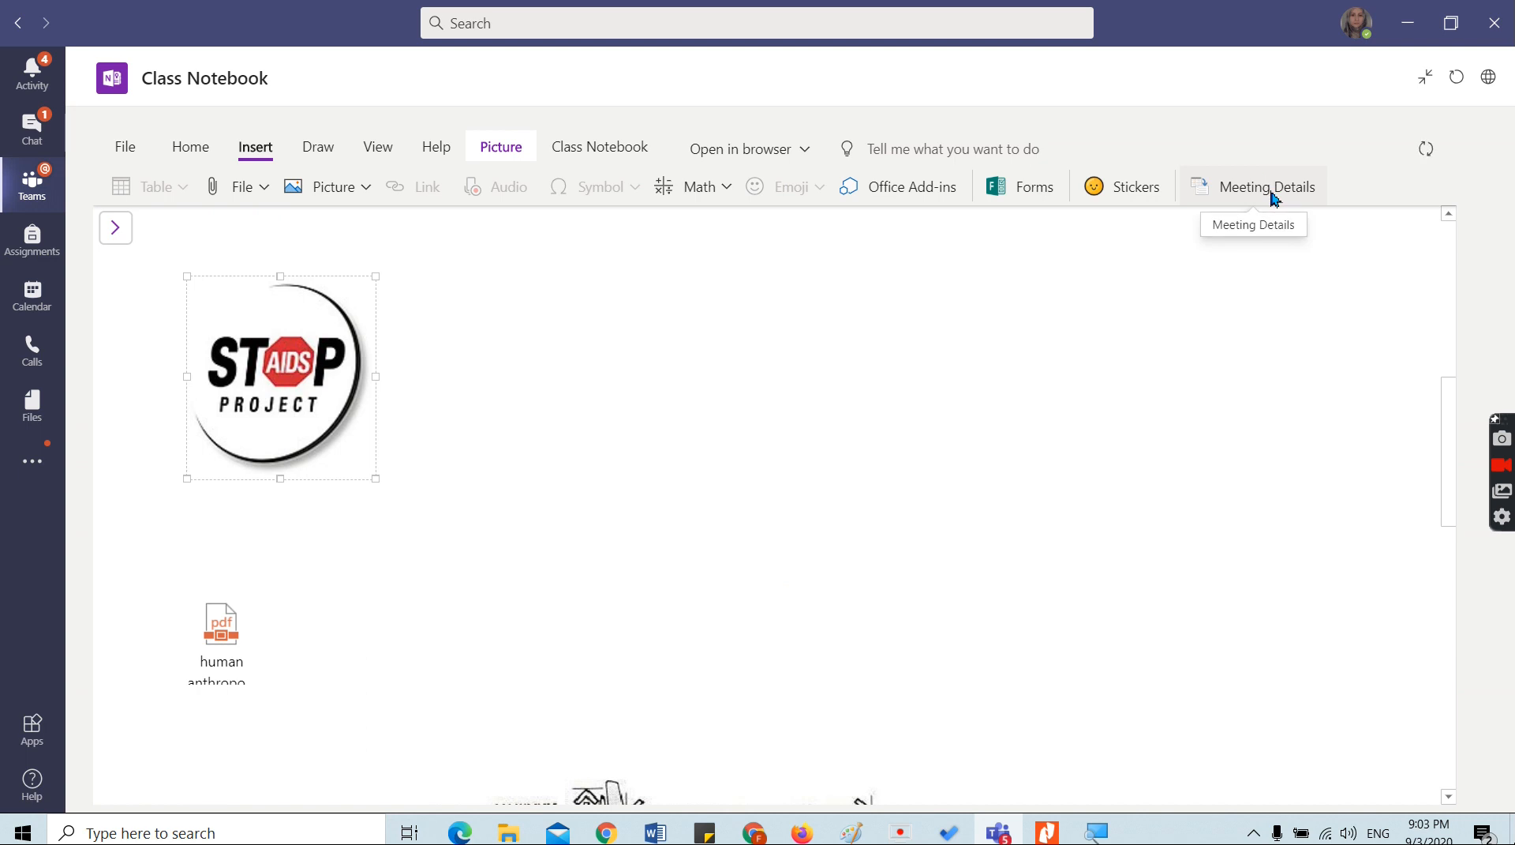
# - Look at the sign-in options for adding Outlook meeting details to the page, and close them without signing in
pyautogui.click(1272, 194)
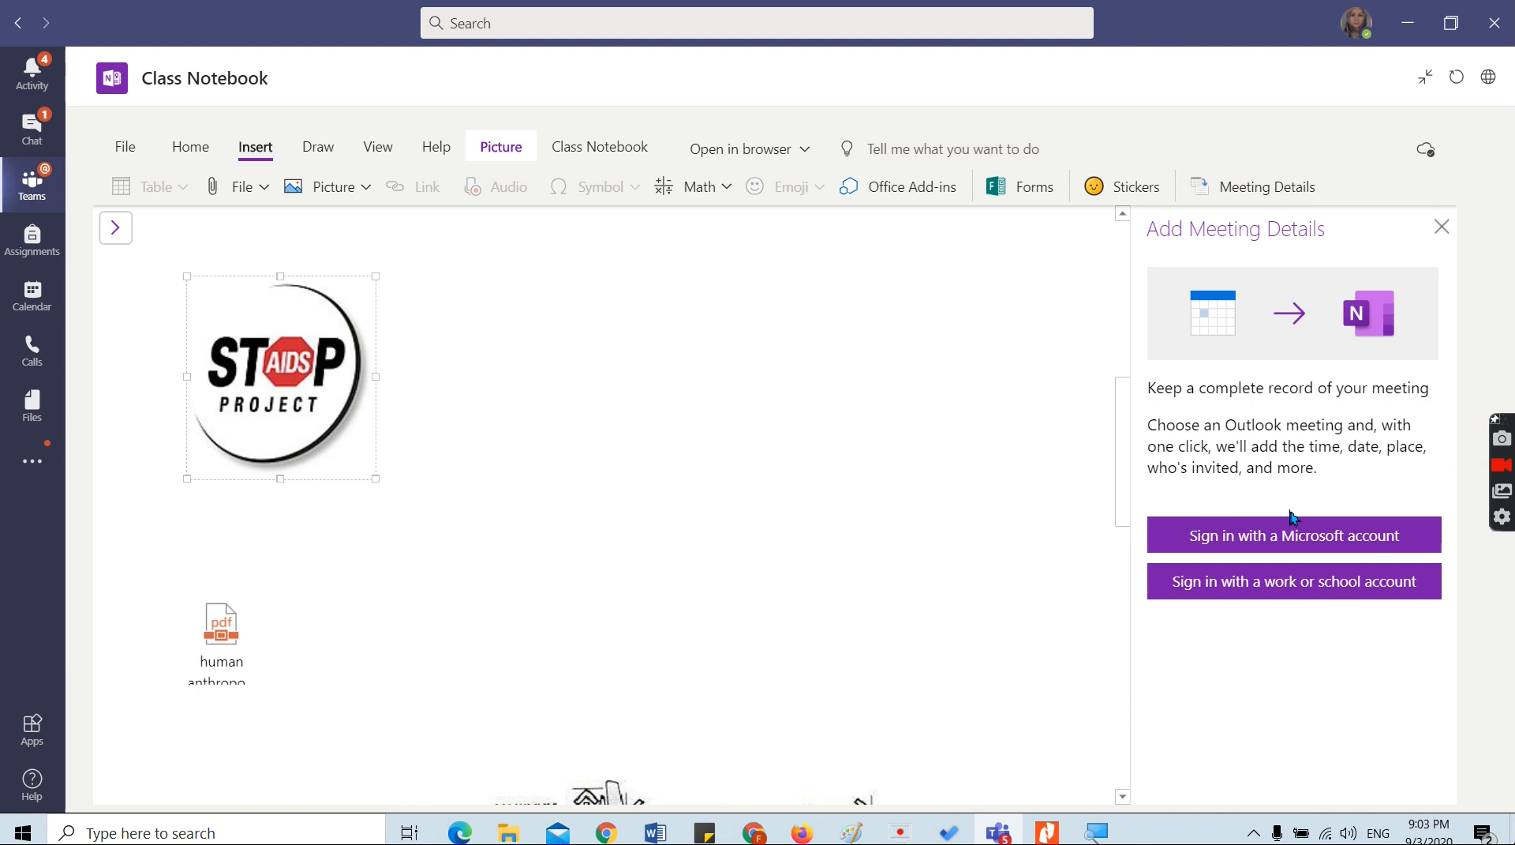
pyautogui.click(1441, 227)
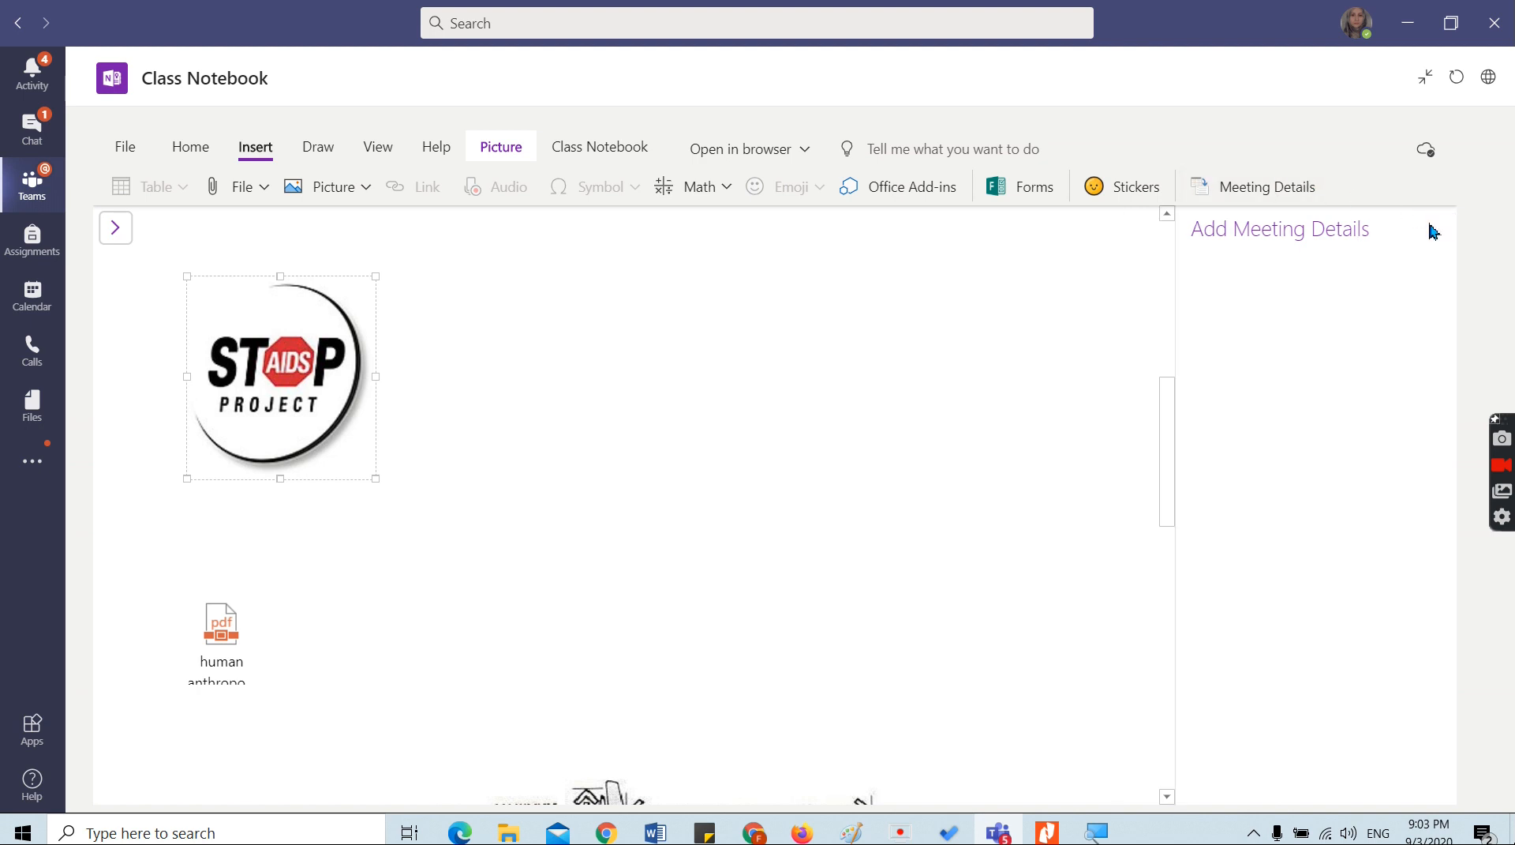